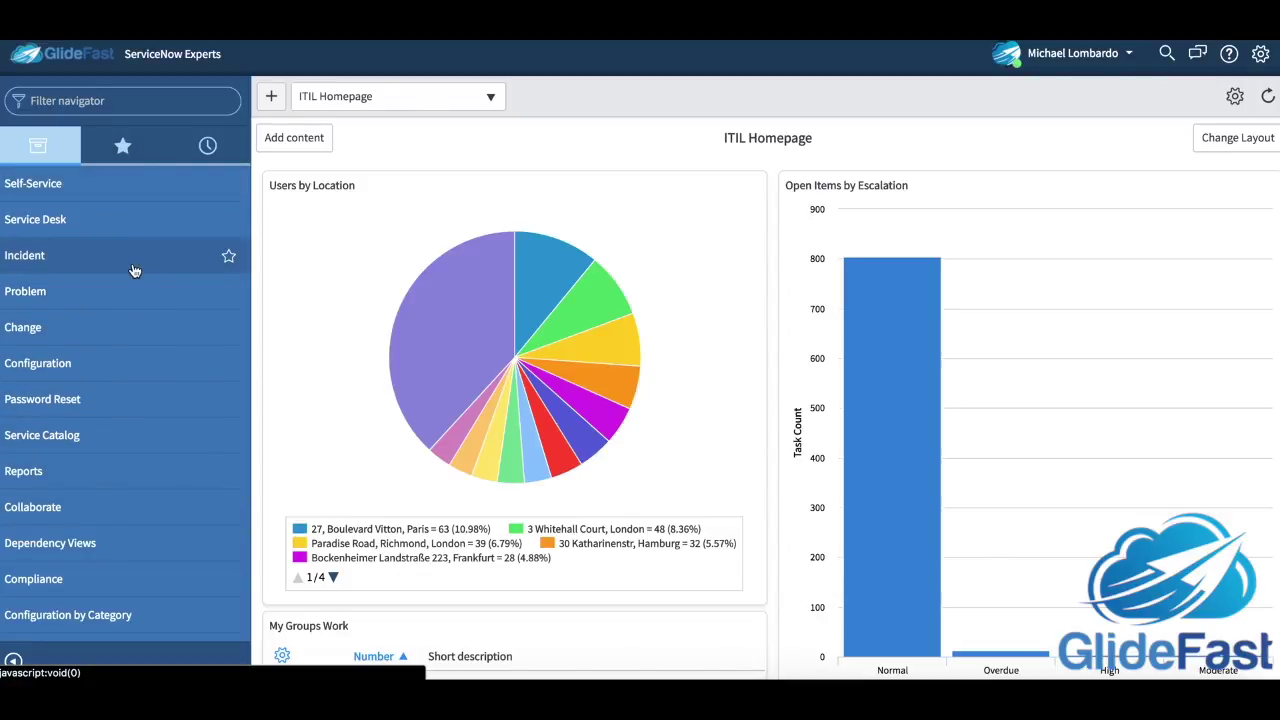
- Filter the navigator for 'incident' and open the Incident > All list
{"action": "left_click", "coordinate": [133, 266]}
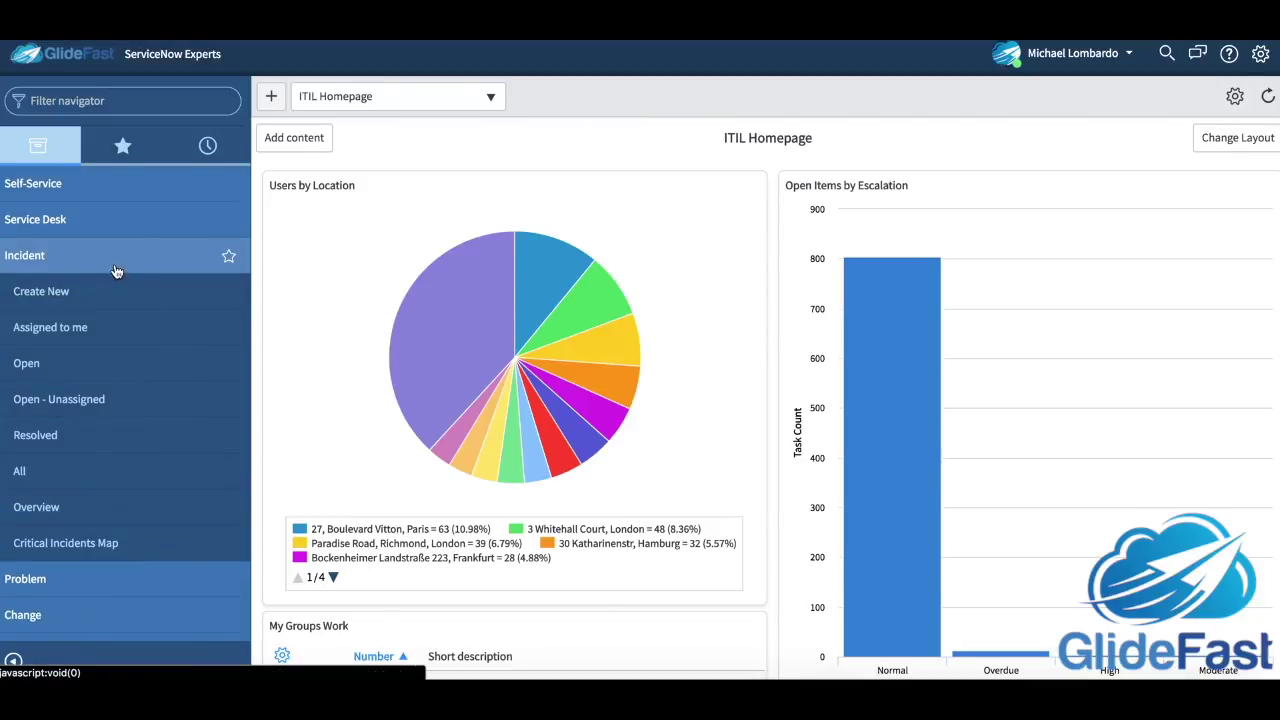
{"action": "left_click", "coordinate": [116, 268]}
{"action": "left_click", "coordinate": [120, 104]}
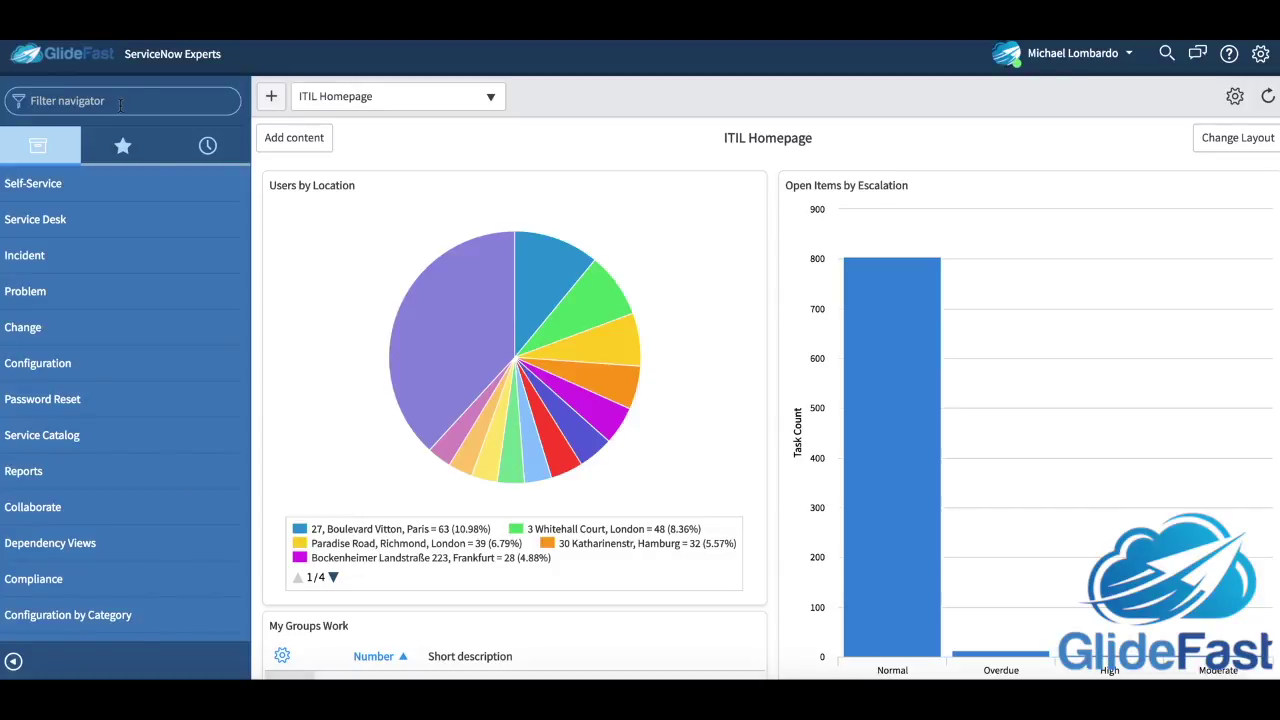
{"action": "type", "text": "incident"}
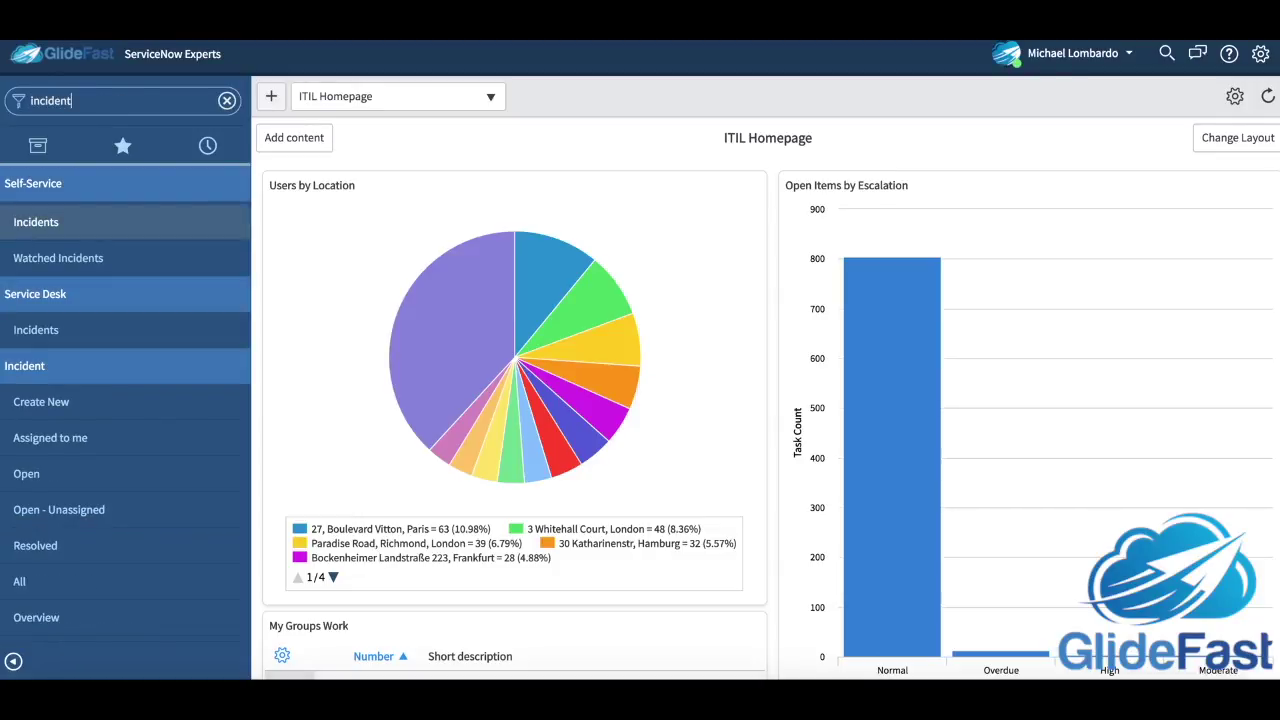
{"action": "scroll", "coordinate": [101, 379], "scroll_direction": "down", "scroll_amount": 1}
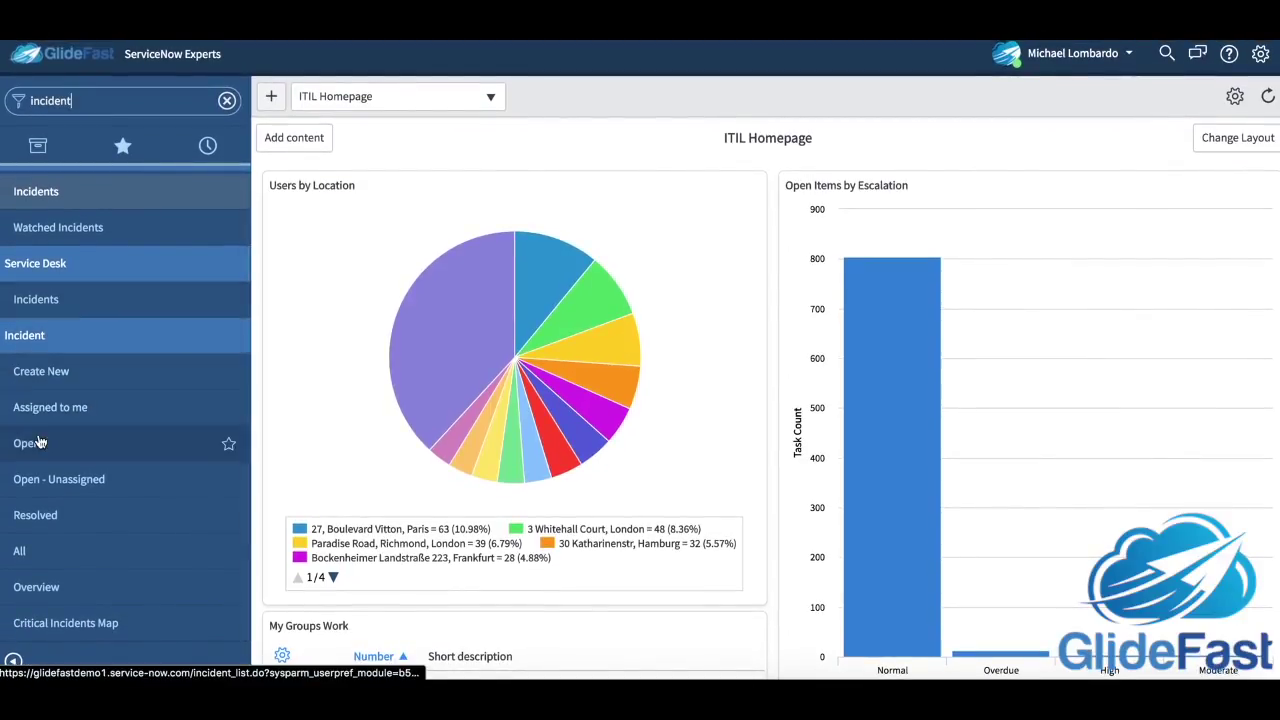
{"action": "left_click", "coordinate": [56, 555]}
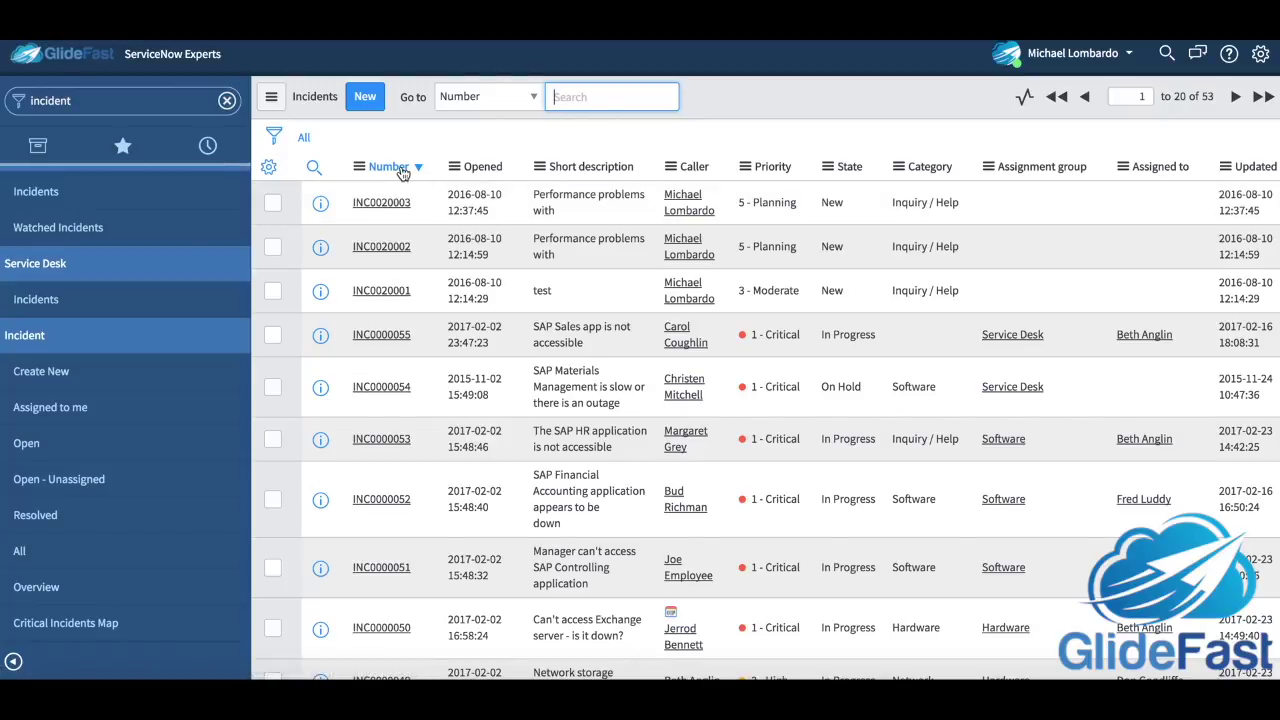
- Re-sort the 53 incidents by the Number column
{"action": "left_click", "coordinate": [401, 172]}
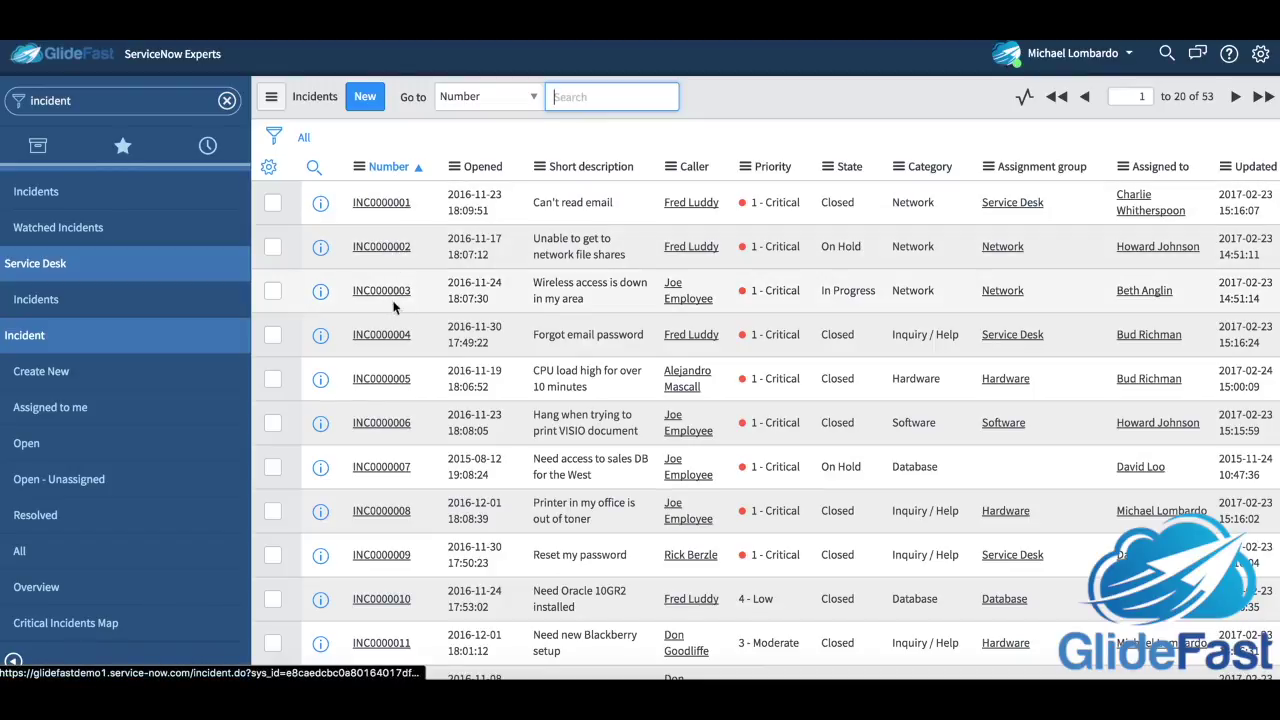
{"action": "left_click", "coordinate": [392, 172]}
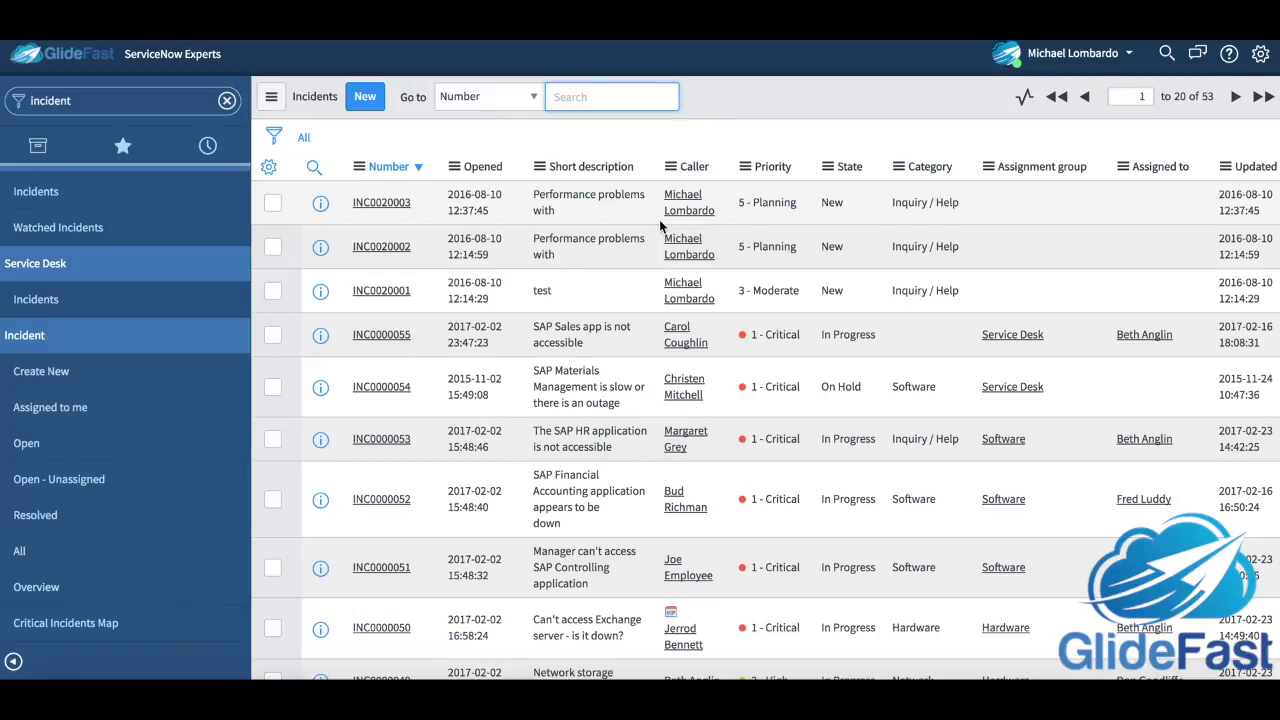
{"action": "left_click", "coordinate": [832, 210]}
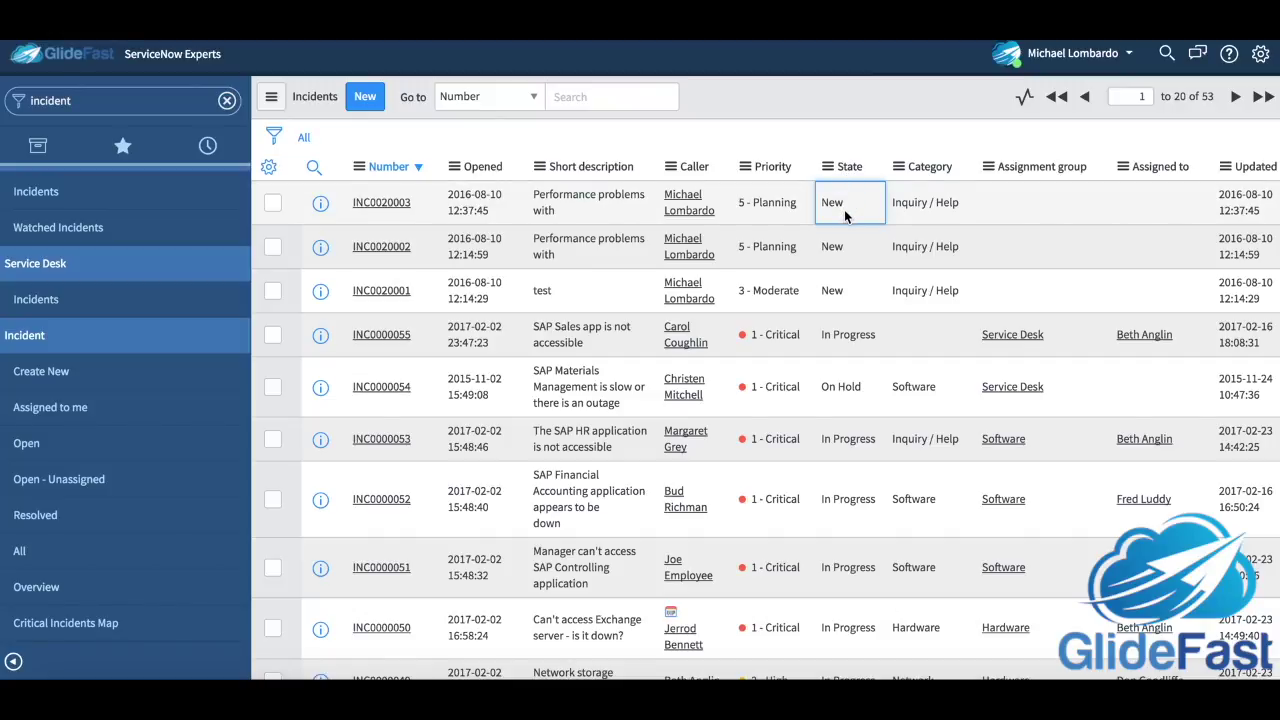
- Show only New incidents using Show Matching on a State value
{"action": "right_click", "coordinate": [844, 209]}
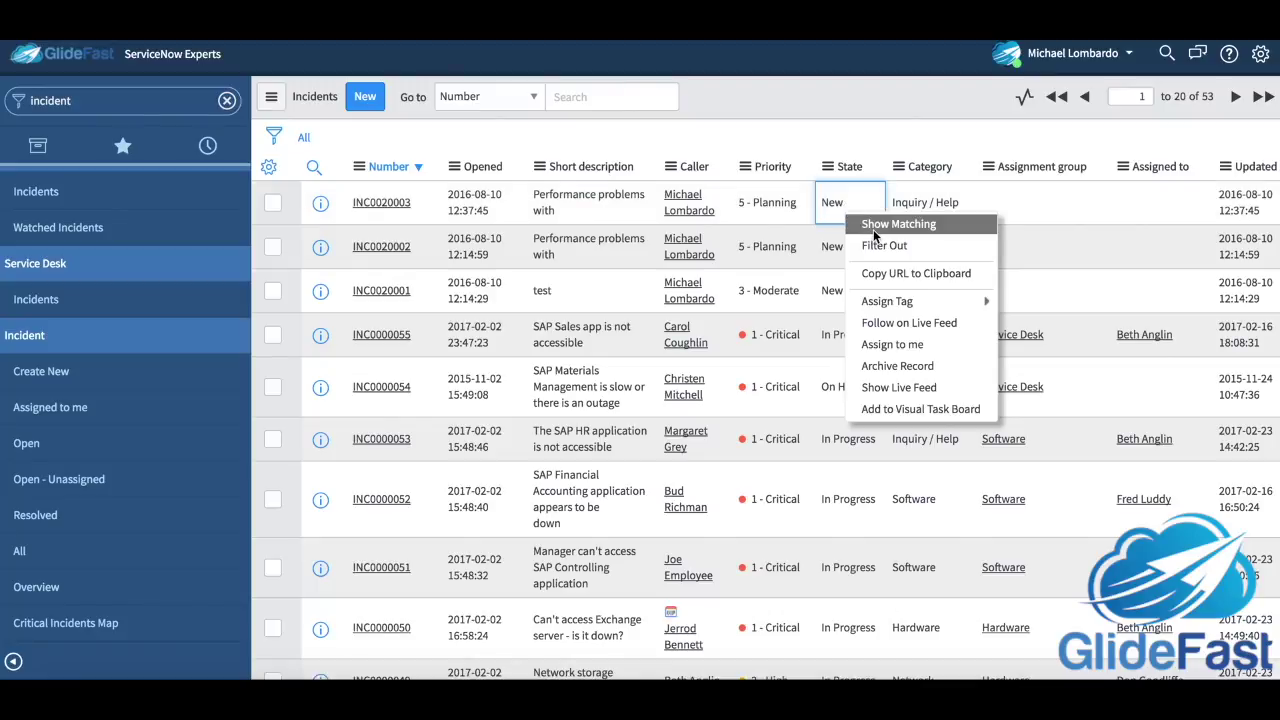
{"action": "left_click", "coordinate": [944, 225]}
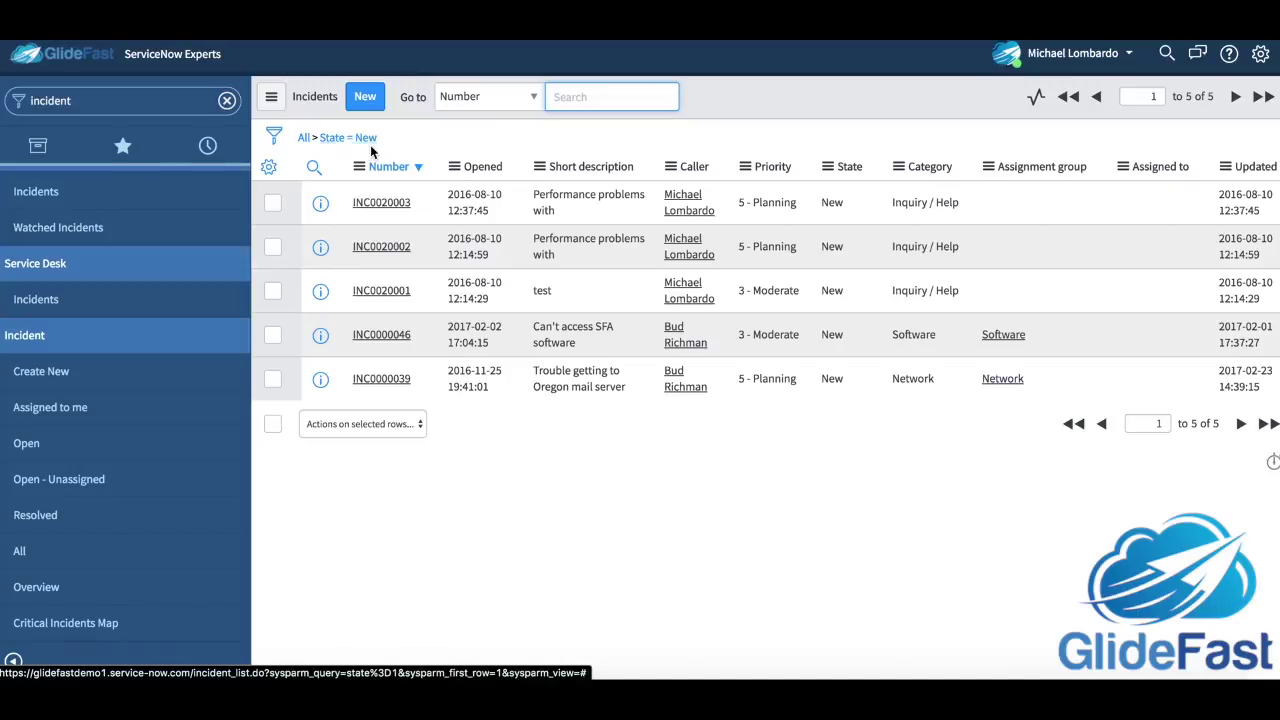
{"action": "left_click", "coordinate": [275, 140]}
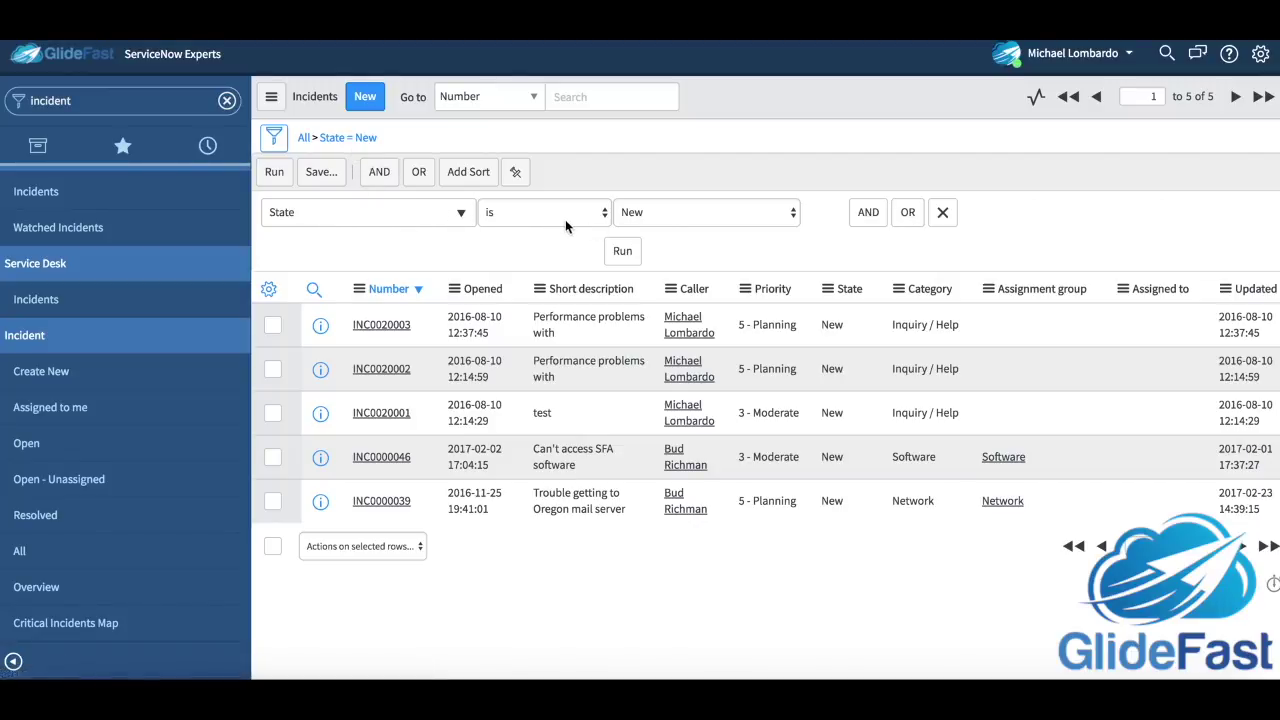
- Add an AND Category is Software condition and run it to leave INC0000046, then clear the filters
{"action": "left_click", "coordinate": [868, 216]}
{"action": "left_click", "coordinate": [433, 282]}
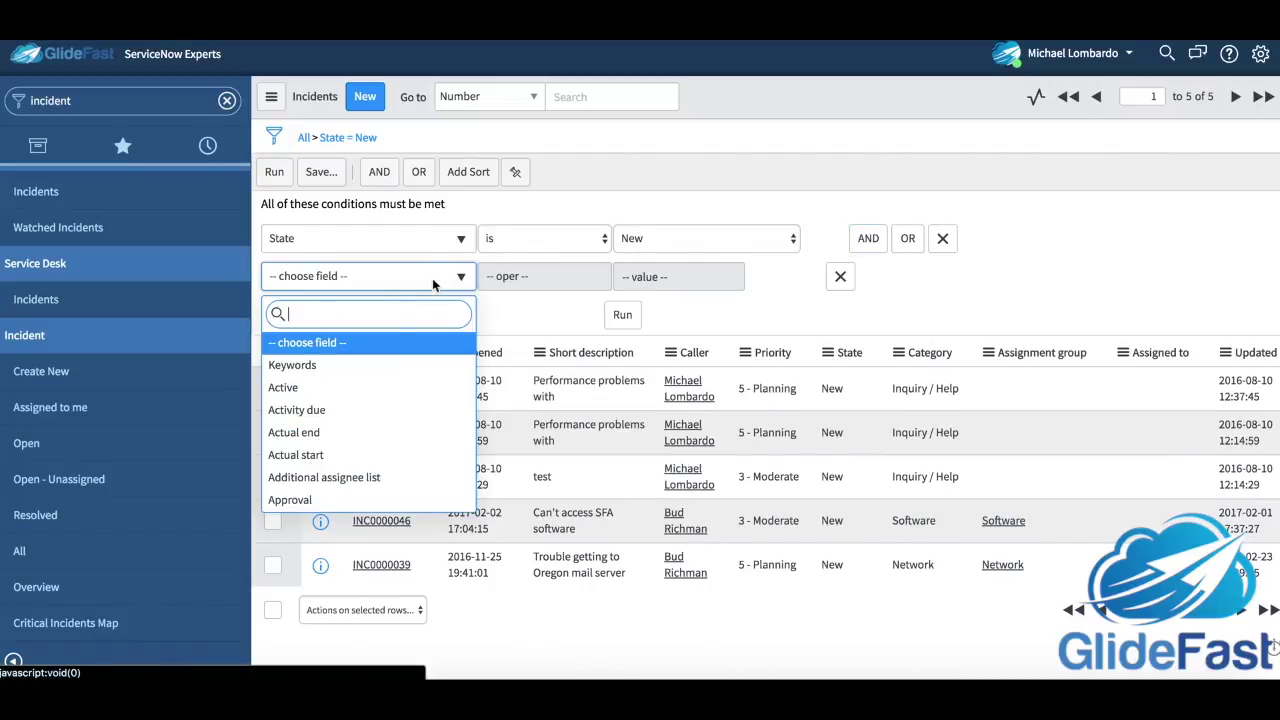
{"action": "type", "text": "cat"}
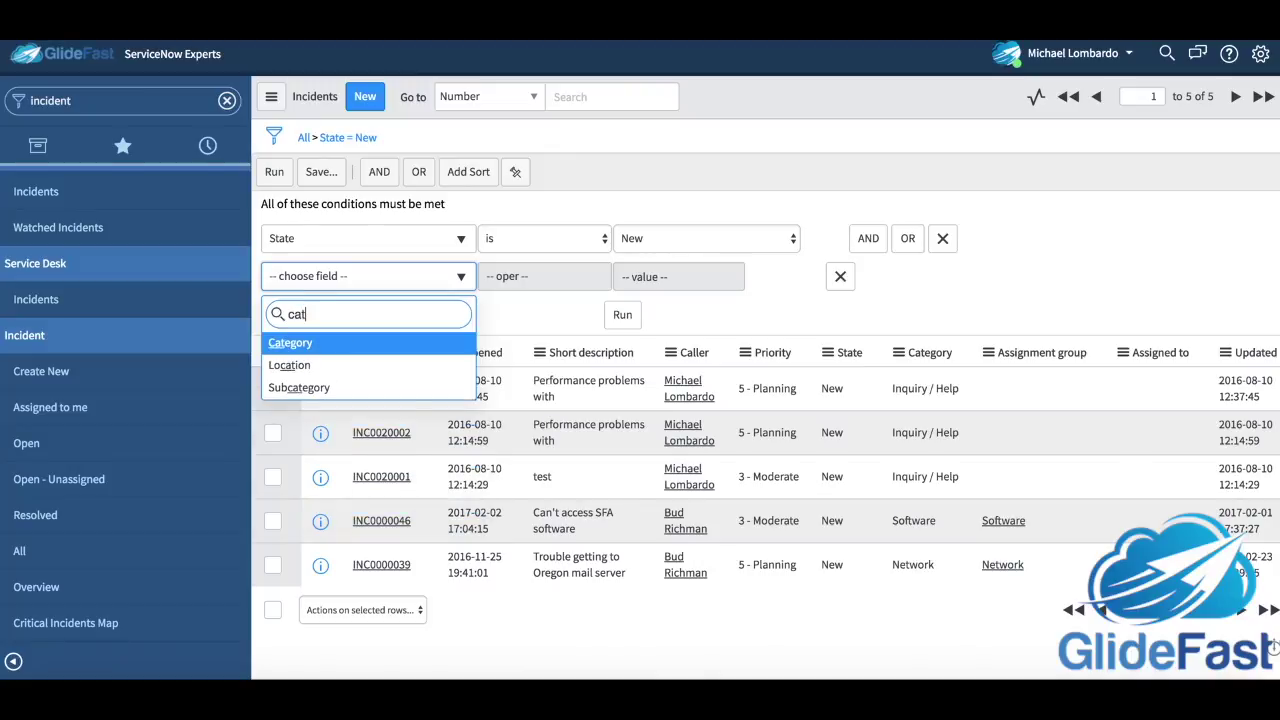
{"action": "type", "text": "e"}
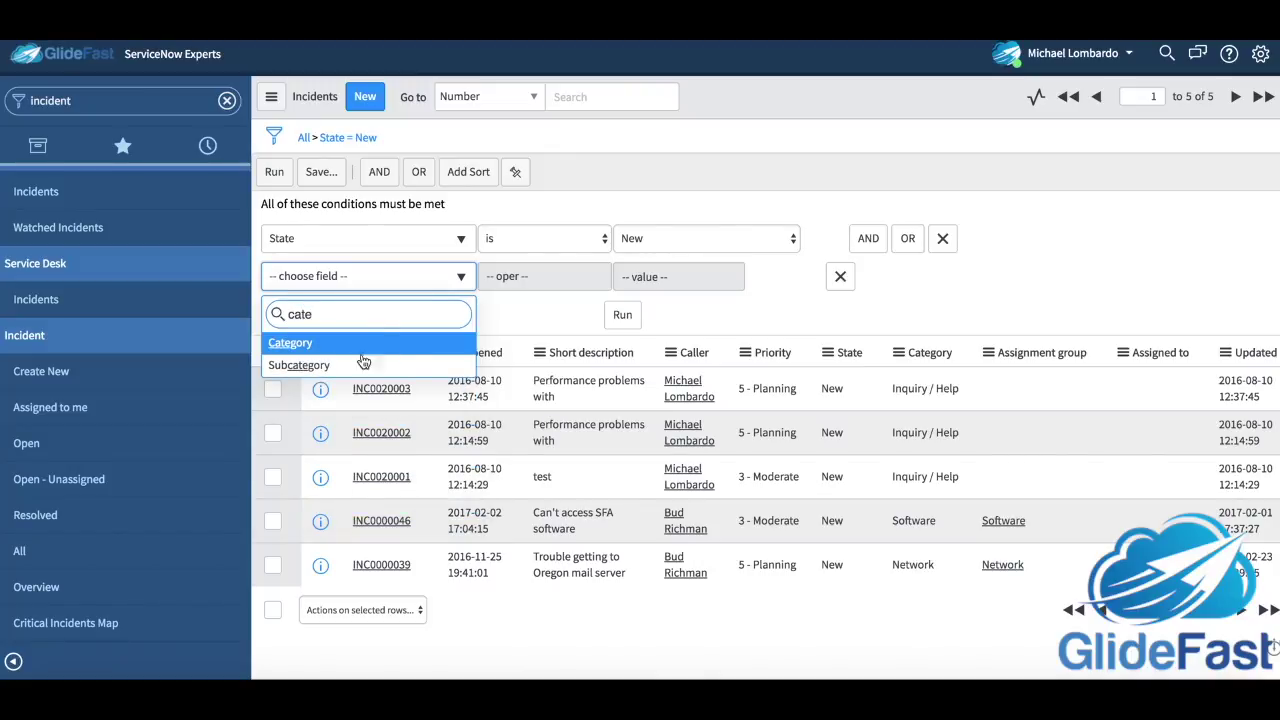
{"action": "left_click", "coordinate": [366, 345]}
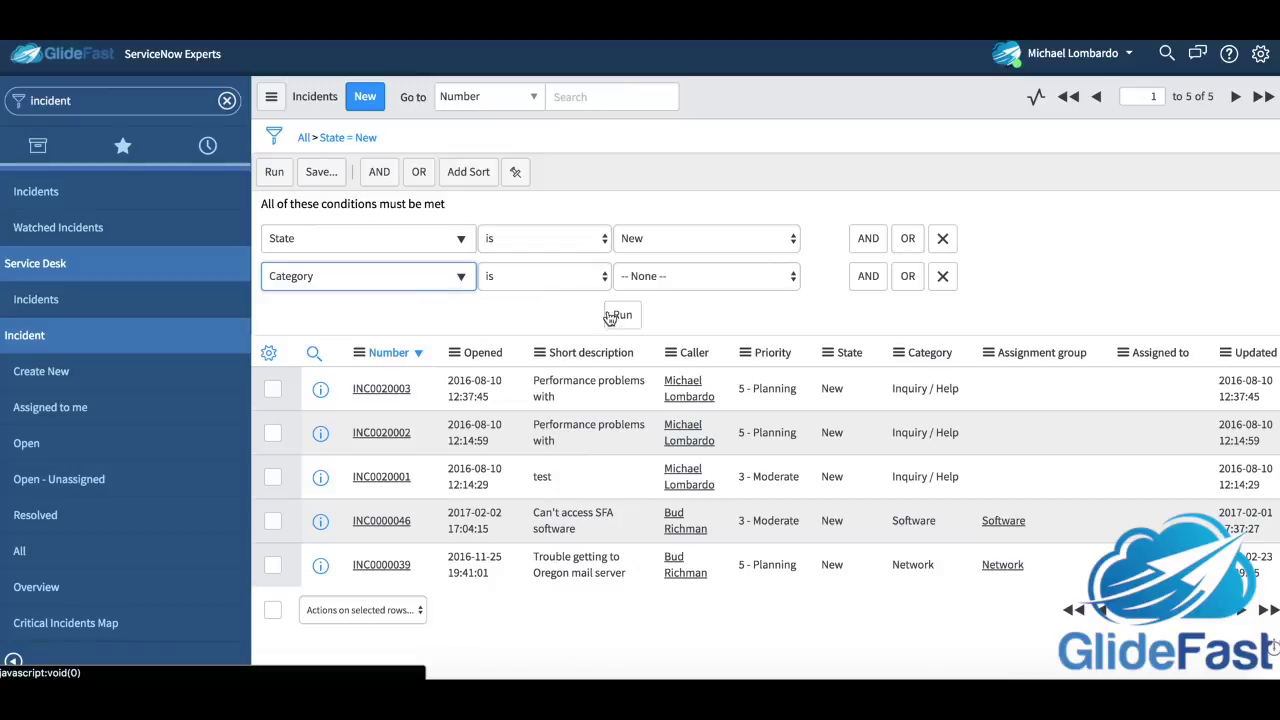
{"action": "left_click", "coordinate": [693, 277]}
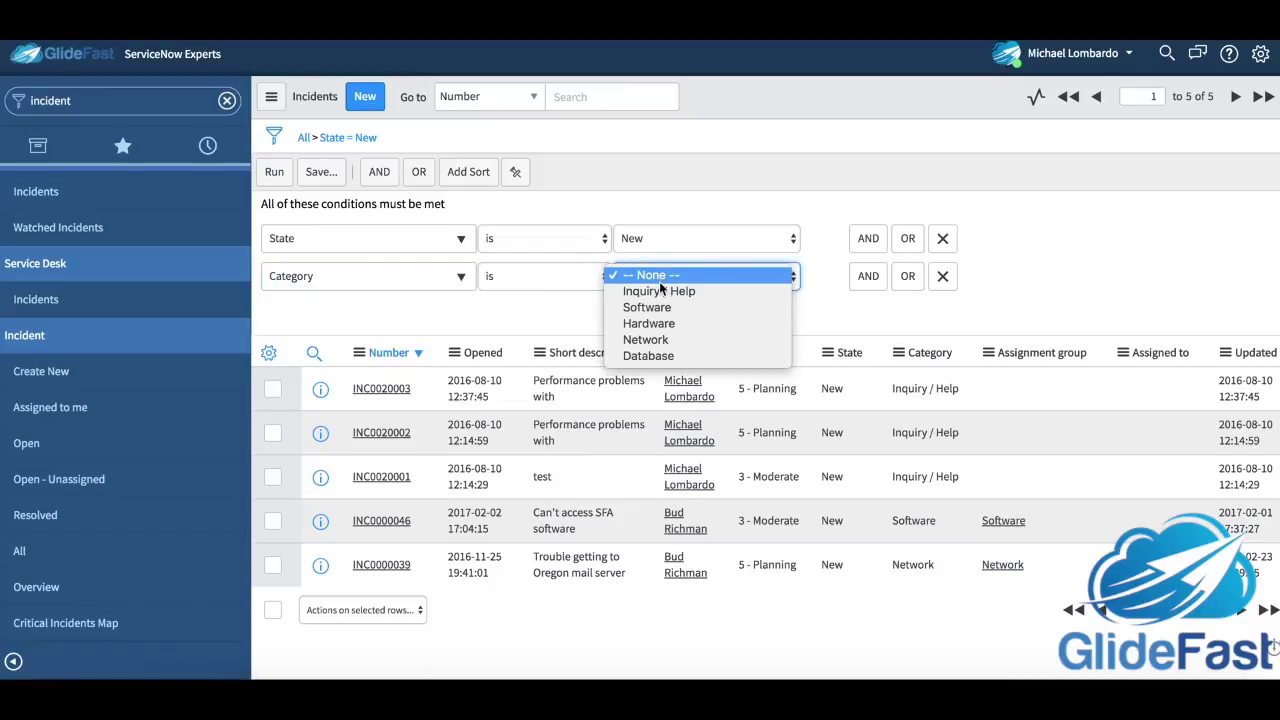
{"action": "left_click", "coordinate": [655, 307]}
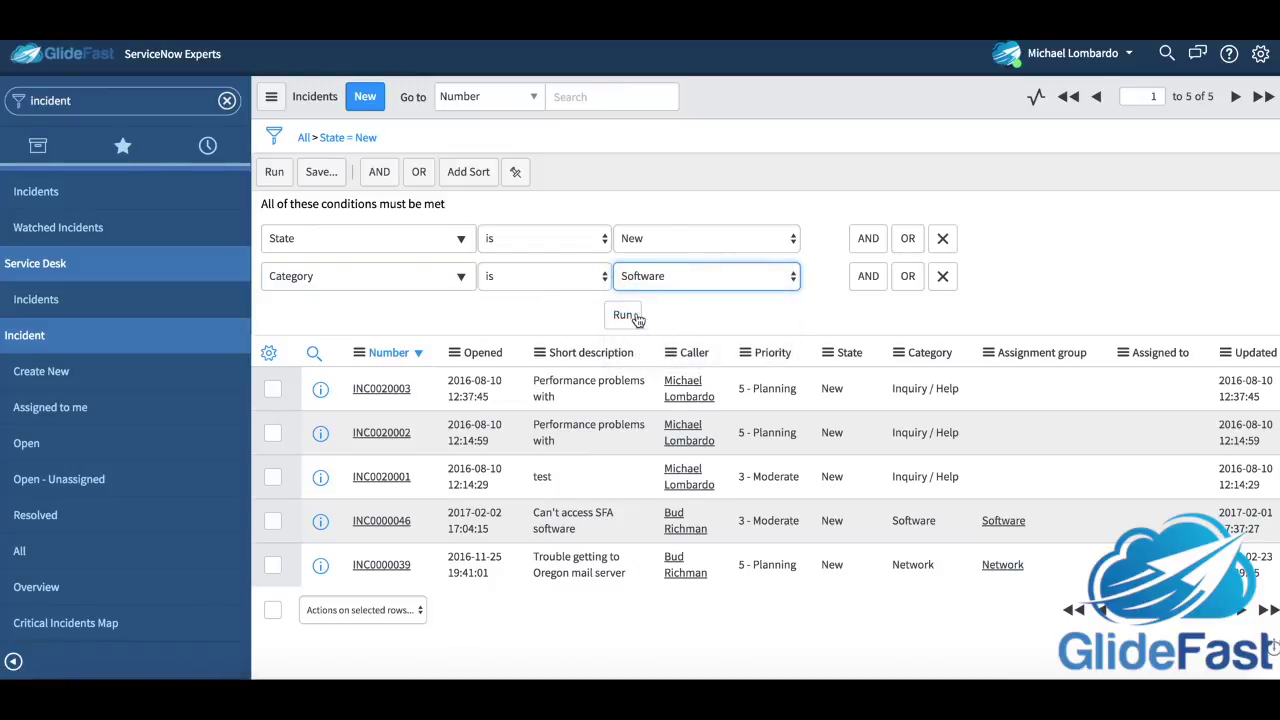
{"action": "left_click", "coordinate": [634, 316]}
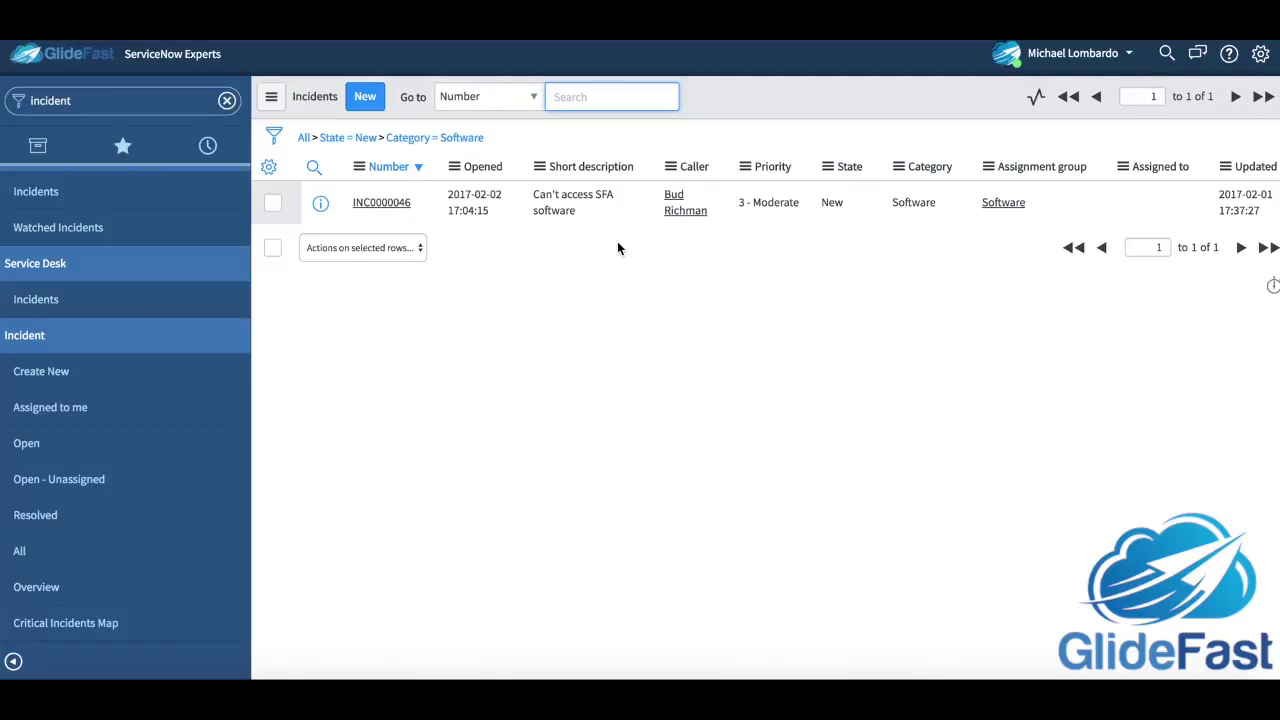
{"action": "left_click", "coordinate": [305, 139]}
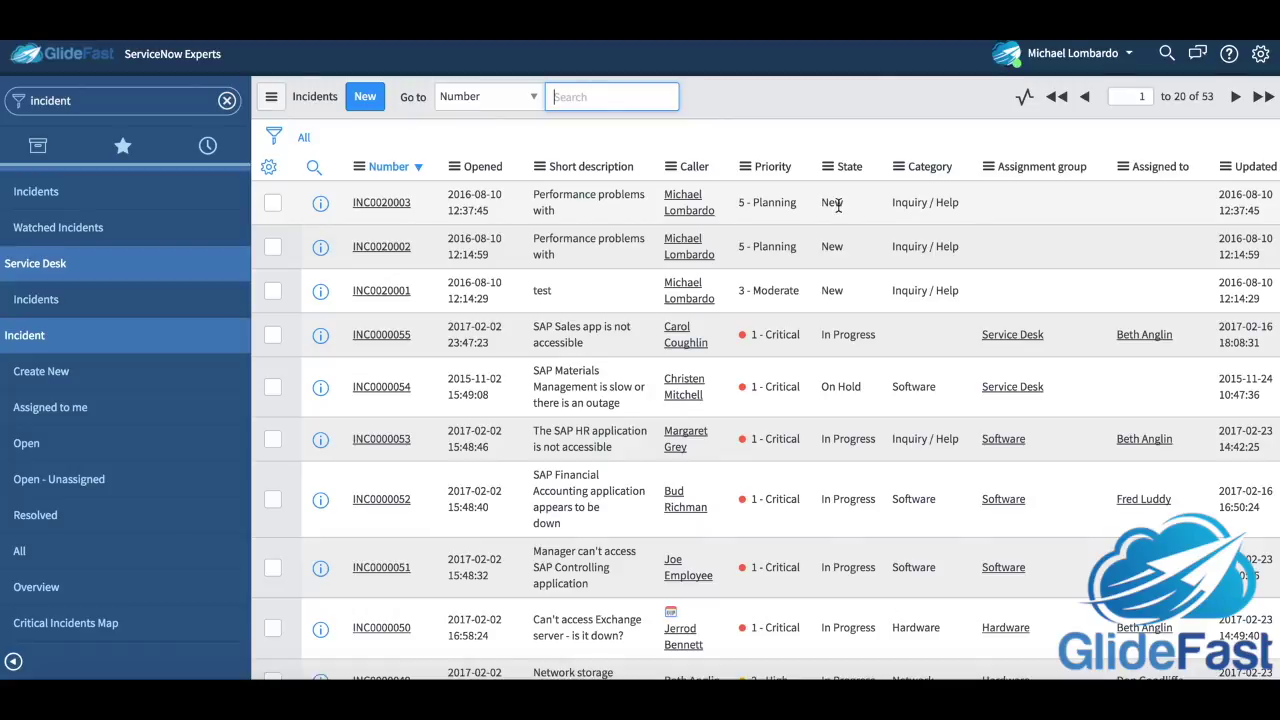
- Filter out incidents in the New state
{"action": "right_click", "coordinate": [838, 204]}
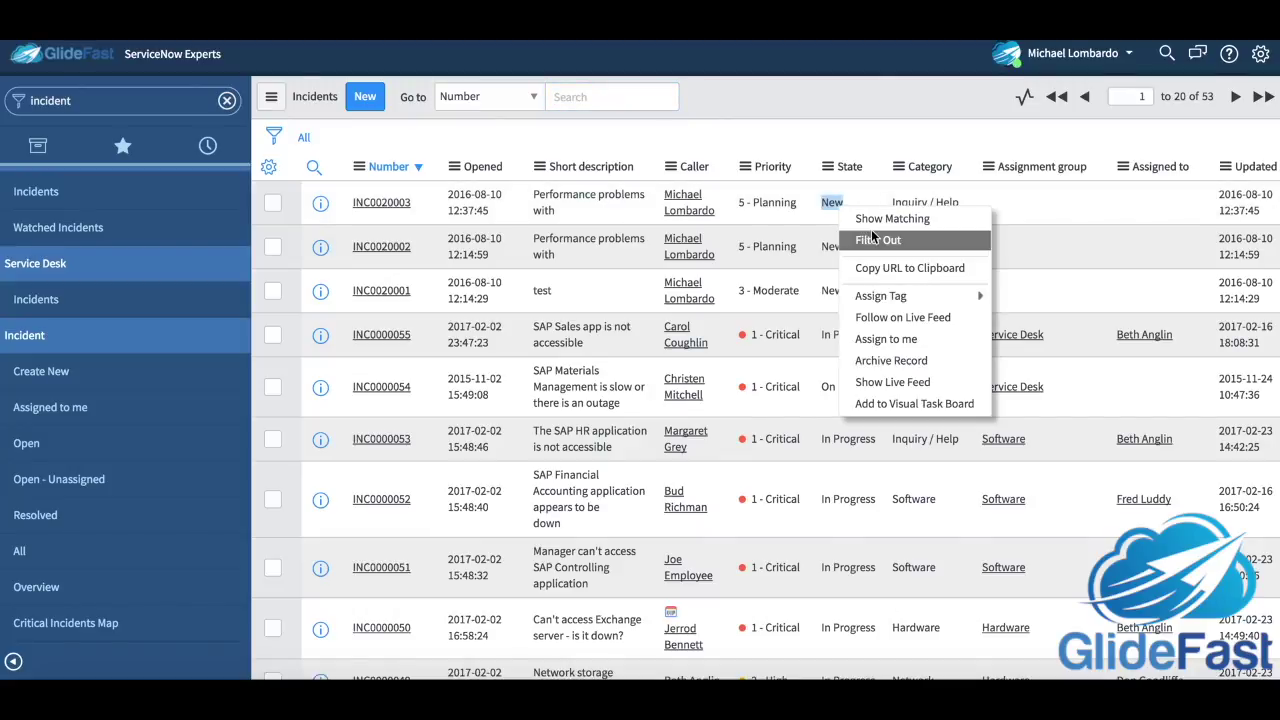
{"action": "left_click", "coordinate": [872, 239]}
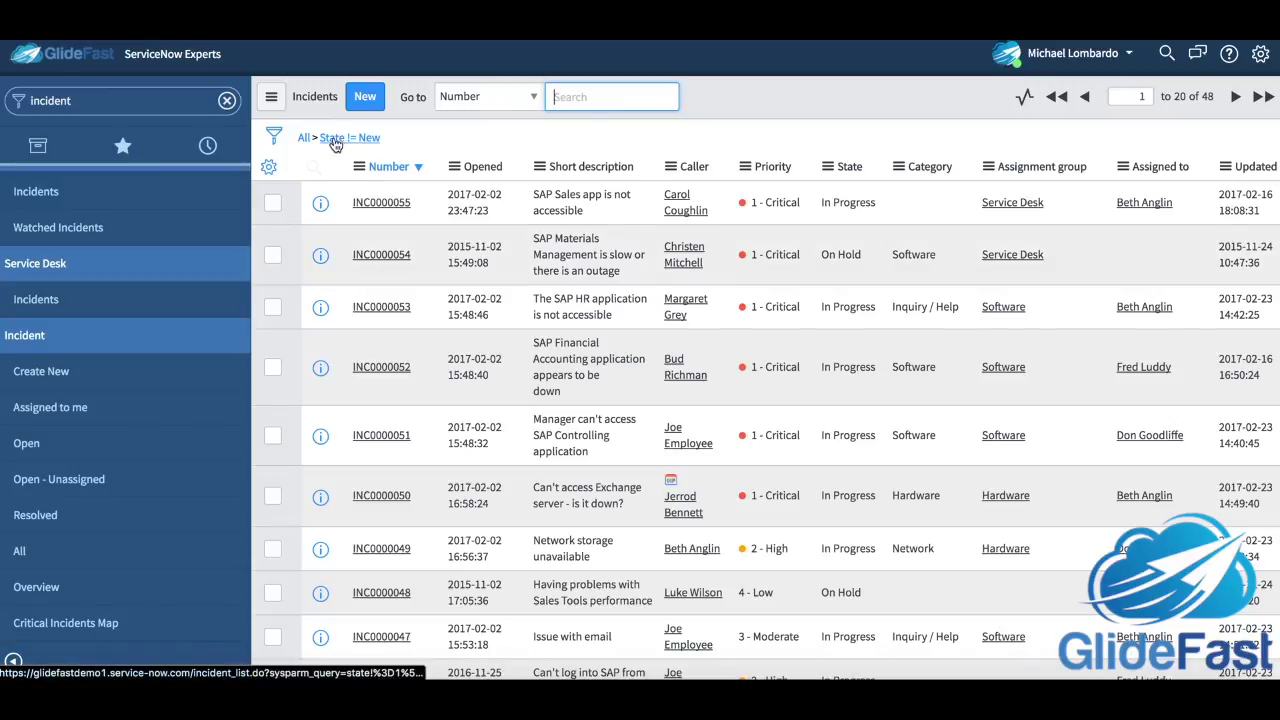
{"action": "left_click", "coordinate": [273, 139]}
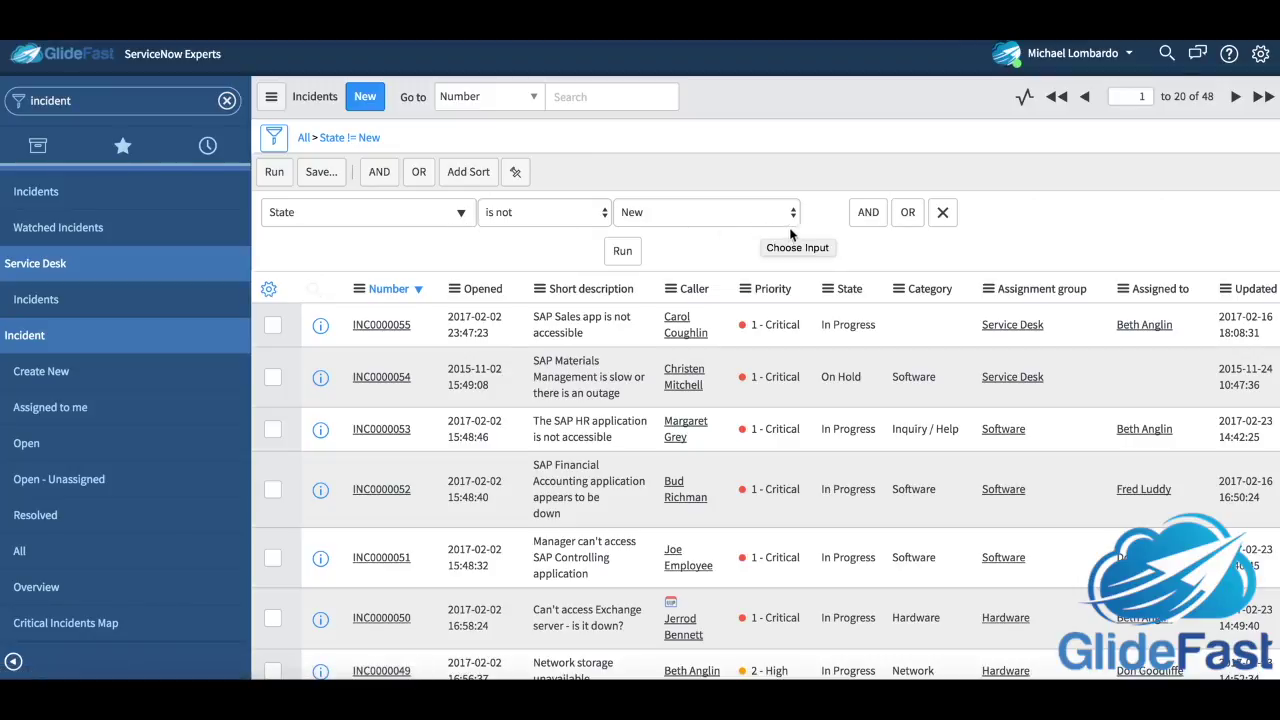
- Set the State condition to 'is one of' In Progress and On Hold, leaving 26 records
{"action": "left_click", "coordinate": [565, 213]}
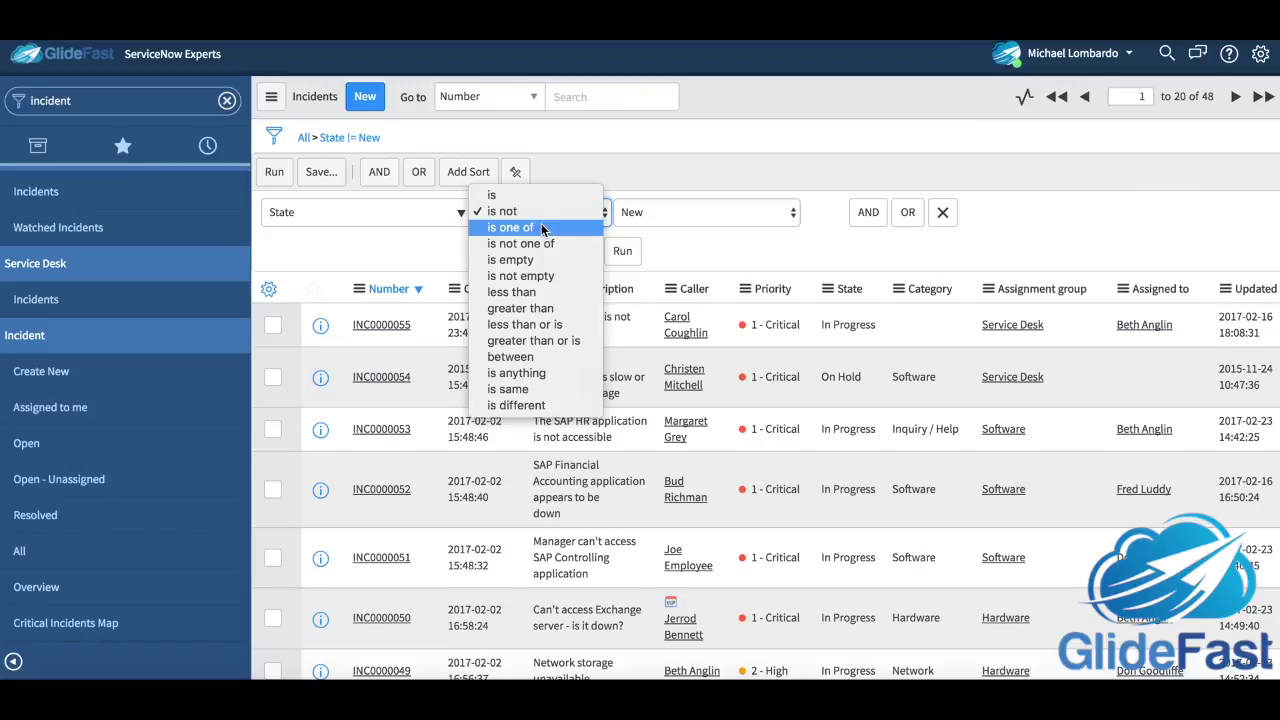
{"action": "left_click", "coordinate": [543, 228]}
{"action": "left_click_drag", "start_coordinate": [693, 228], "coordinate": [688, 246]}
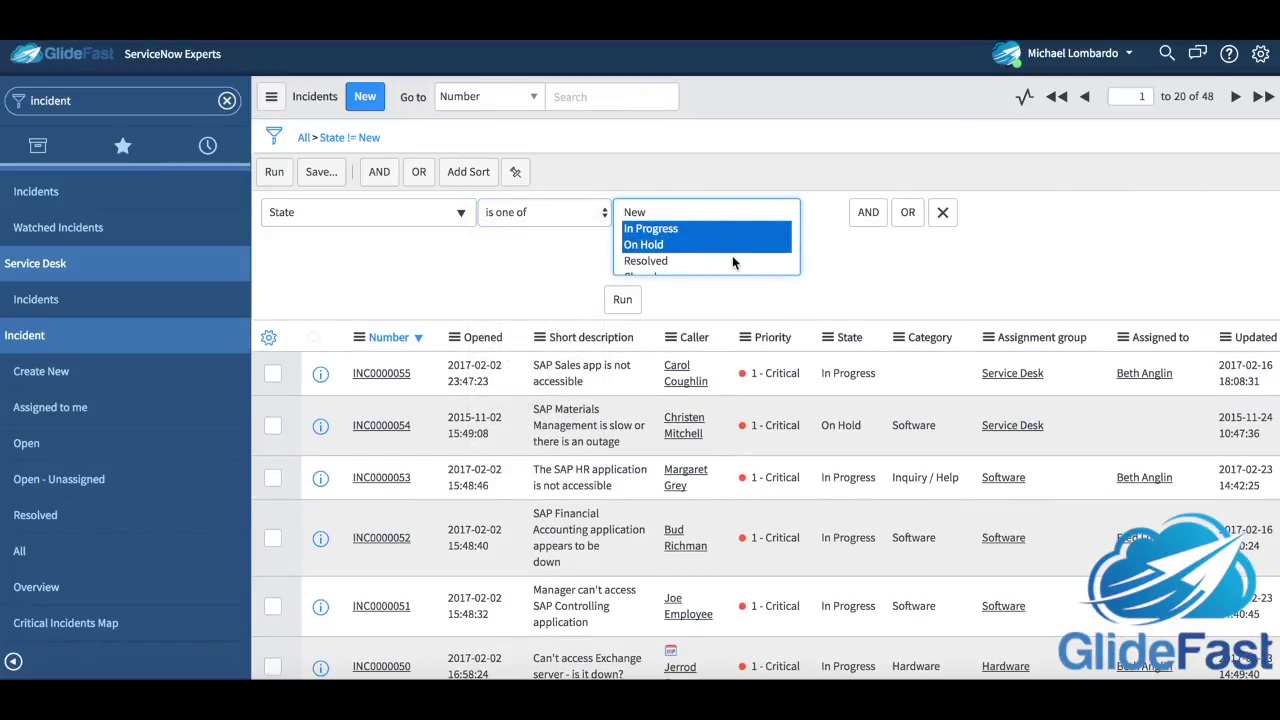
{"action": "left_click", "coordinate": [622, 299]}
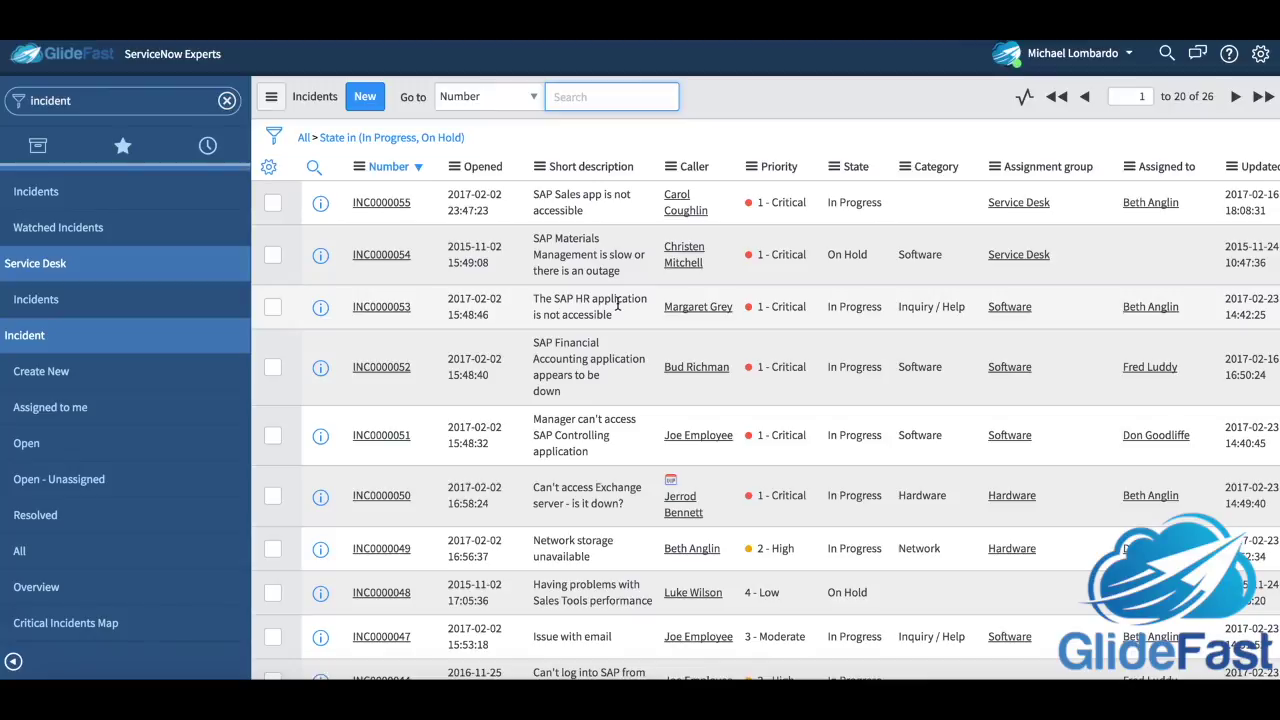
{"action": "left_click", "coordinate": [274, 136]}
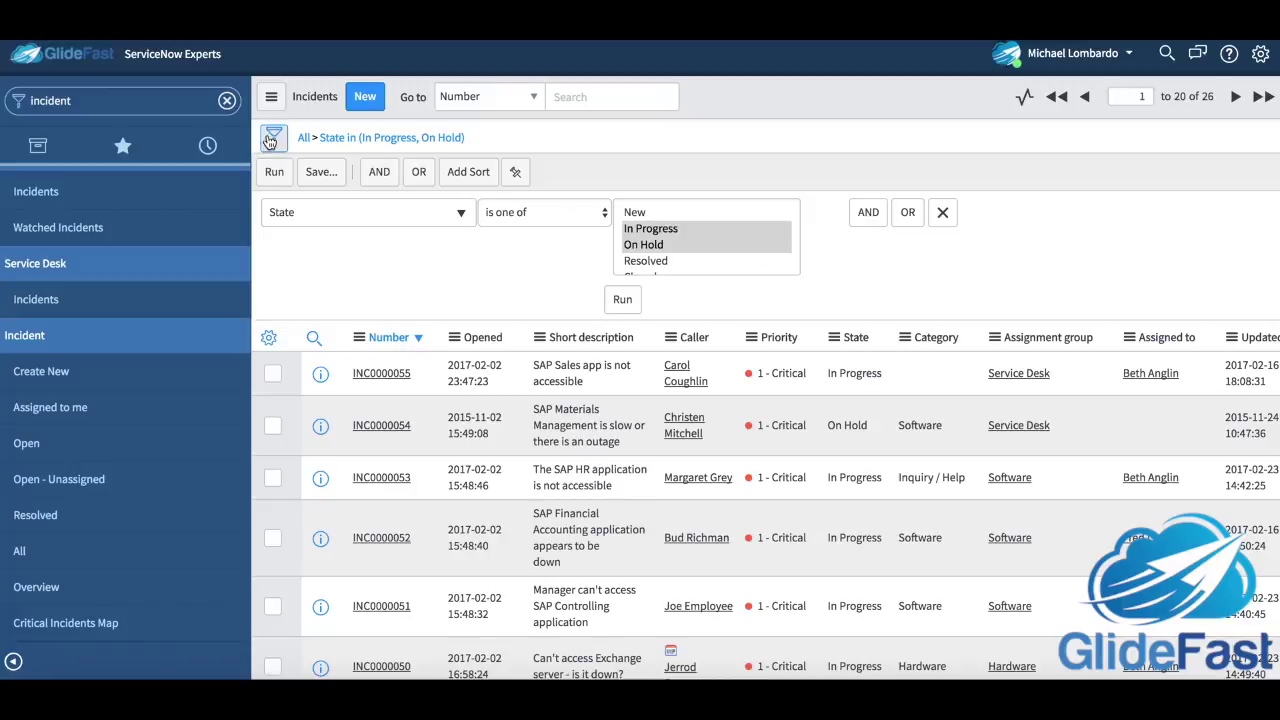
- Add a Category sort to the filter, run it, then reverse to descending so Software is first
{"action": "left_click", "coordinate": [466, 172]}
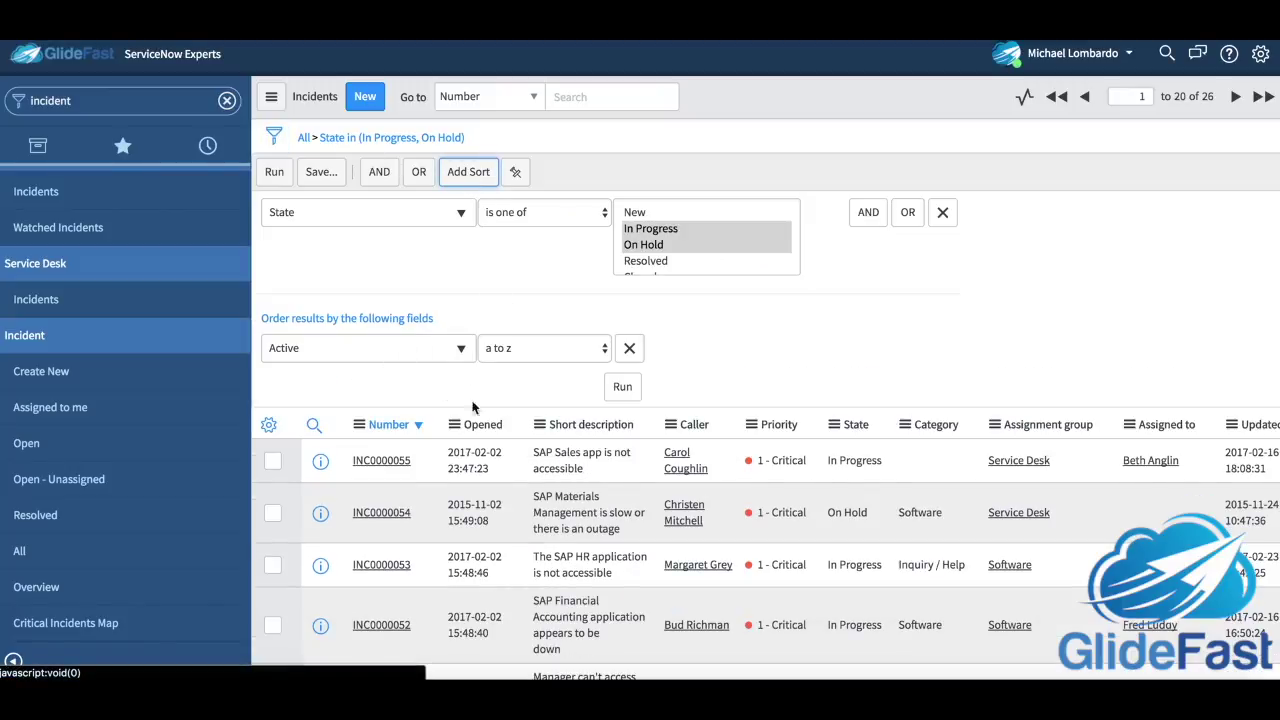
{"action": "left_click", "coordinate": [446, 352]}
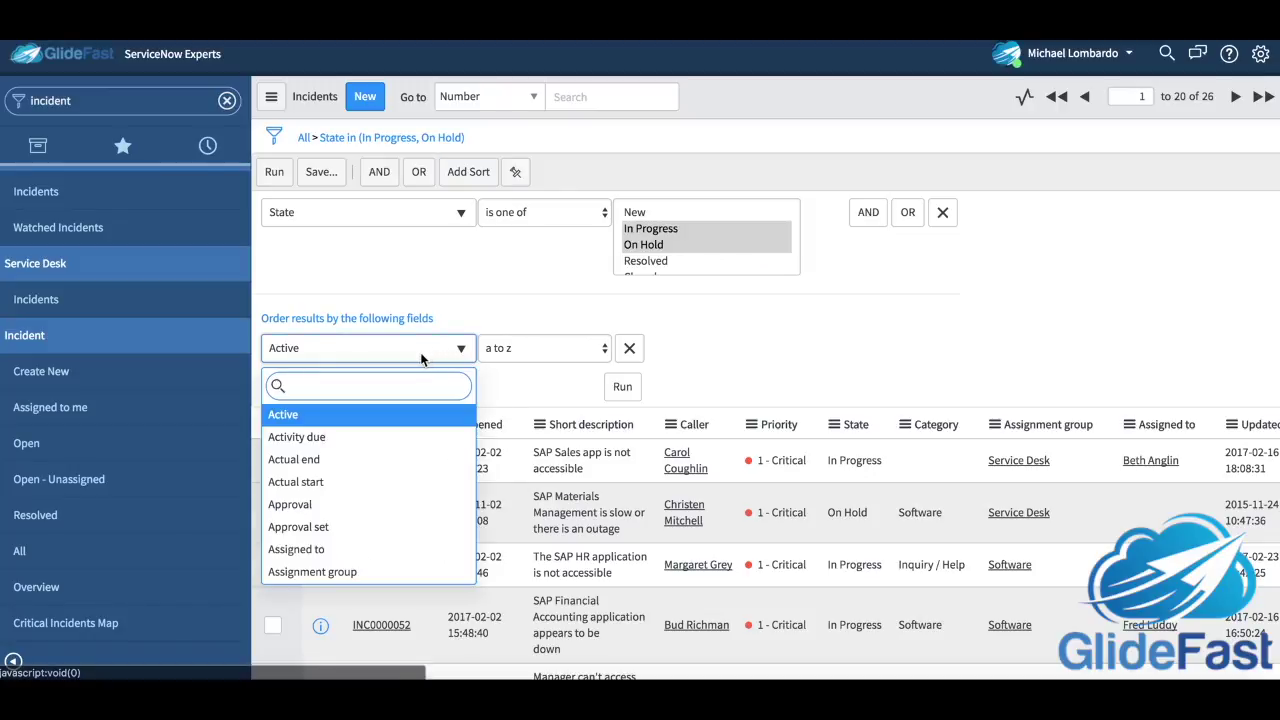
{"action": "type", "text": "cat"}
{"action": "key", "text": "Return"}
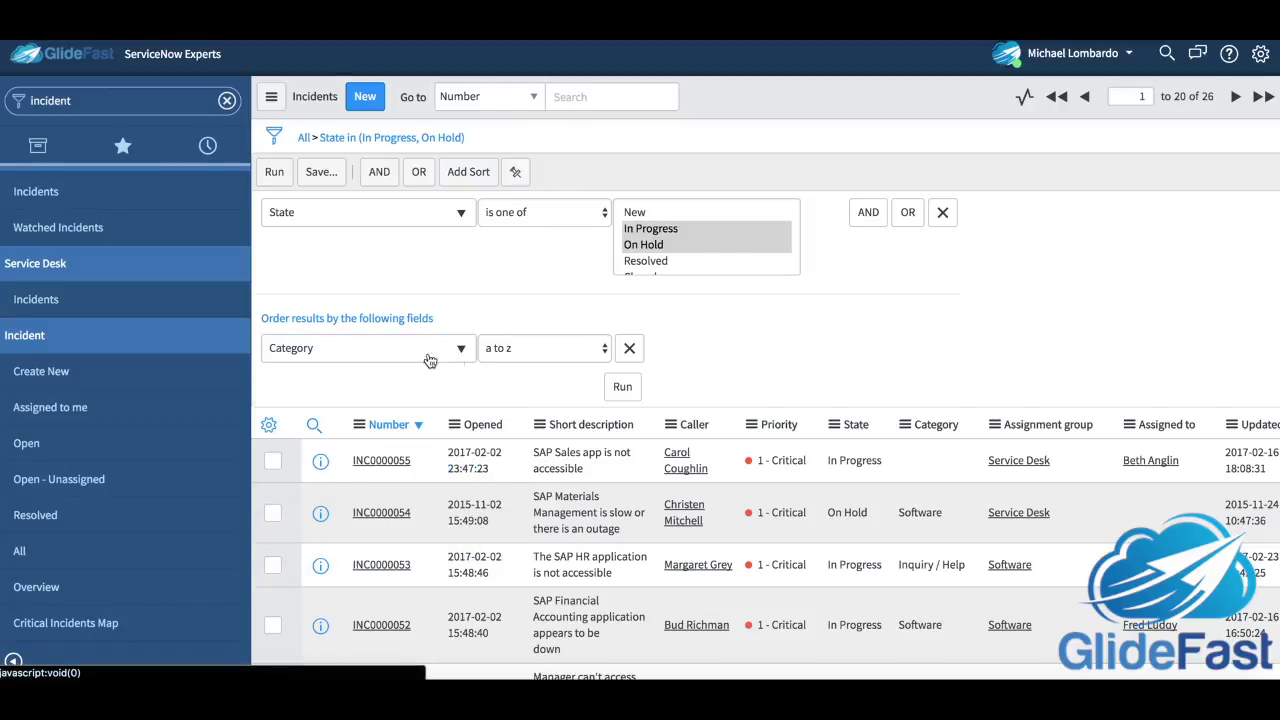
{"action": "left_click", "coordinate": [625, 387]}
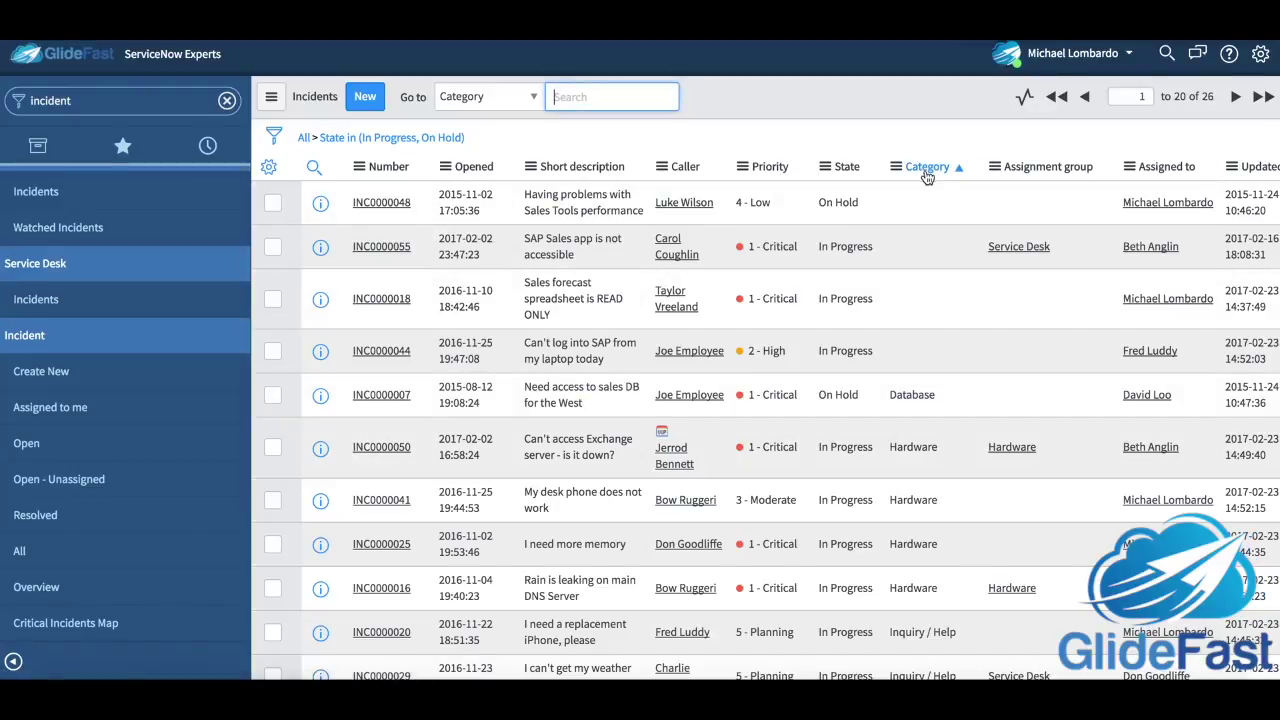
{"action": "left_click", "coordinate": [927, 166]}
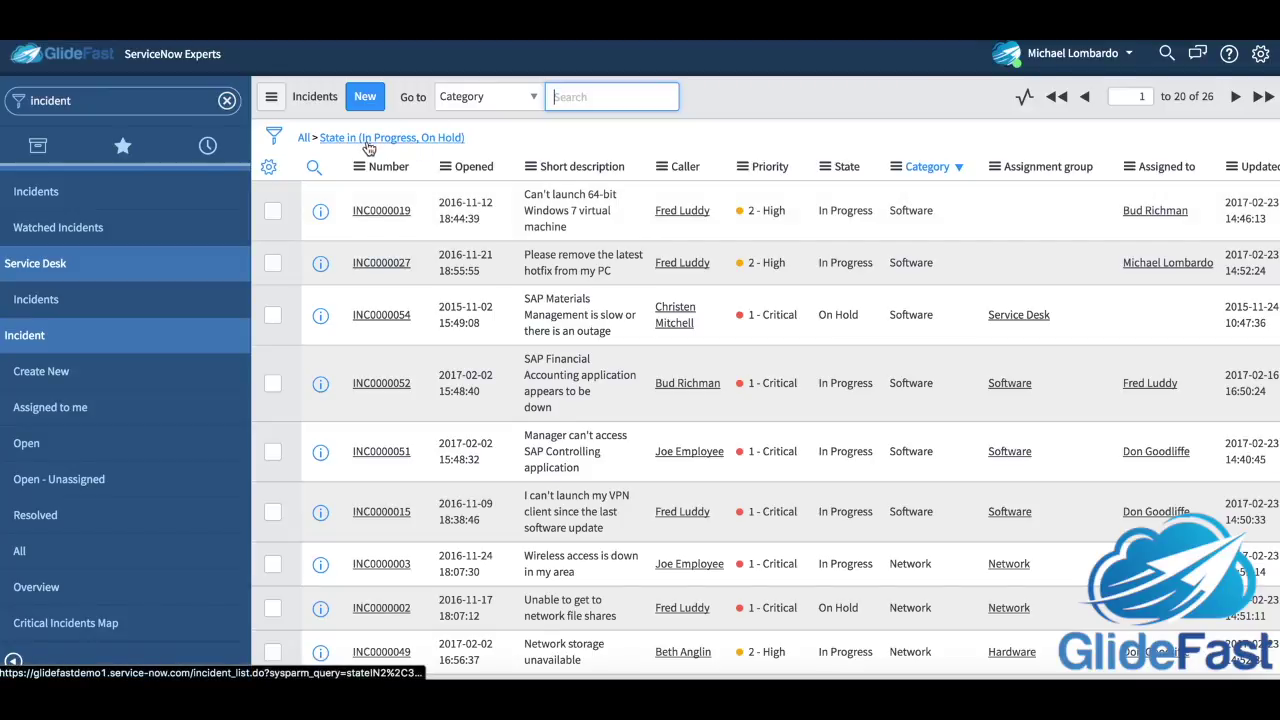
- Clear the state filter, show column search boxes, and search Category for 'software'
{"action": "left_click", "coordinate": [305, 140]}
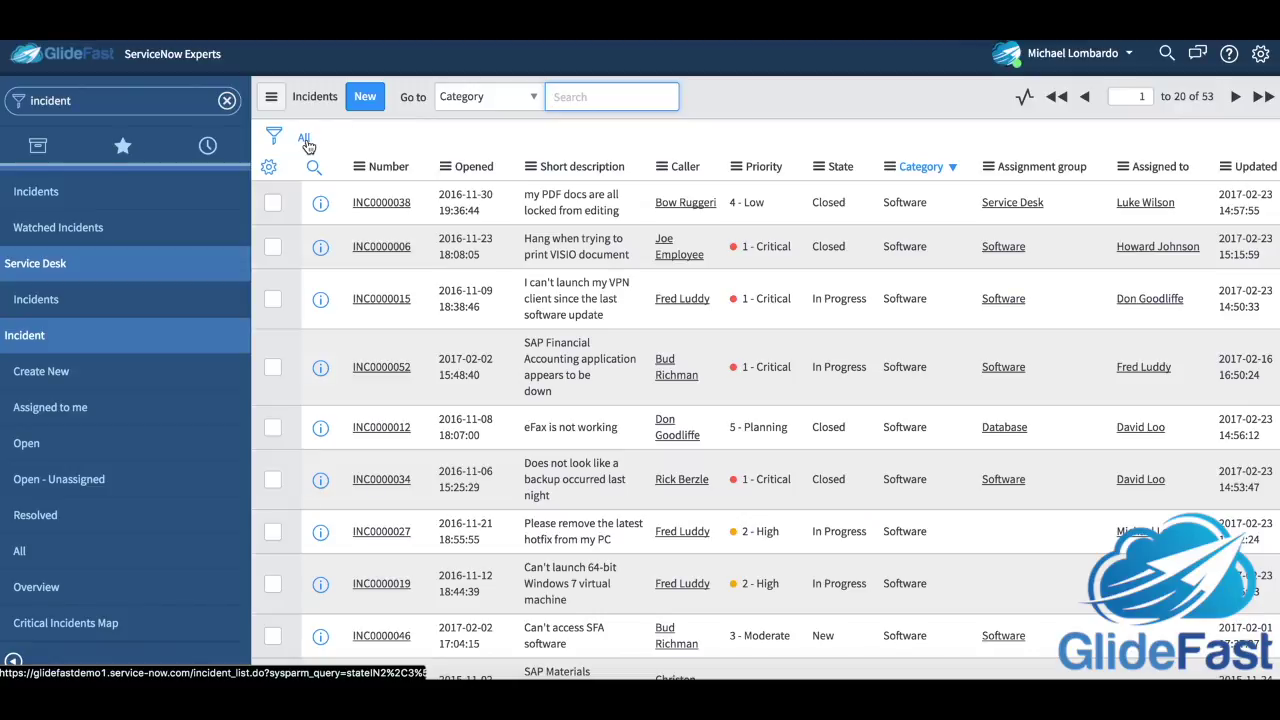
{"action": "left_click", "coordinate": [314, 166]}
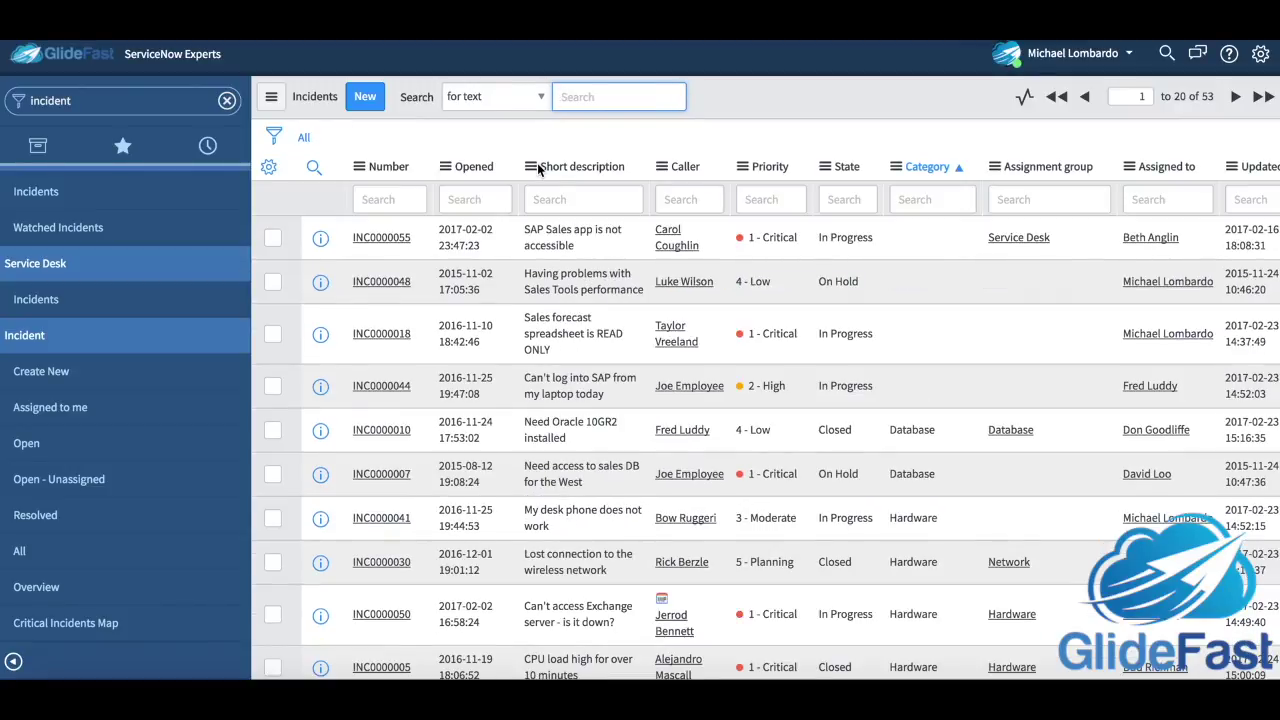
{"action": "left_click", "coordinate": [528, 97]}
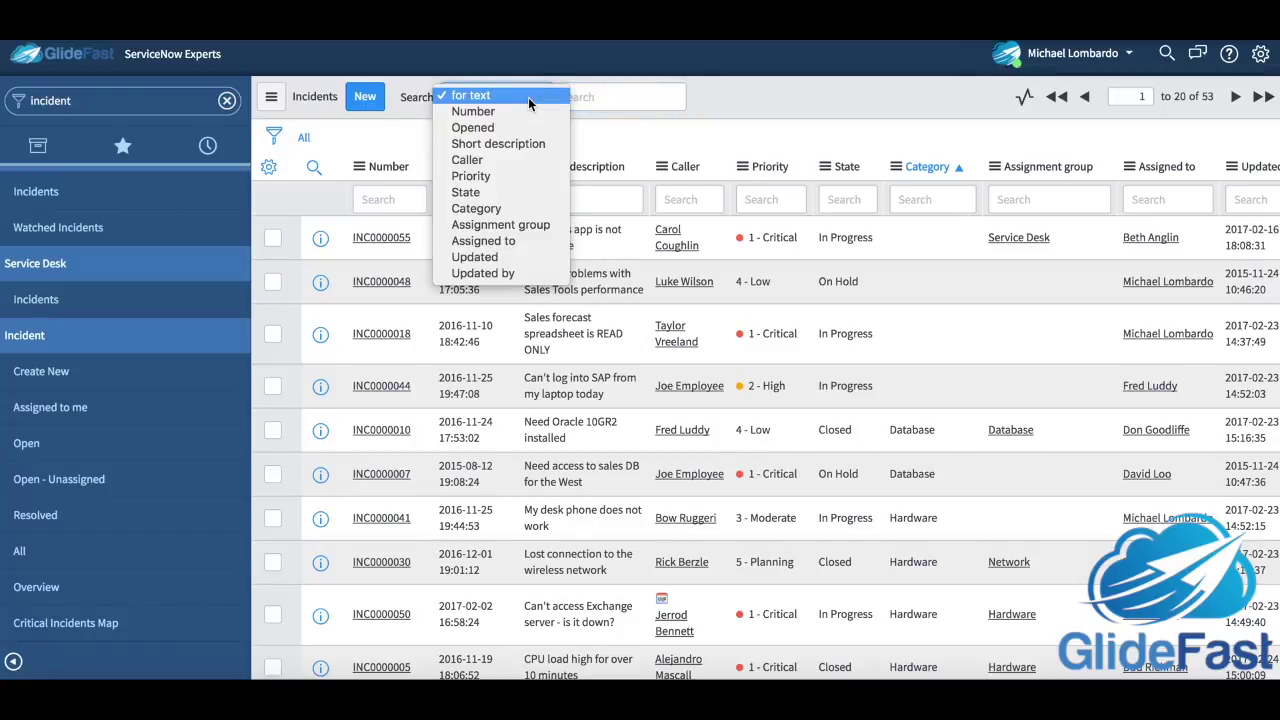
{"action": "left_click", "coordinate": [493, 213]}
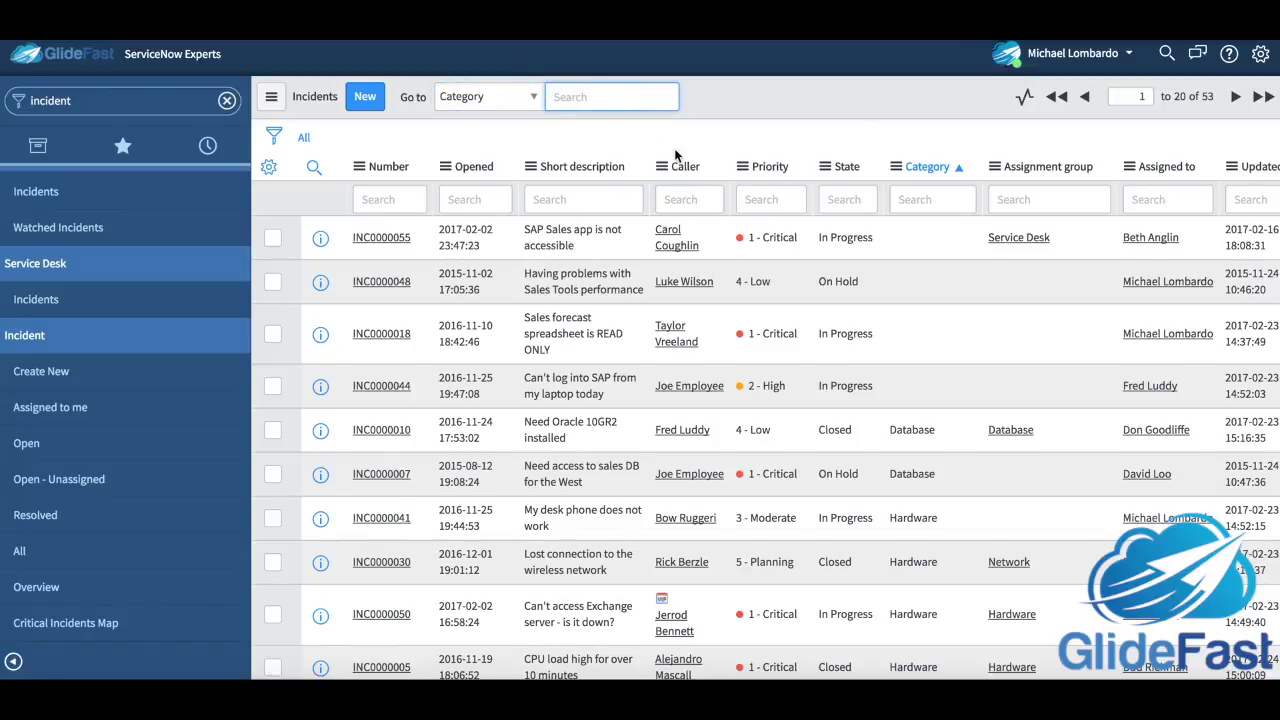
{"action": "type", "text": "*"}
{"action": "key", "text": "BackSpace"}
{"action": "type", "text": "software"}
{"action": "key", "text": "Return"}
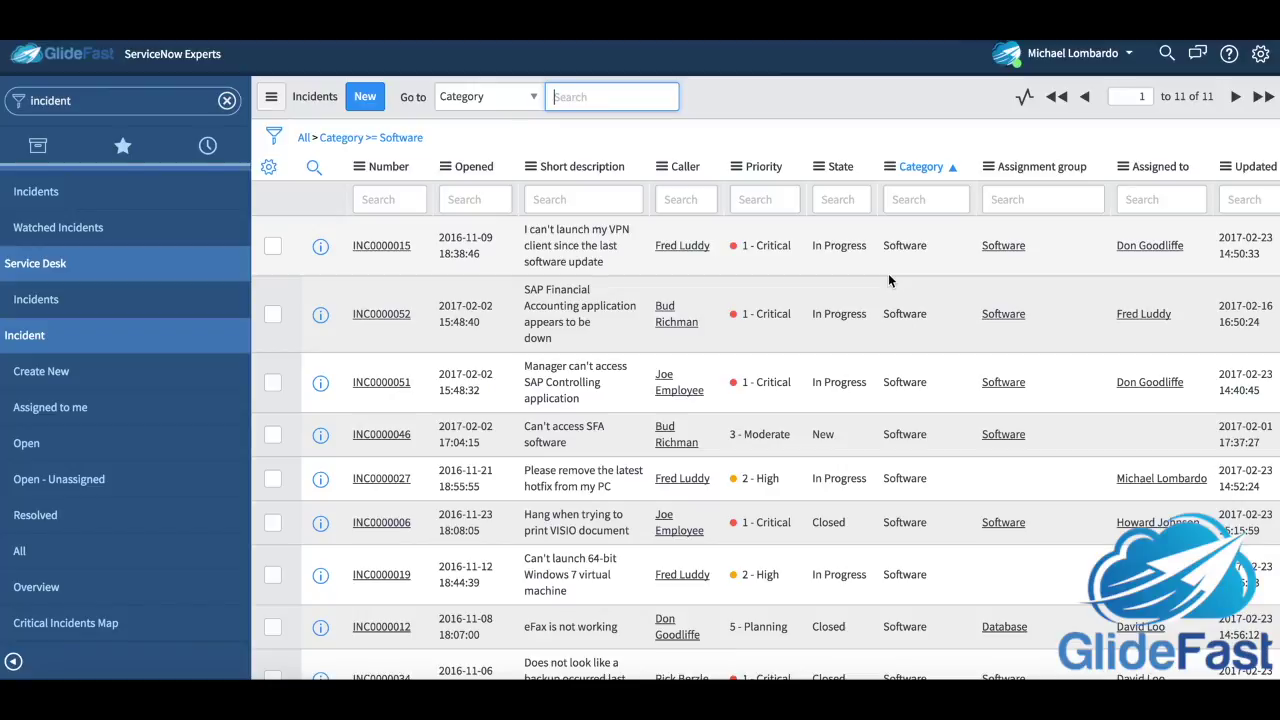
- Remove the Category >= Software condition and search the Category column for '*software'
{"action": "left_click", "coordinate": [279, 141]}
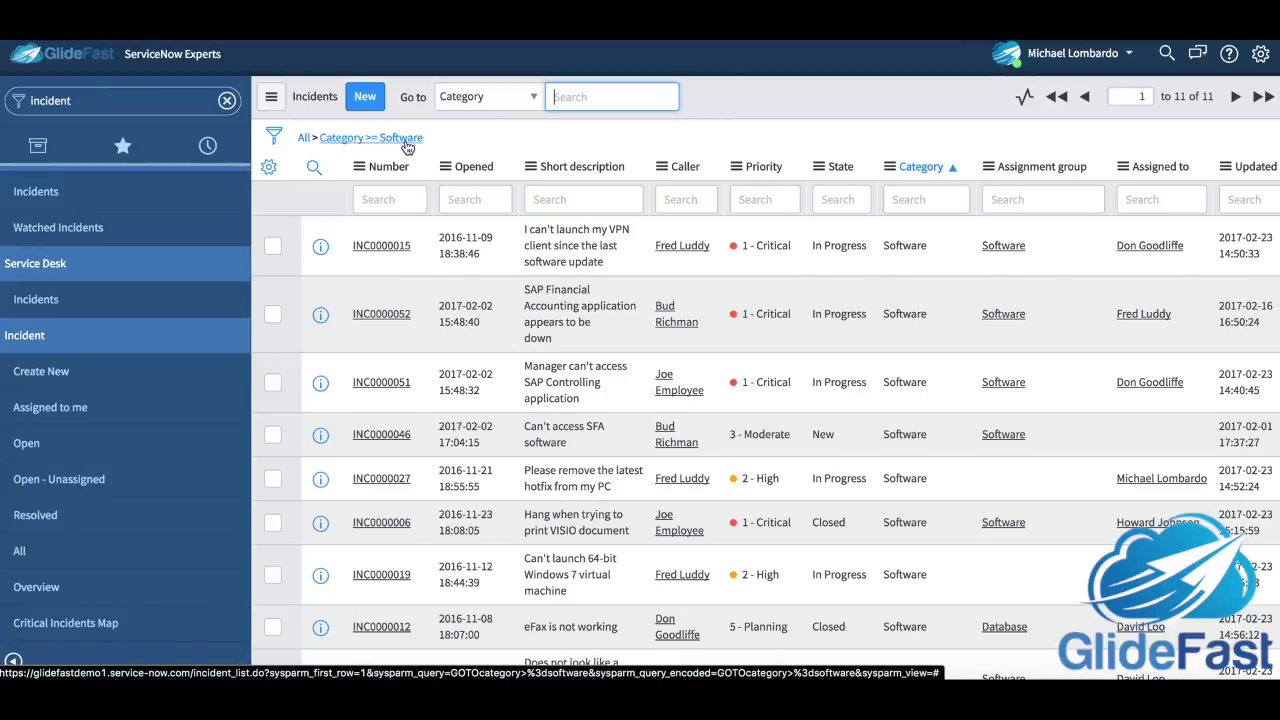
{"action": "left_click", "coordinate": [278, 138]}
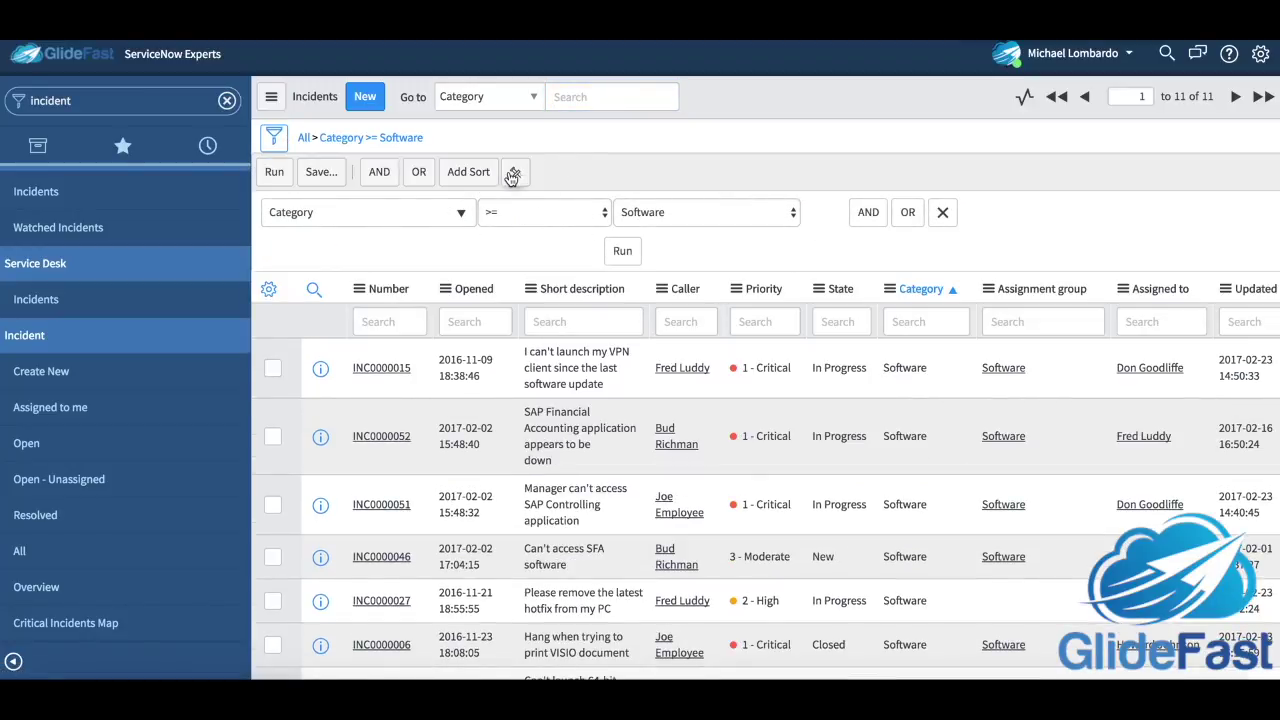
{"action": "left_click", "coordinate": [942, 213]}
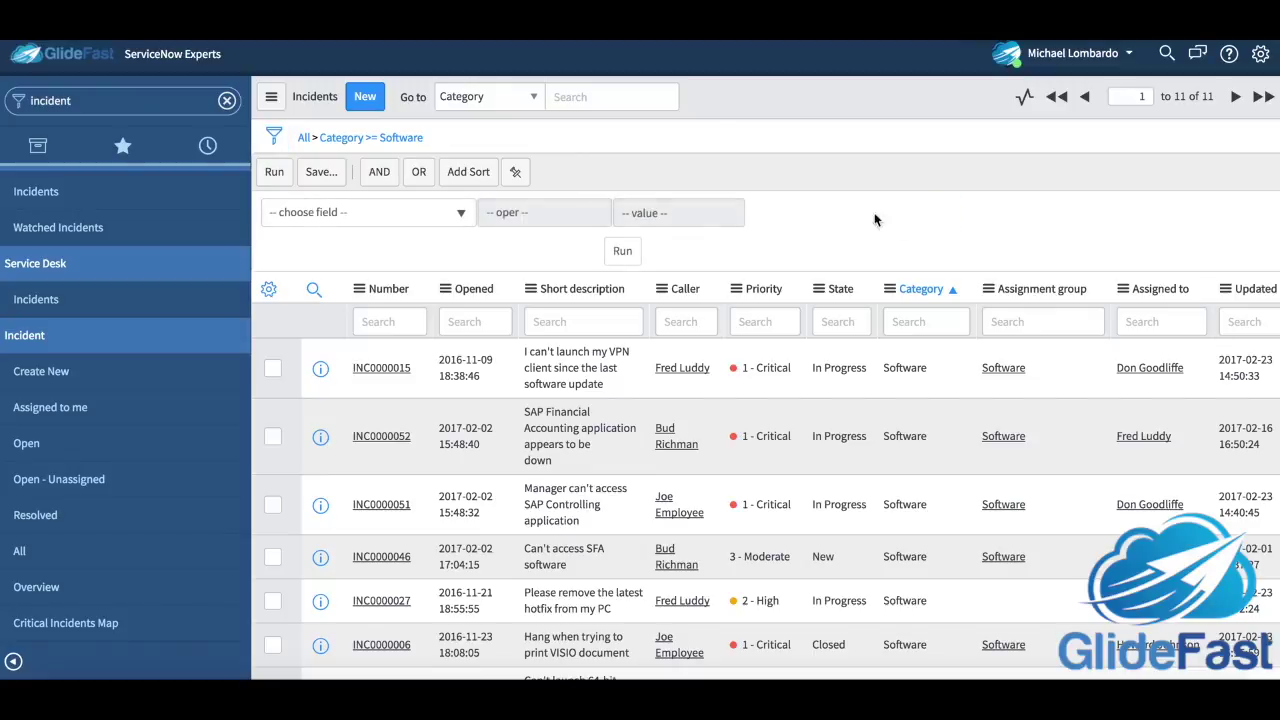
{"action": "left_click", "coordinate": [548, 313]}
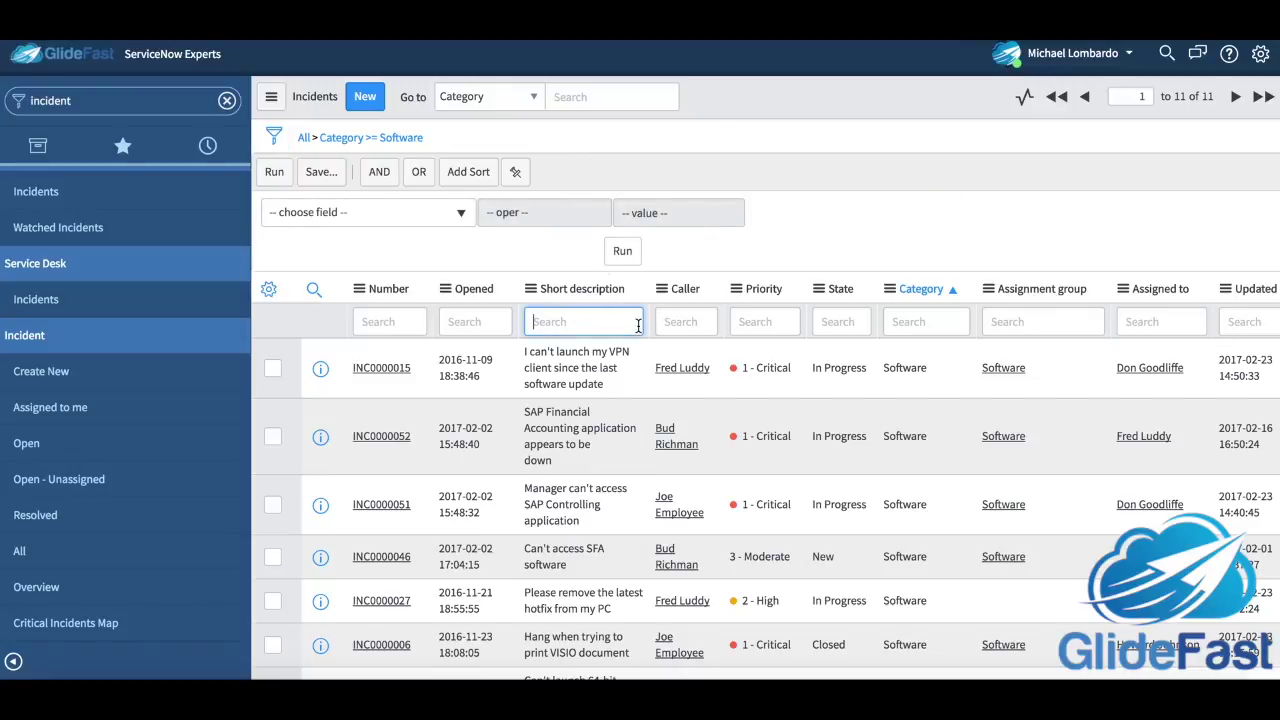
{"action": "left_click", "coordinate": [636, 101]}
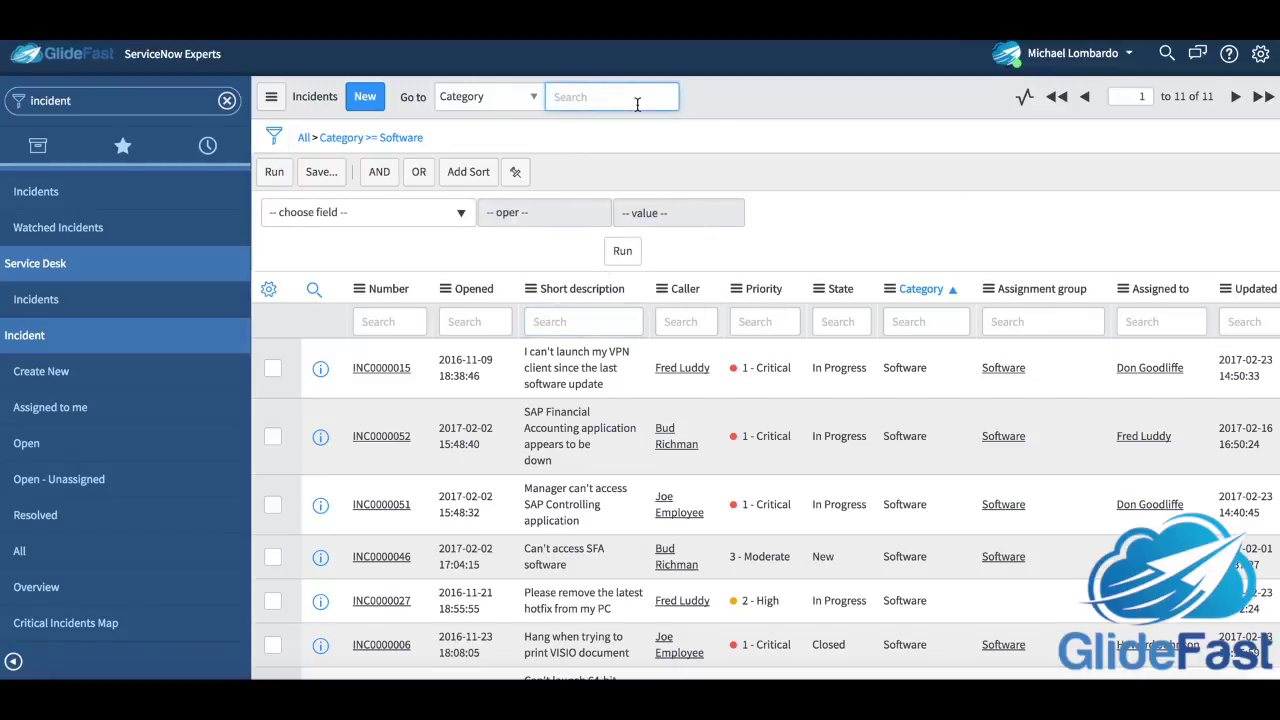
{"action": "type", "text": "*software"}
{"action": "key", "text": "BackSpace"}
{"action": "type", "text": "re"}
{"action": "key", "text": "Return"}
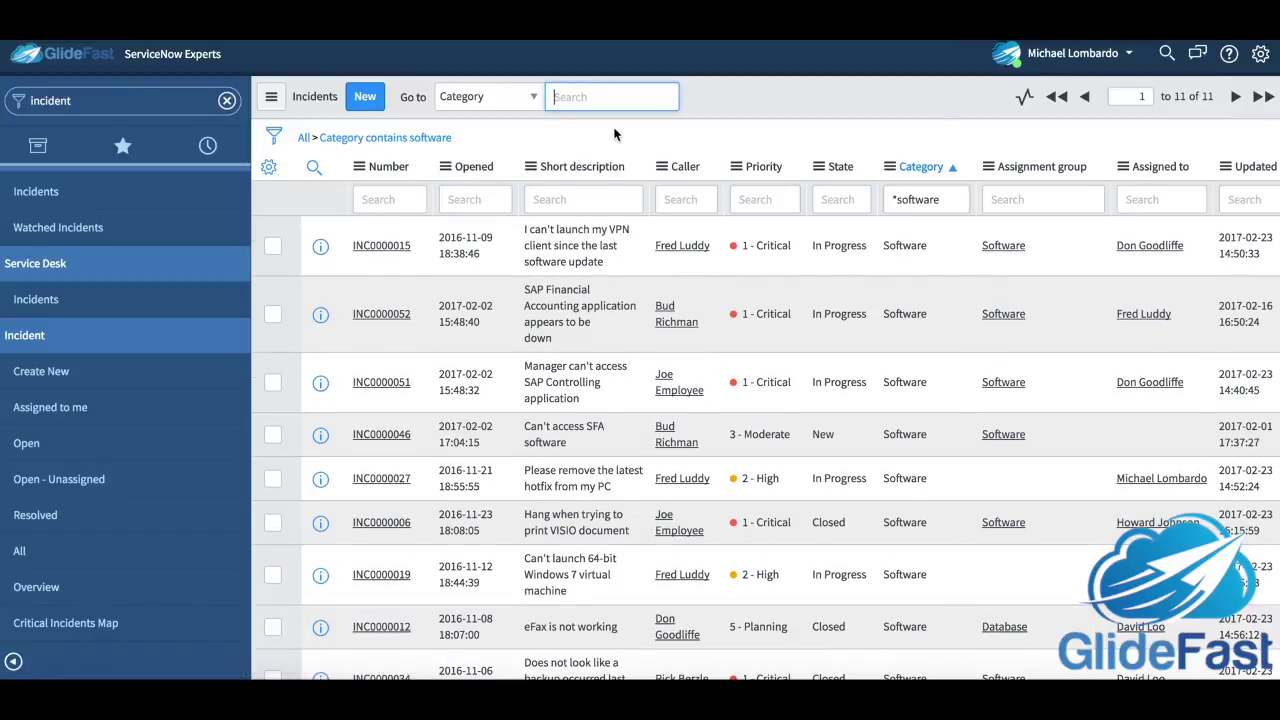
{"action": "type", "text": "*"}
- Filter Short description for '*visio', then 'visio', and clear all filters to show 53 records
{"action": "left_click", "coordinate": [610, 202]}
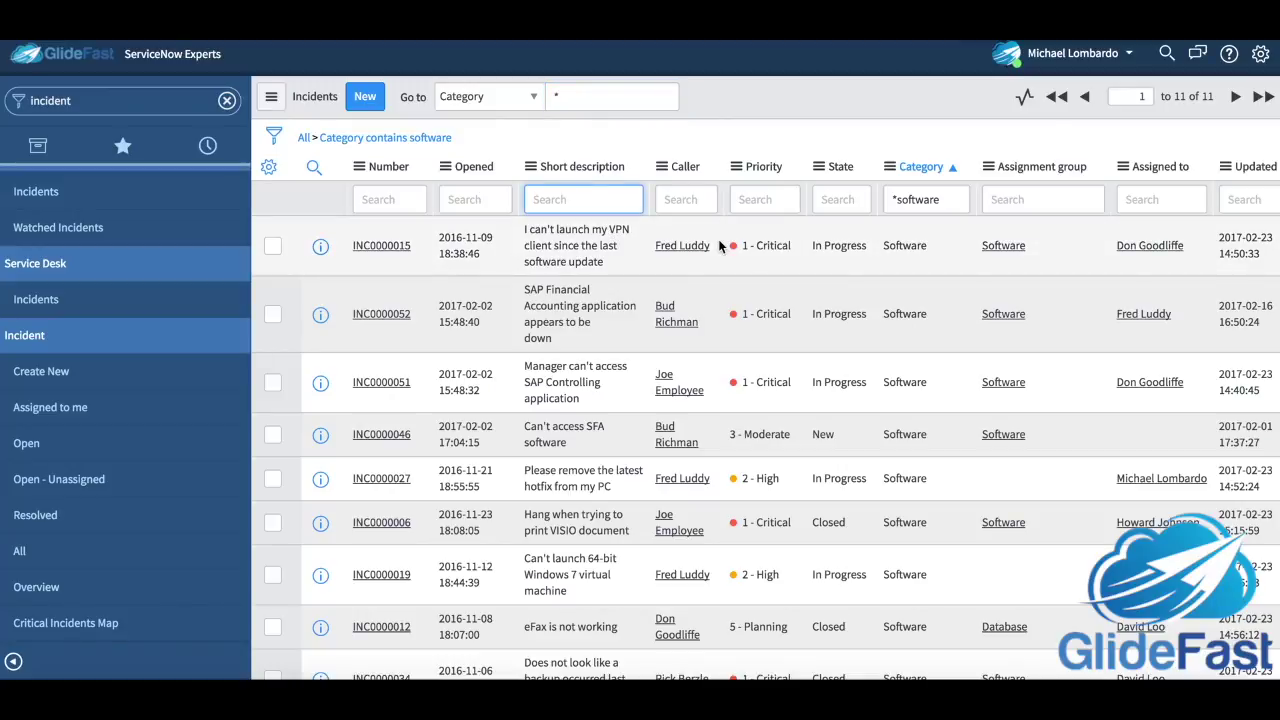
{"action": "type", "text": "*visio"}
{"action": "key", "text": "Return"}
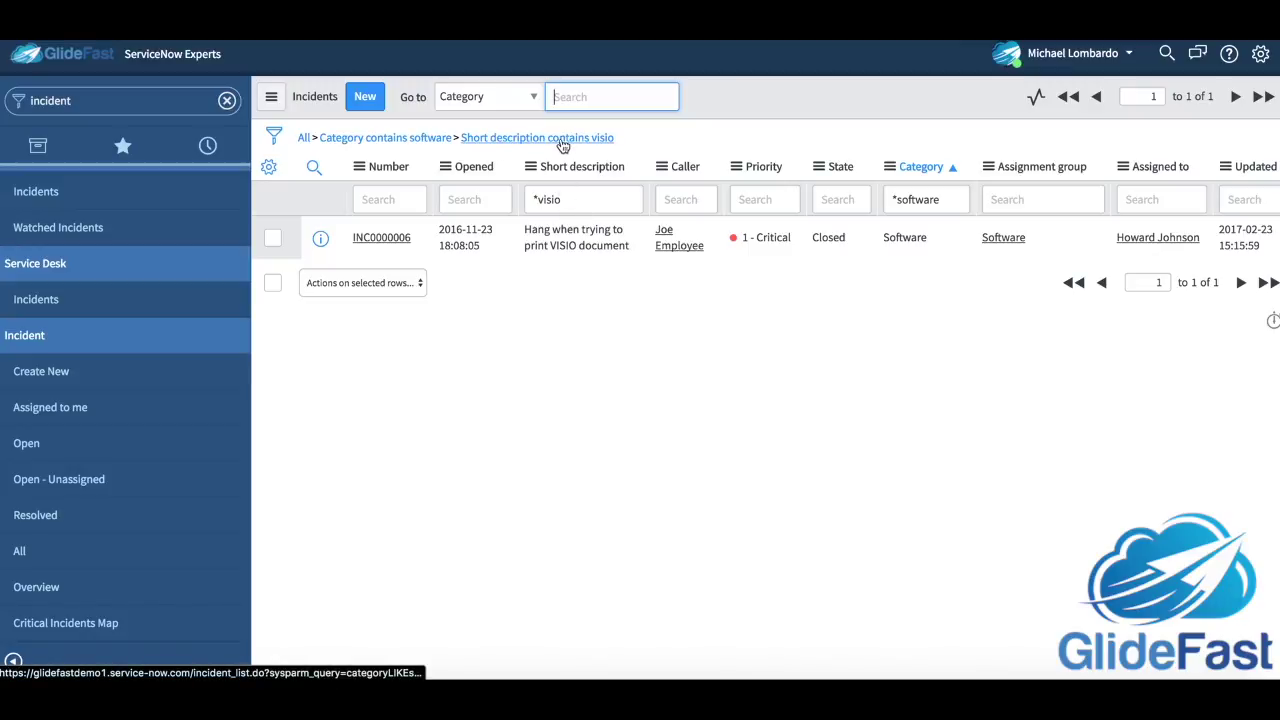
{"action": "left_click", "coordinate": [540, 199]}
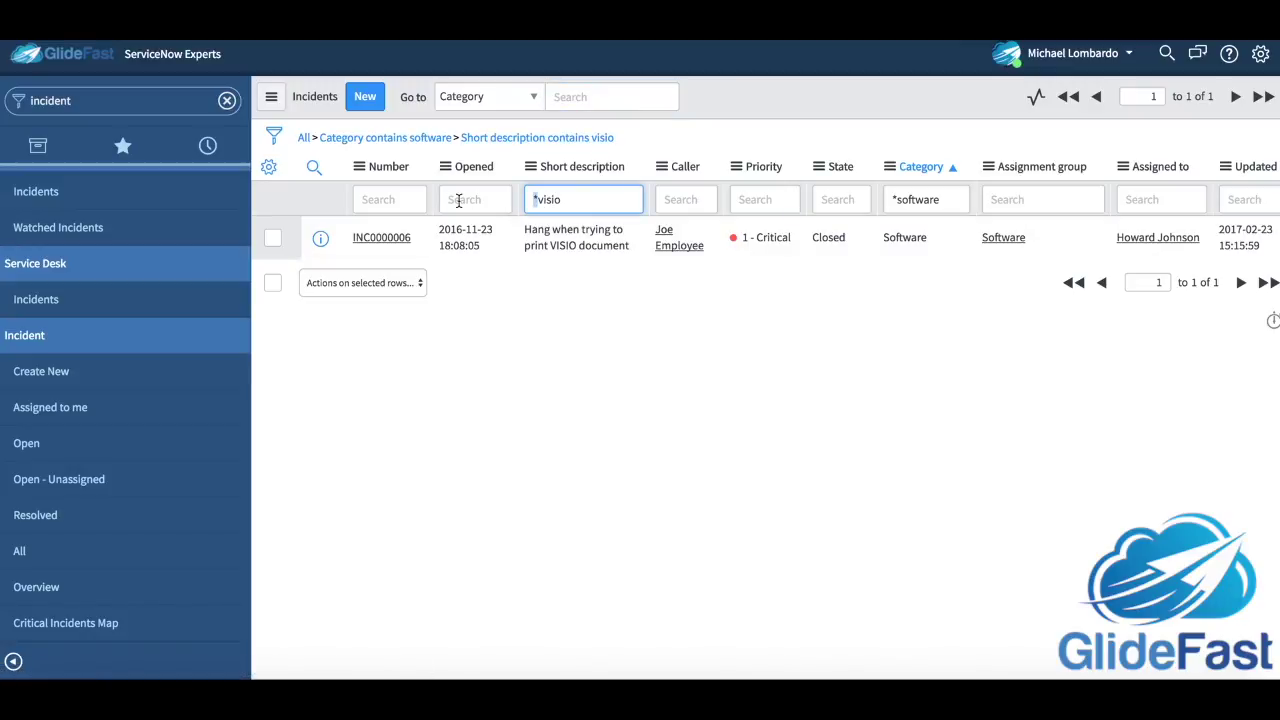
{"action": "key", "text": "BackSpace"}
{"action": "key", "text": "Return"}
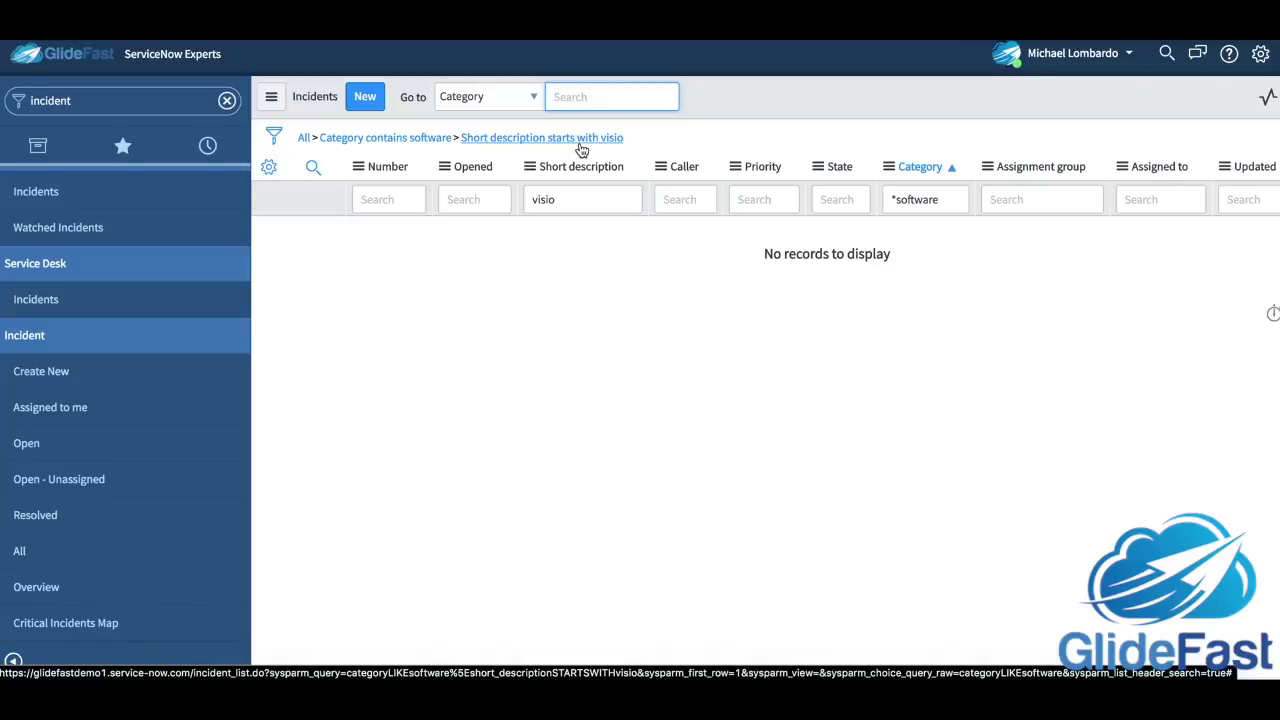
{"action": "left_click", "coordinate": [303, 137]}
{"action": "mouse_move", "coordinate": [320, 240]}
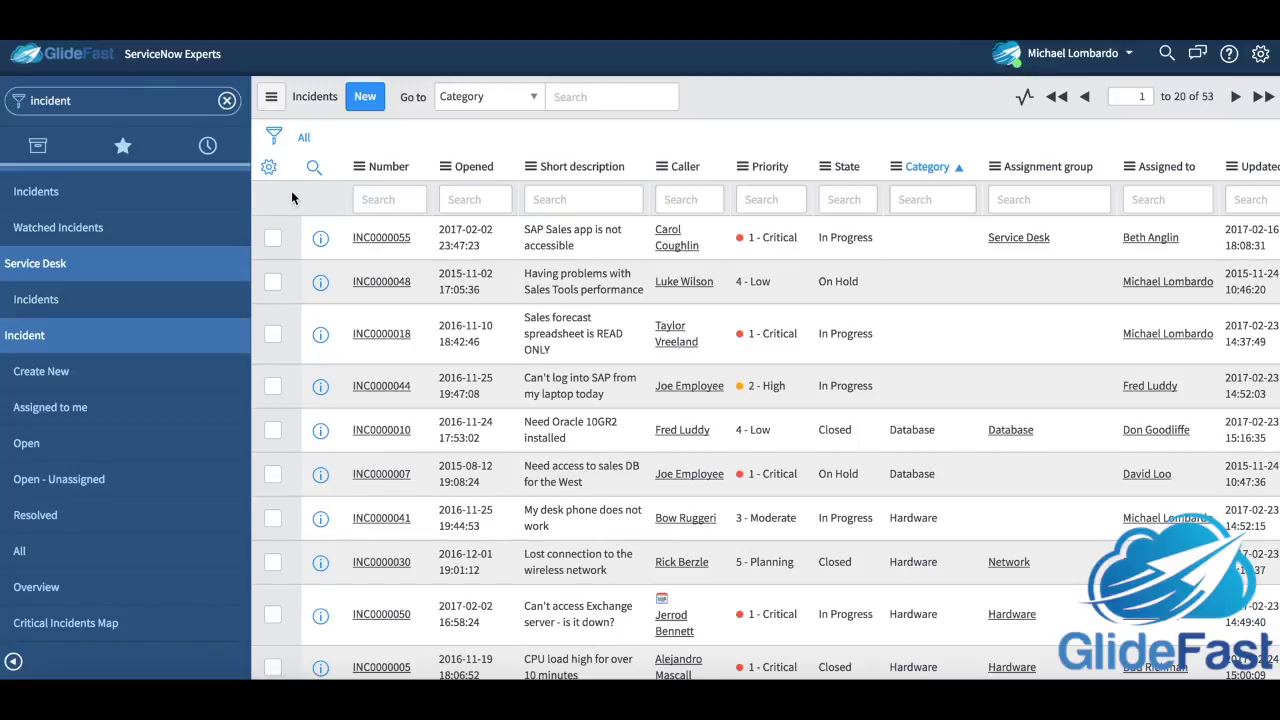
- Append ' For me' to INC0000055's short description in its preview and update it
{"action": "left_click", "coordinate": [321, 240]}
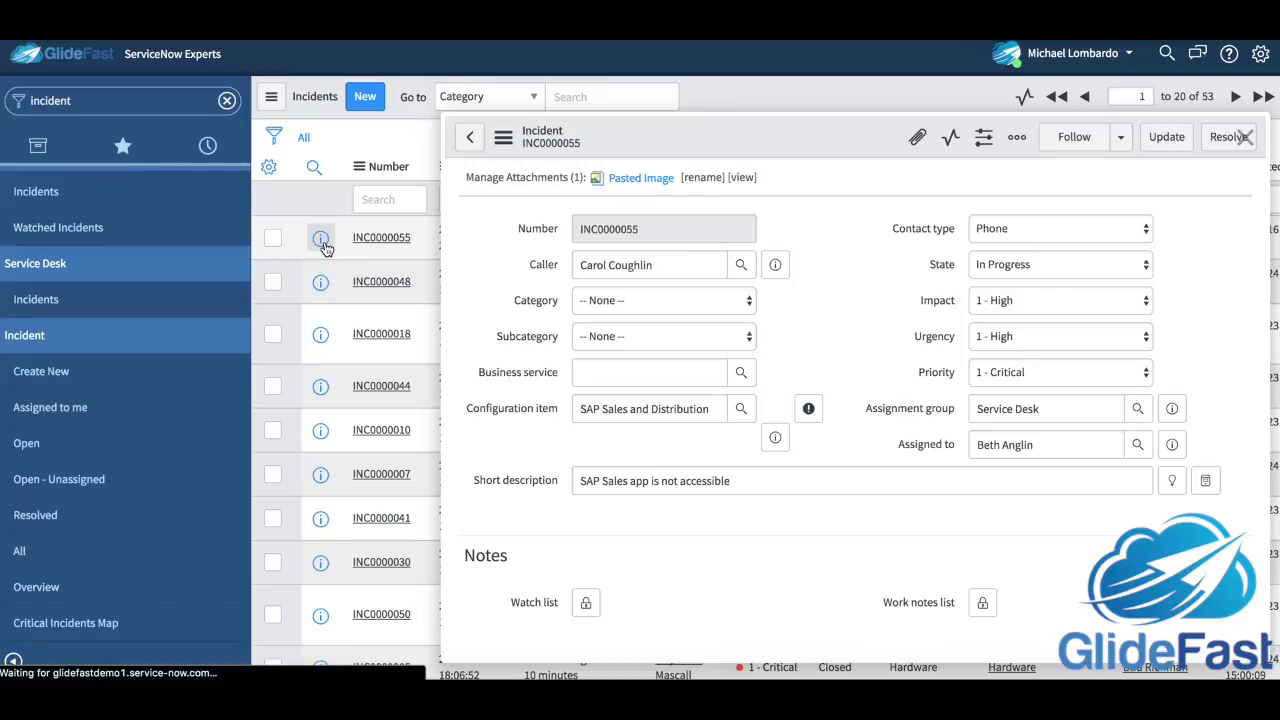
{"action": "scroll", "coordinate": [831, 356], "scroll_direction": "down", "scroll_amount": 1}
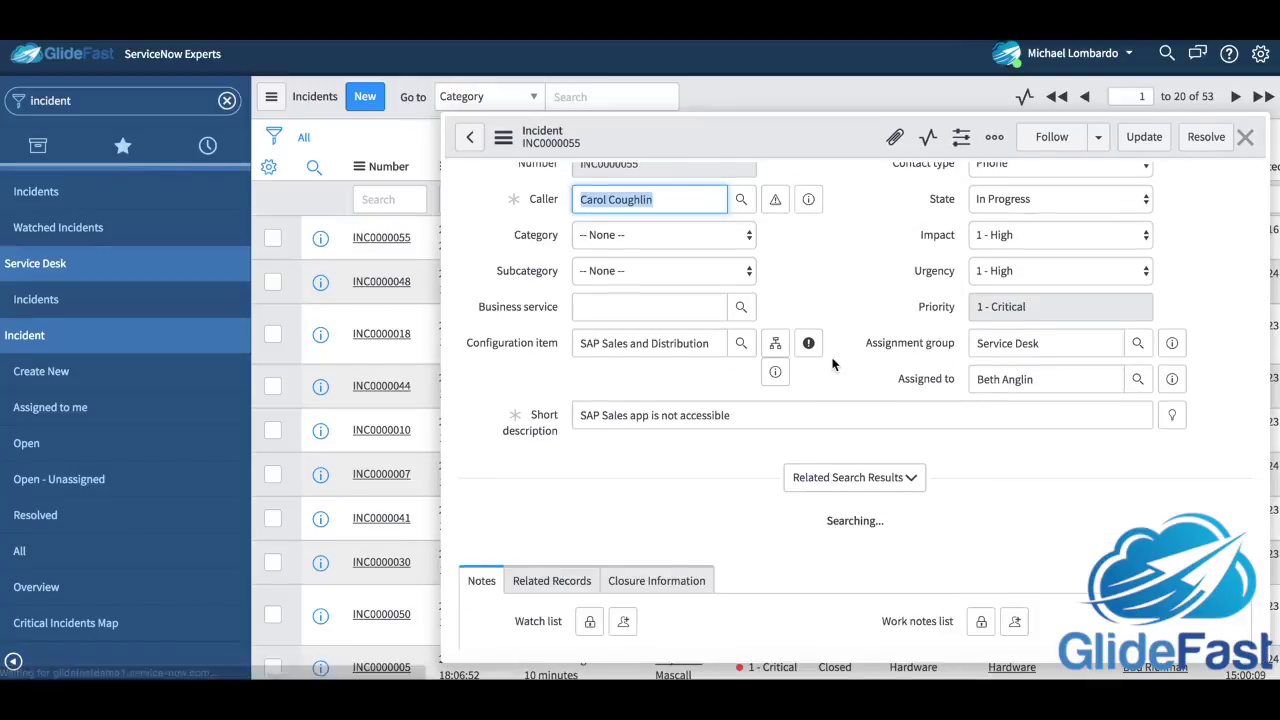
{"action": "left_click", "coordinate": [806, 387]}
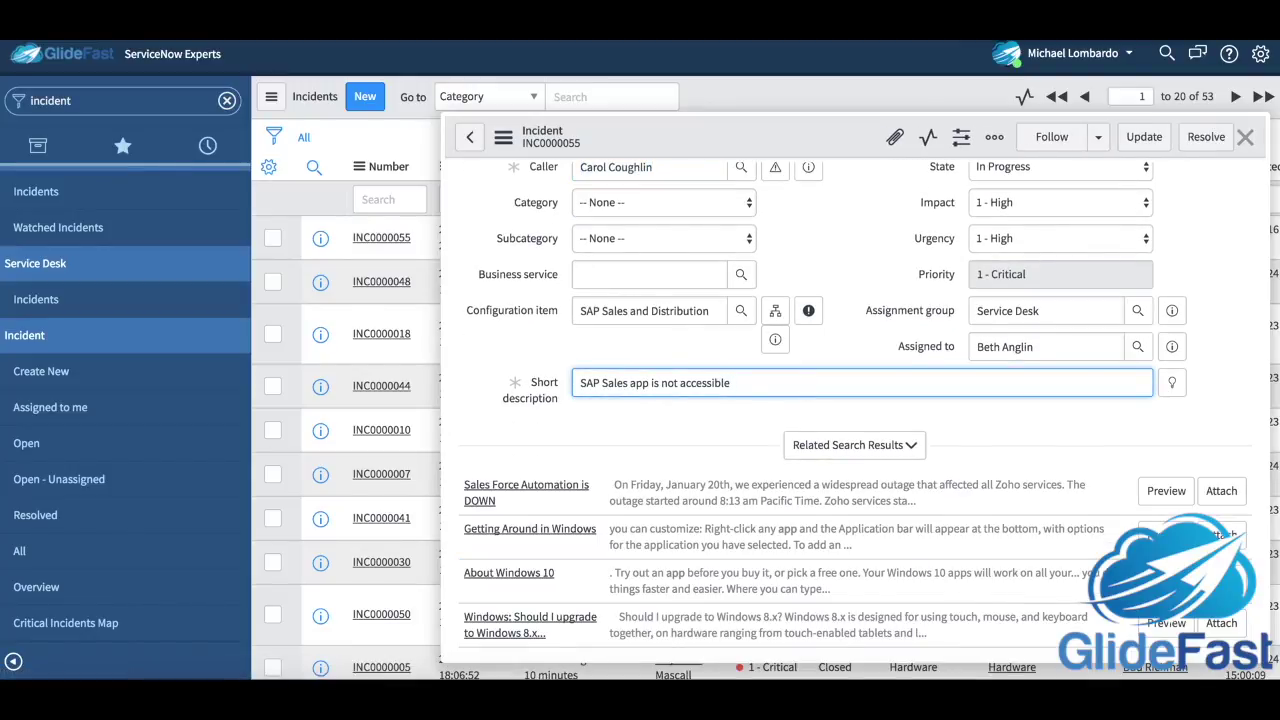
{"action": "type", "text": "For me"}
{"action": "scroll", "coordinate": [863, 335], "scroll_direction": "up", "scroll_amount": 1}
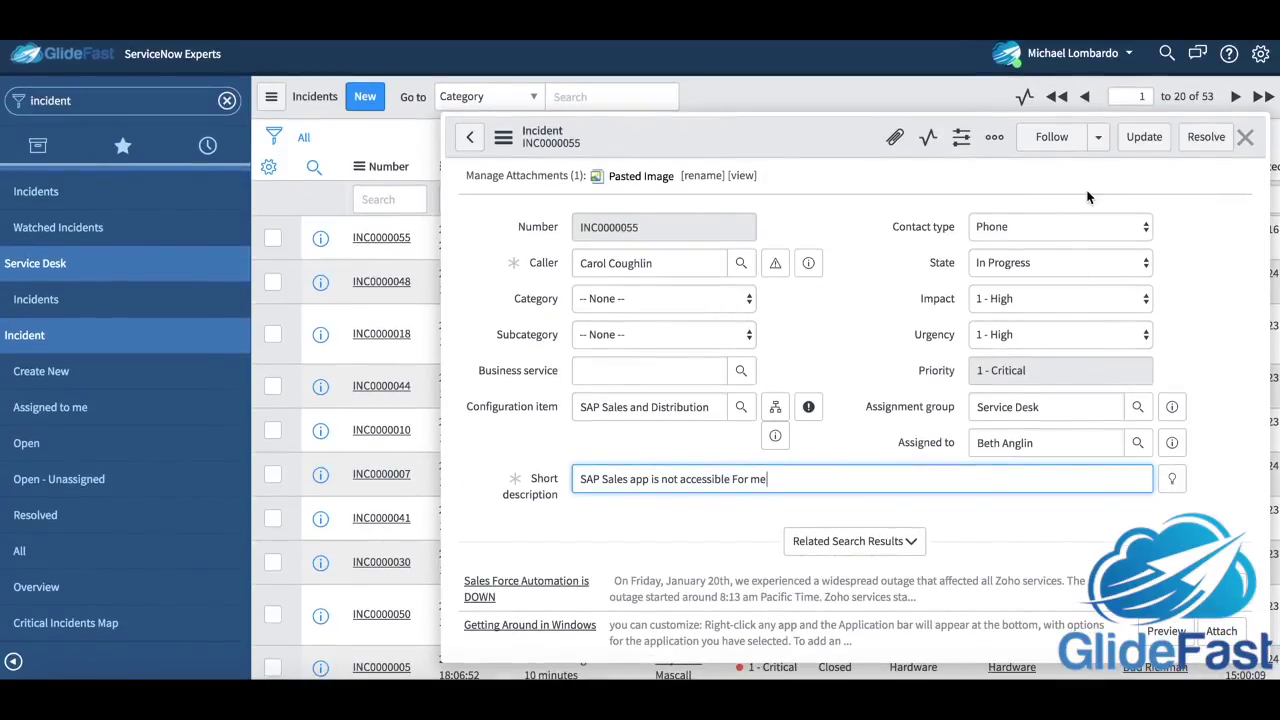
{"action": "left_click", "coordinate": [1146, 142]}
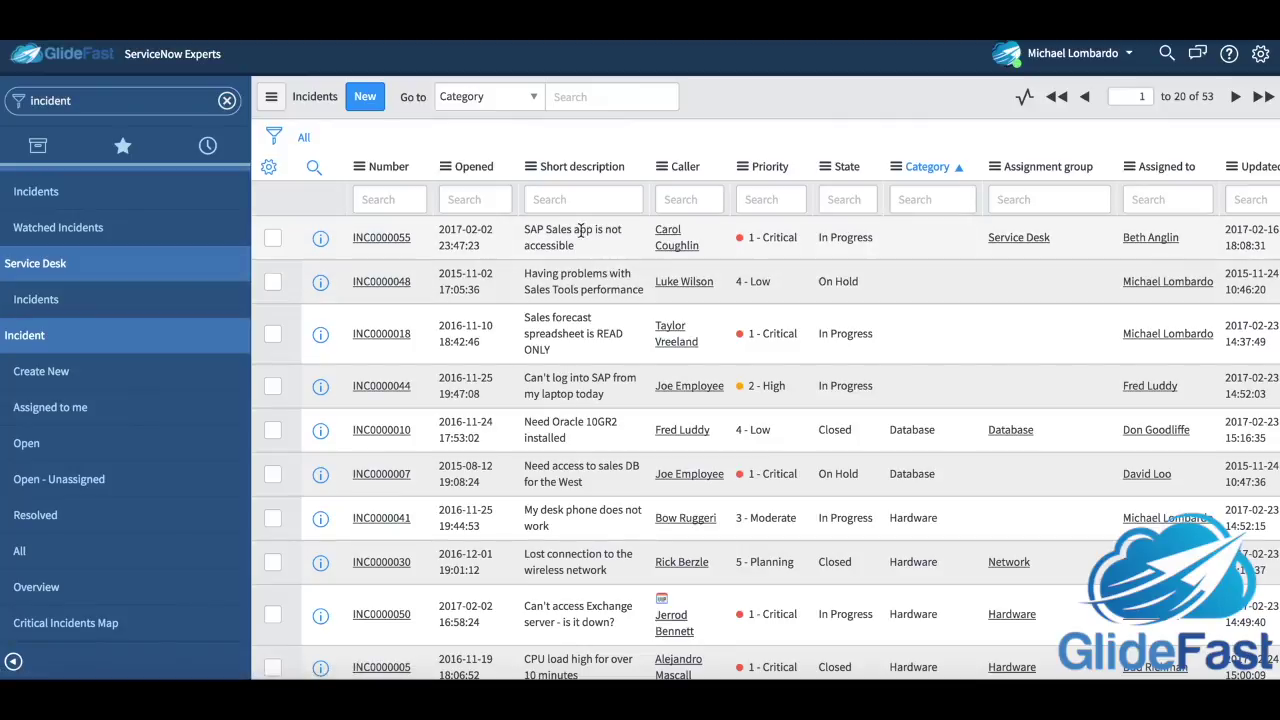
{"action": "left_click", "coordinate": [303, 137]}
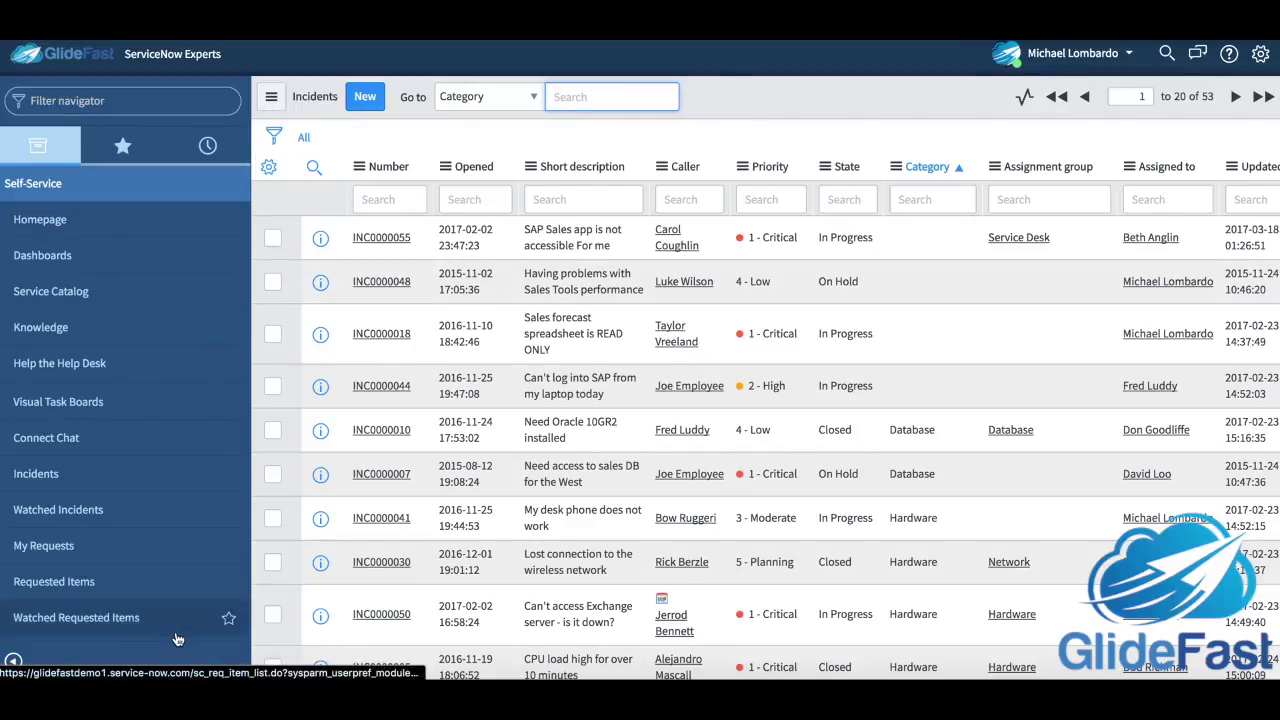
- Clear the navigator filter and collapse the application navigator with its bottom-left arrow
{"action": "left_click", "coordinate": [585, 143]}
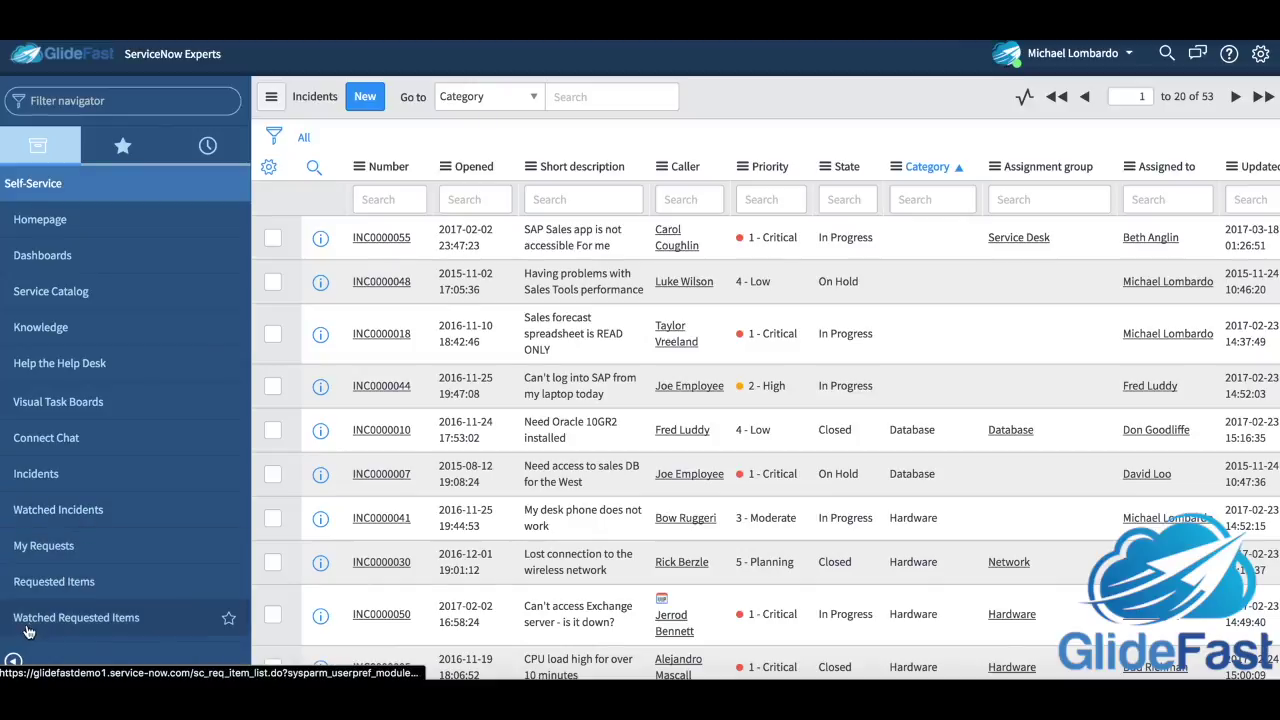
{"action": "left_click", "coordinate": [14, 662]}
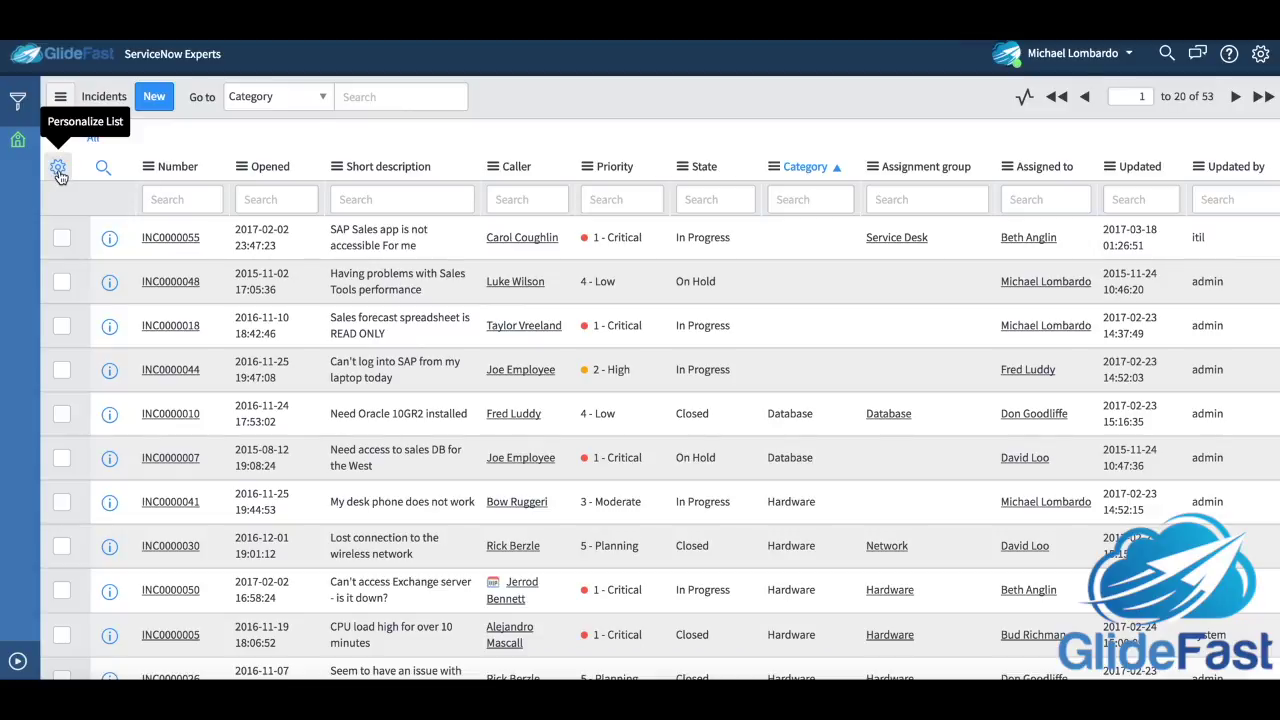
- Remove the Updated and Updated by columns in Personalize List Columns
{"action": "left_click", "coordinate": [59, 170]}
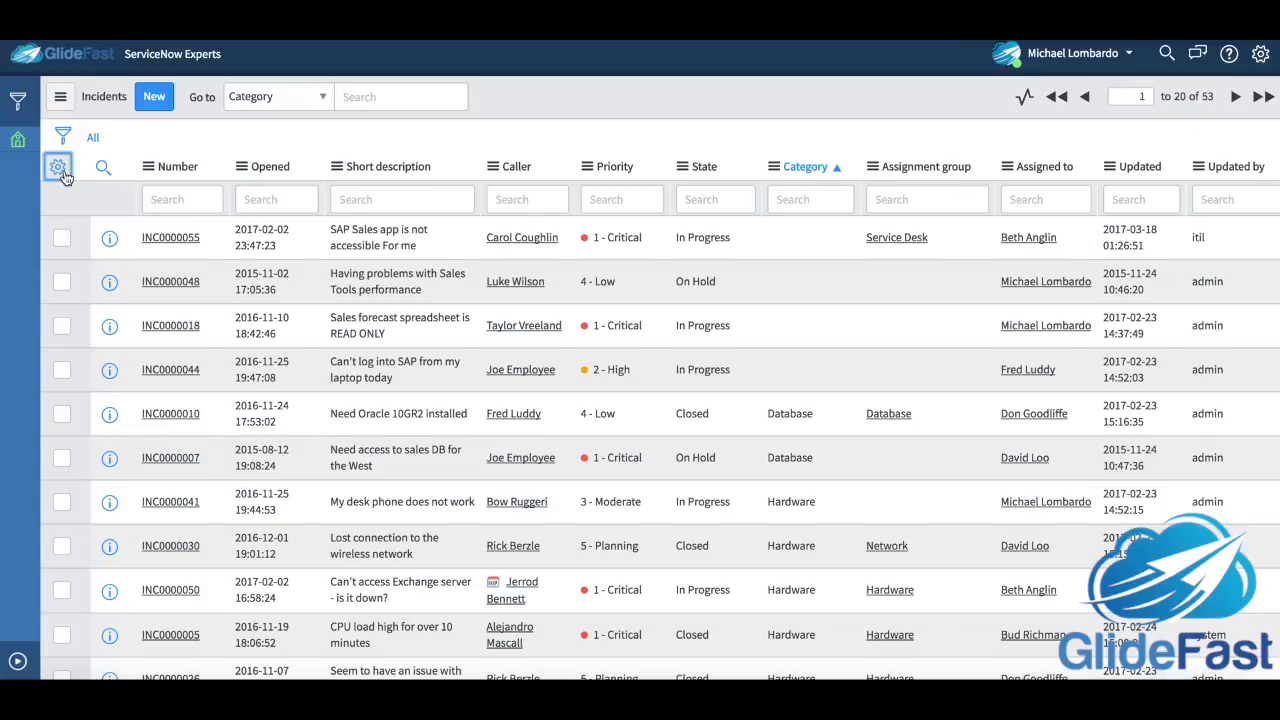
{"action": "triple_click", "coordinate": [71, 185]}
{"action": "left_click", "coordinate": [58, 167]}
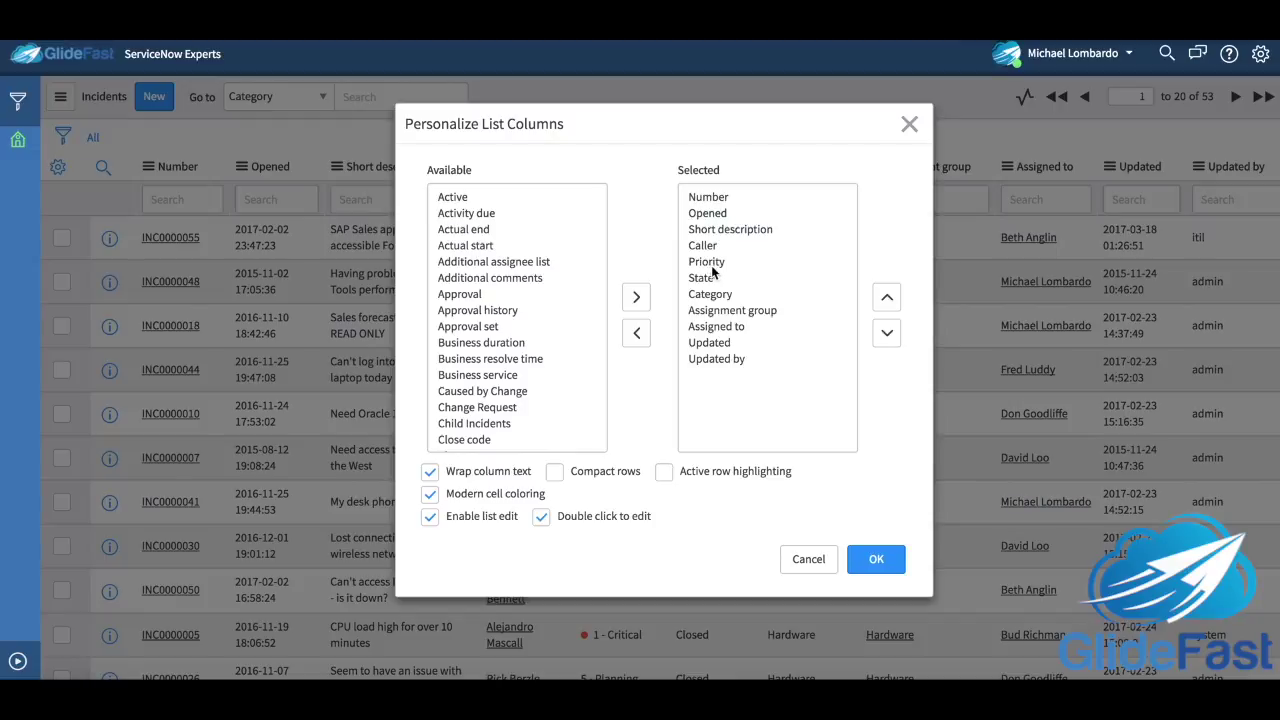
{"action": "double_click", "coordinate": [723, 342]}
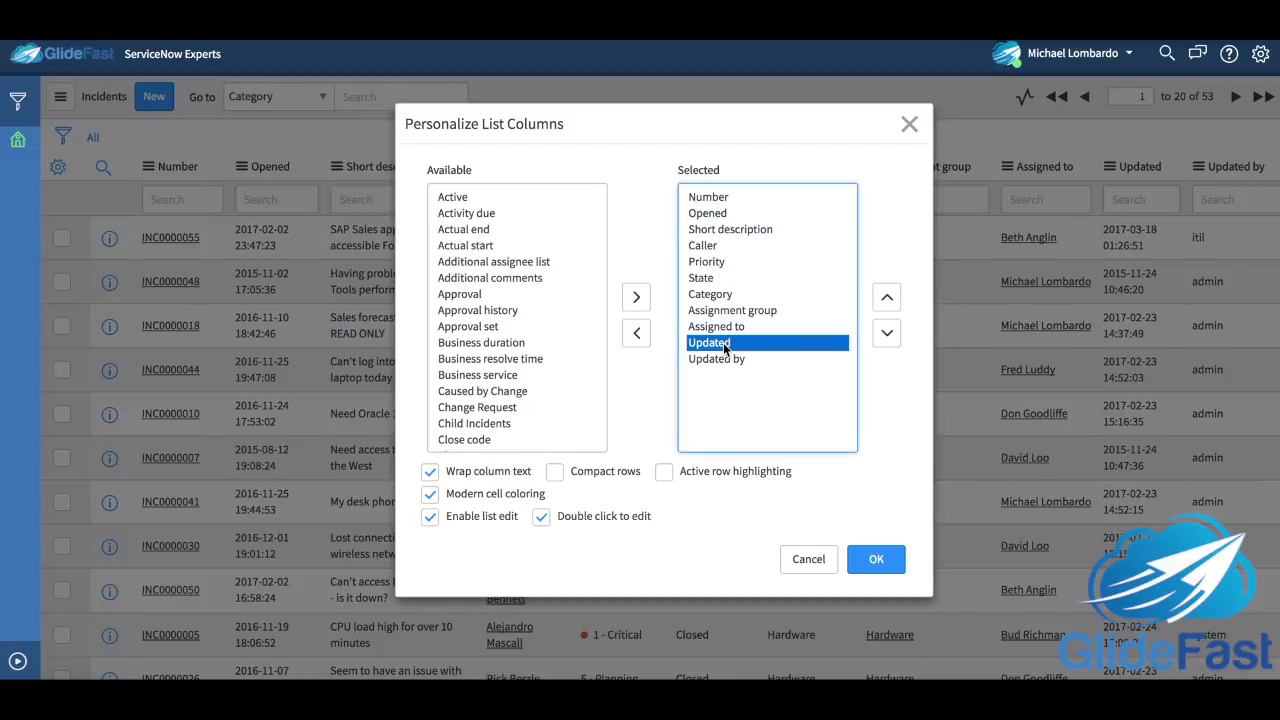
{"action": "double_click", "coordinate": [736, 343]}
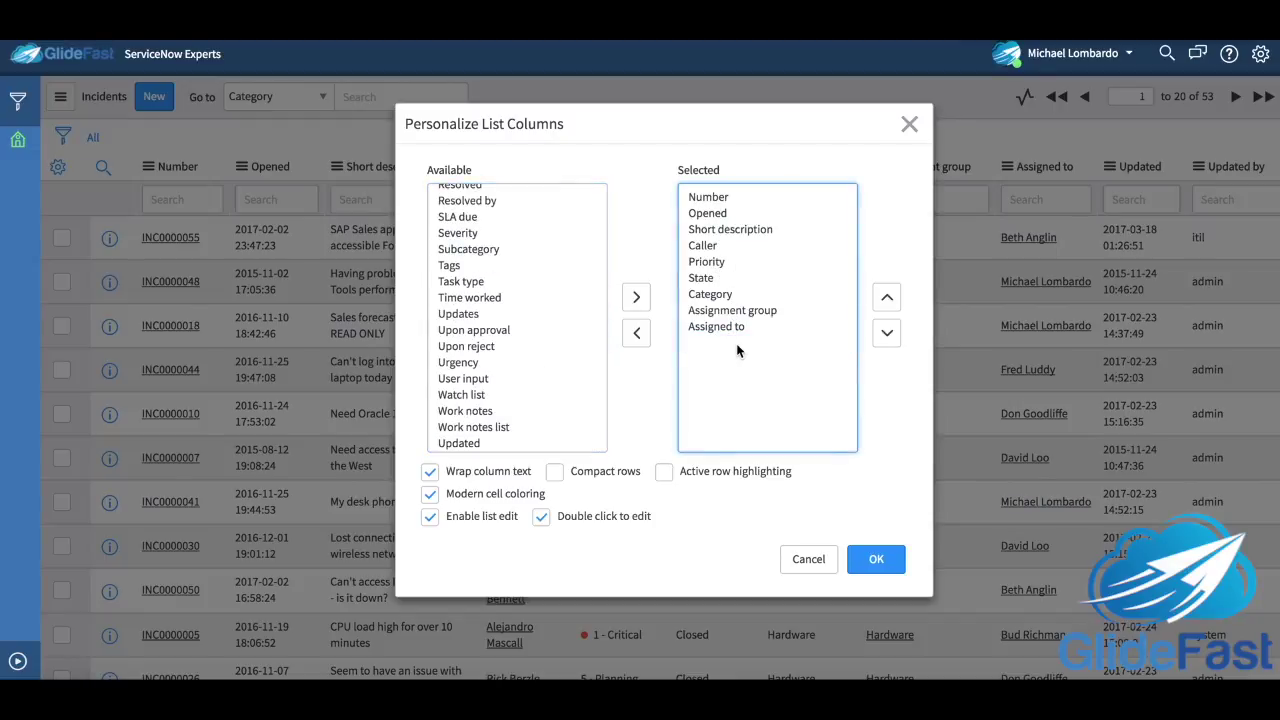
{"action": "scroll", "coordinate": [515, 296], "scroll_direction": "up", "scroll_amount": 10}
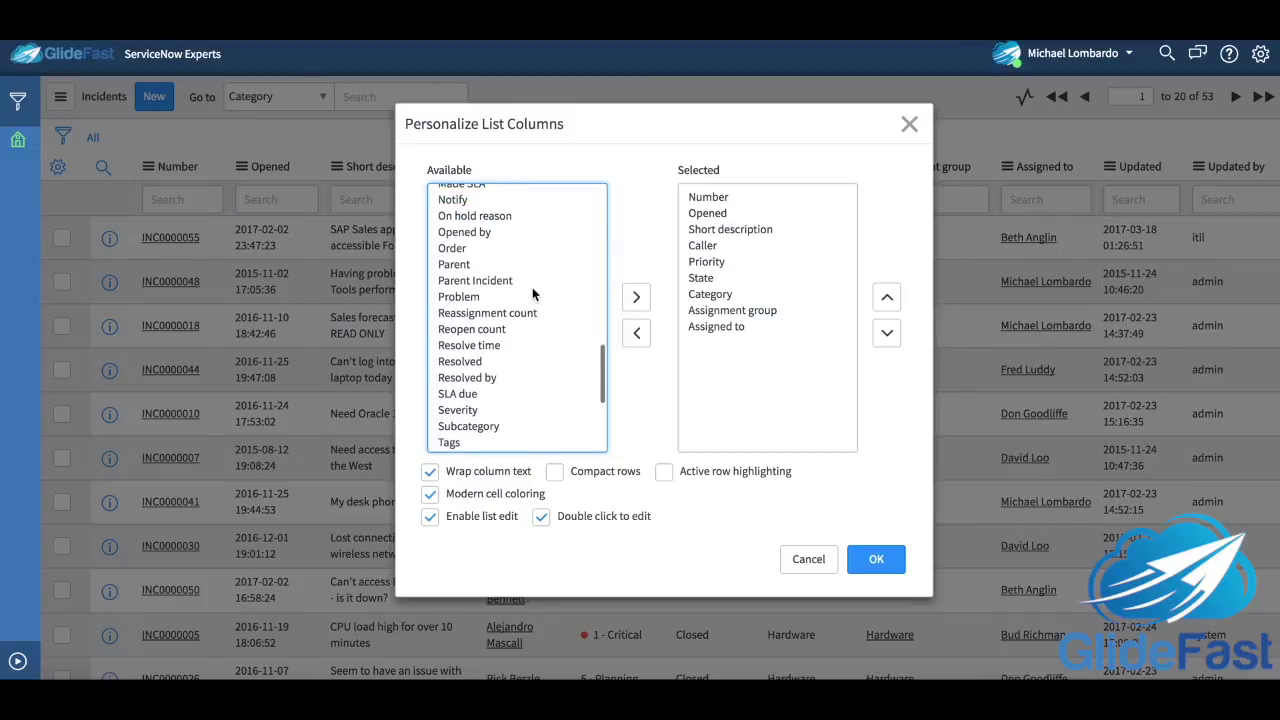
{"action": "scroll", "coordinate": [527, 281], "scroll_direction": "up", "scroll_amount": 3}
- Add Impact and Urgency columns, placed right after Caller, and apply
{"action": "left_click", "coordinate": [527, 281]}
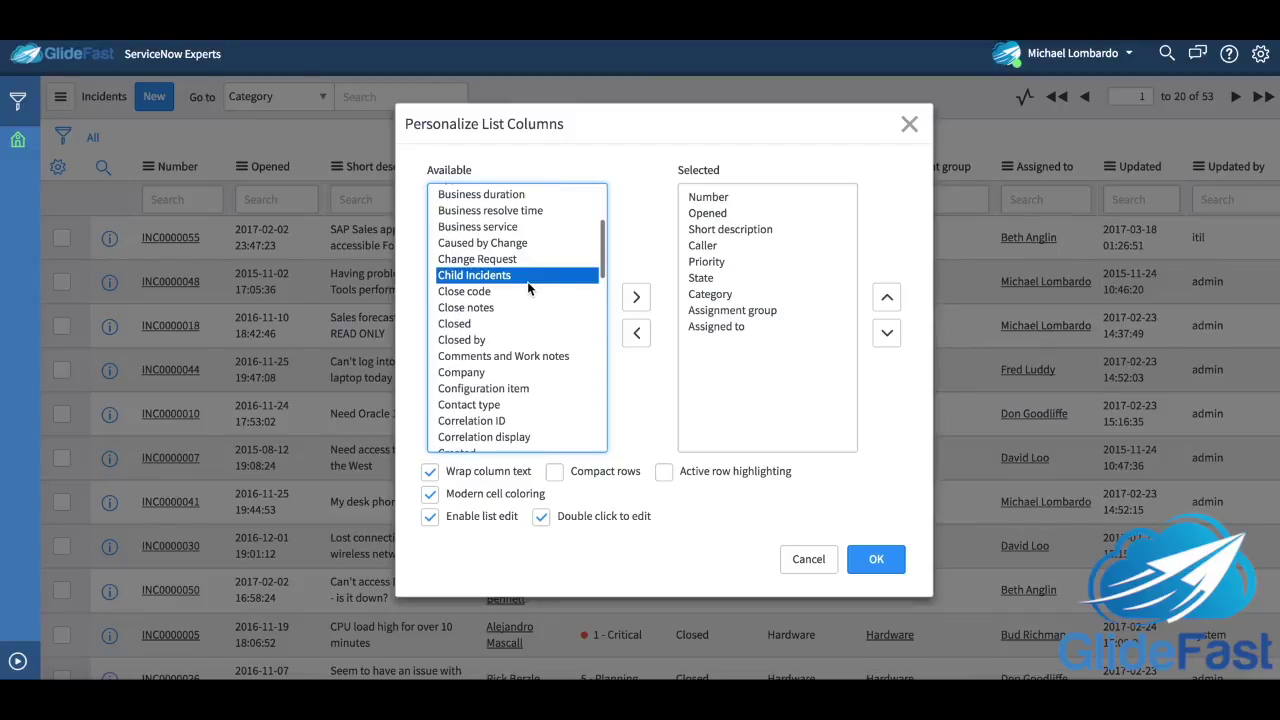
{"action": "key", "text": "i"}
{"action": "left_click", "coordinate": [636, 296]}
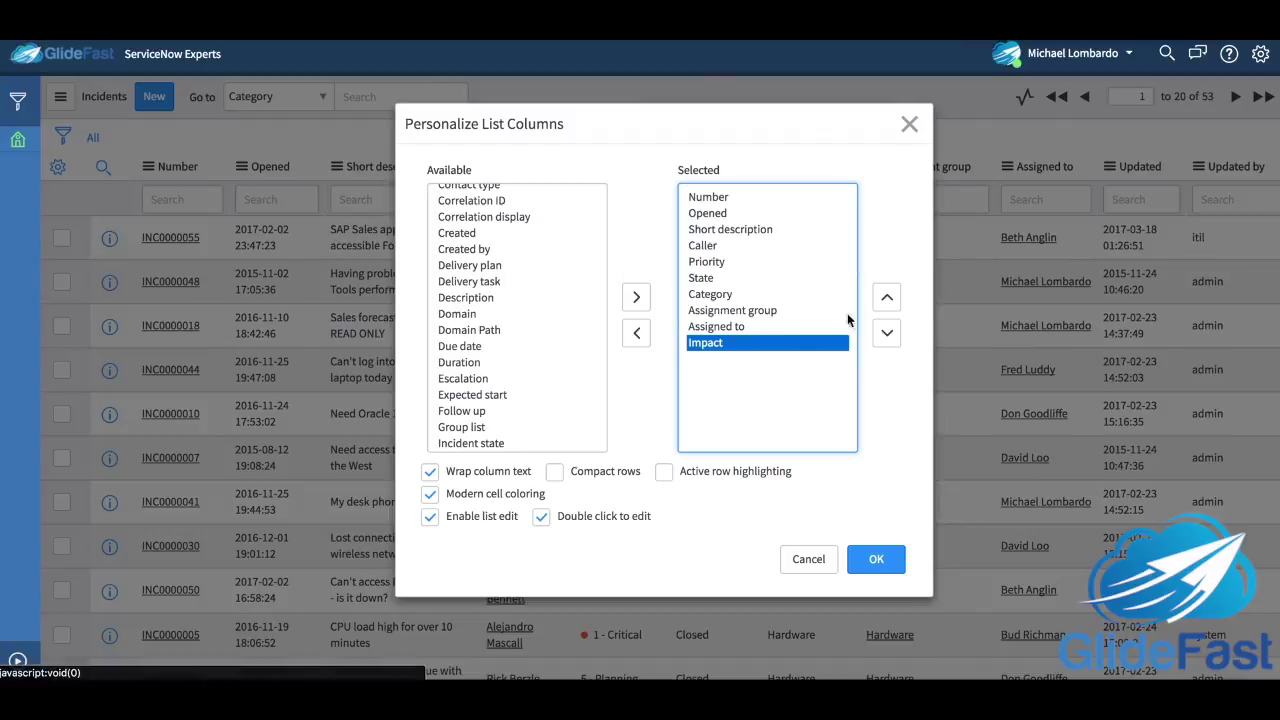
{"action": "left_click", "coordinate": [885, 305]}
{"action": "left_click", "coordinate": [885, 305]}
{"action": "left_click", "coordinate": [885, 305]}
{"action": "left_click", "coordinate": [885, 305]}
{"action": "left_click", "coordinate": [885, 305]}
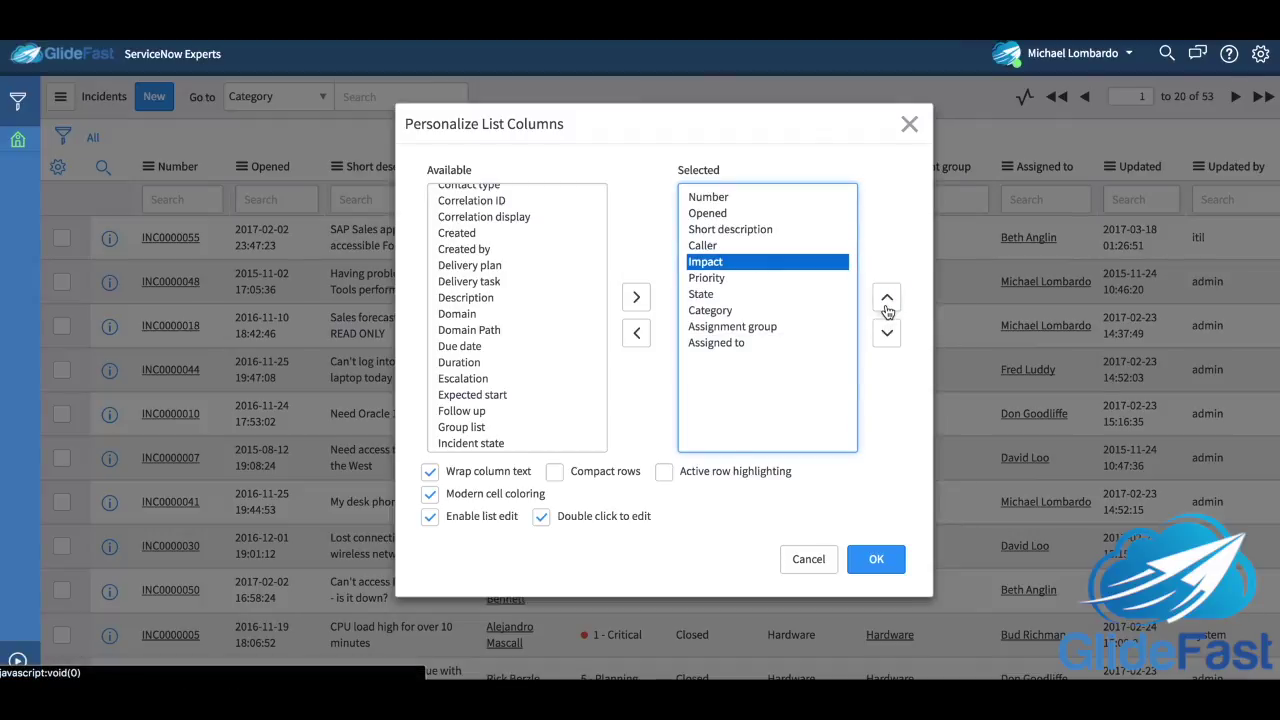
{"action": "left_click", "coordinate": [468, 300]}
{"action": "type", "text": "ur"}
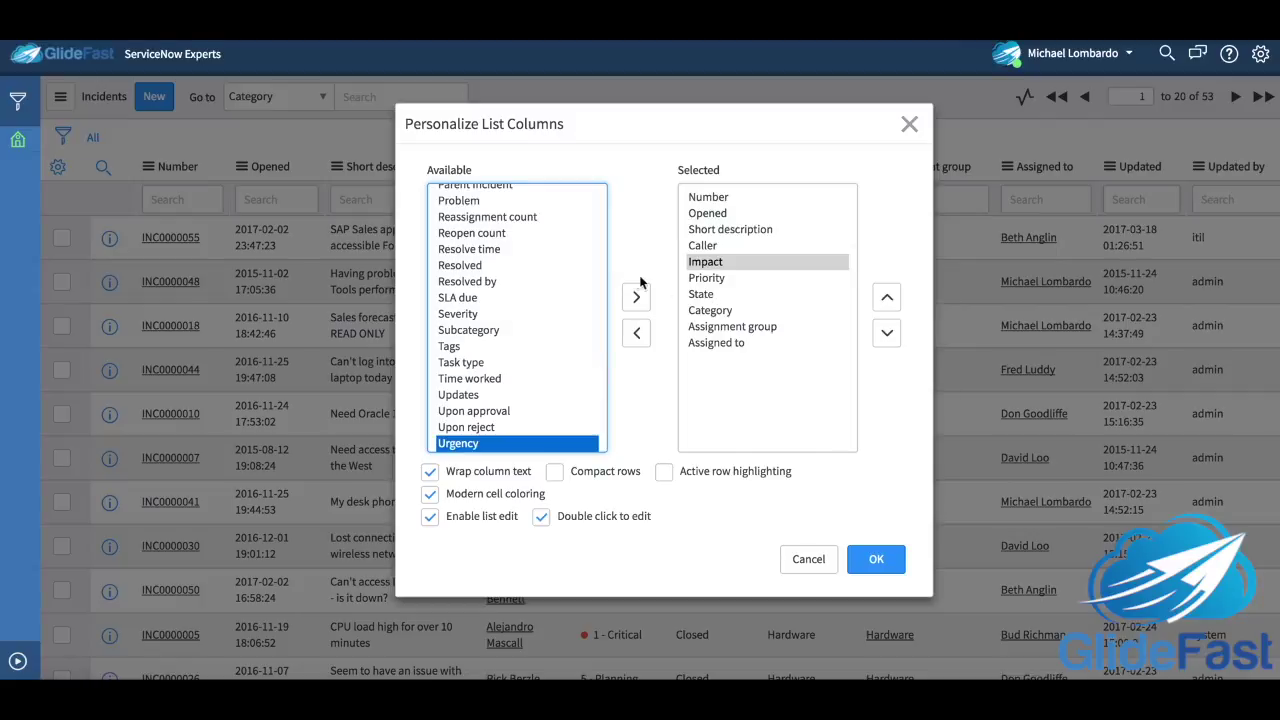
{"action": "left_click", "coordinate": [636, 297]}
{"action": "left_click", "coordinate": [887, 296]}
{"action": "left_click", "coordinate": [887, 296]}
{"action": "left_click", "coordinate": [887, 296]}
{"action": "left_click", "coordinate": [887, 296]}
{"action": "left_click", "coordinate": [887, 296]}
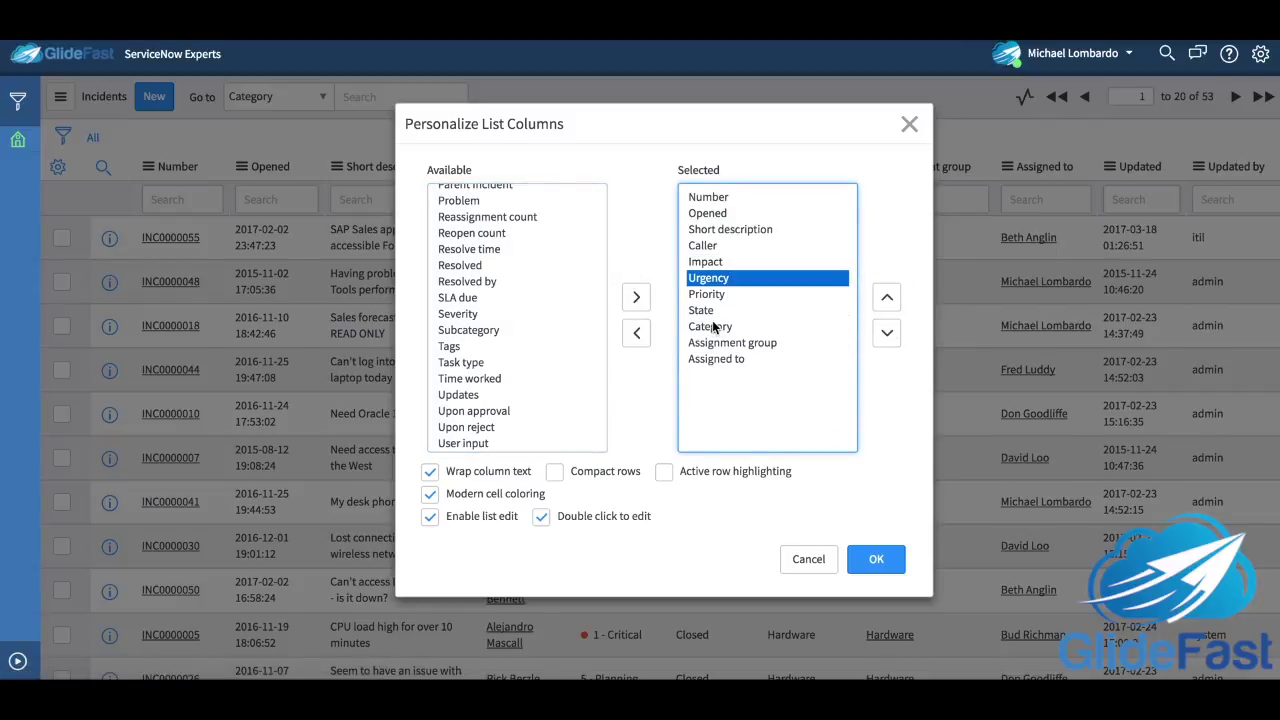
{"action": "left_click", "coordinate": [880, 565]}
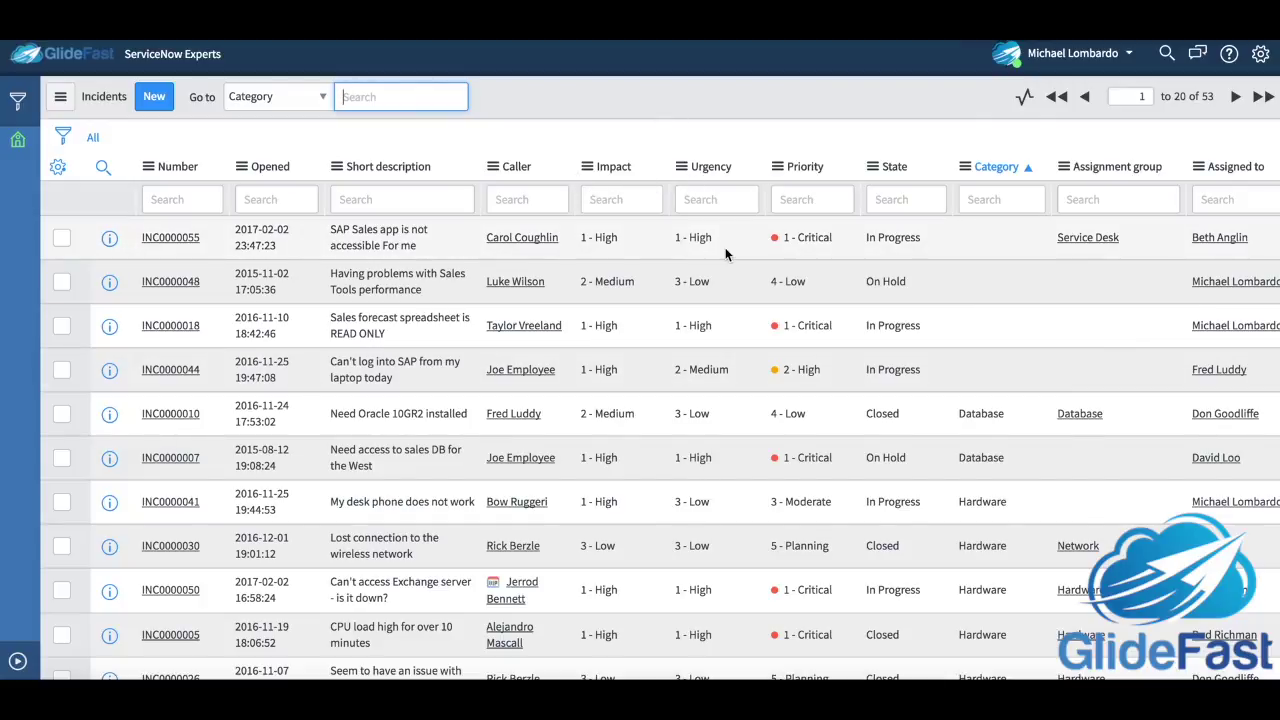
- Reorder the list columns so Caller sits second, directly after Number
{"action": "left_click", "coordinate": [58, 168]}
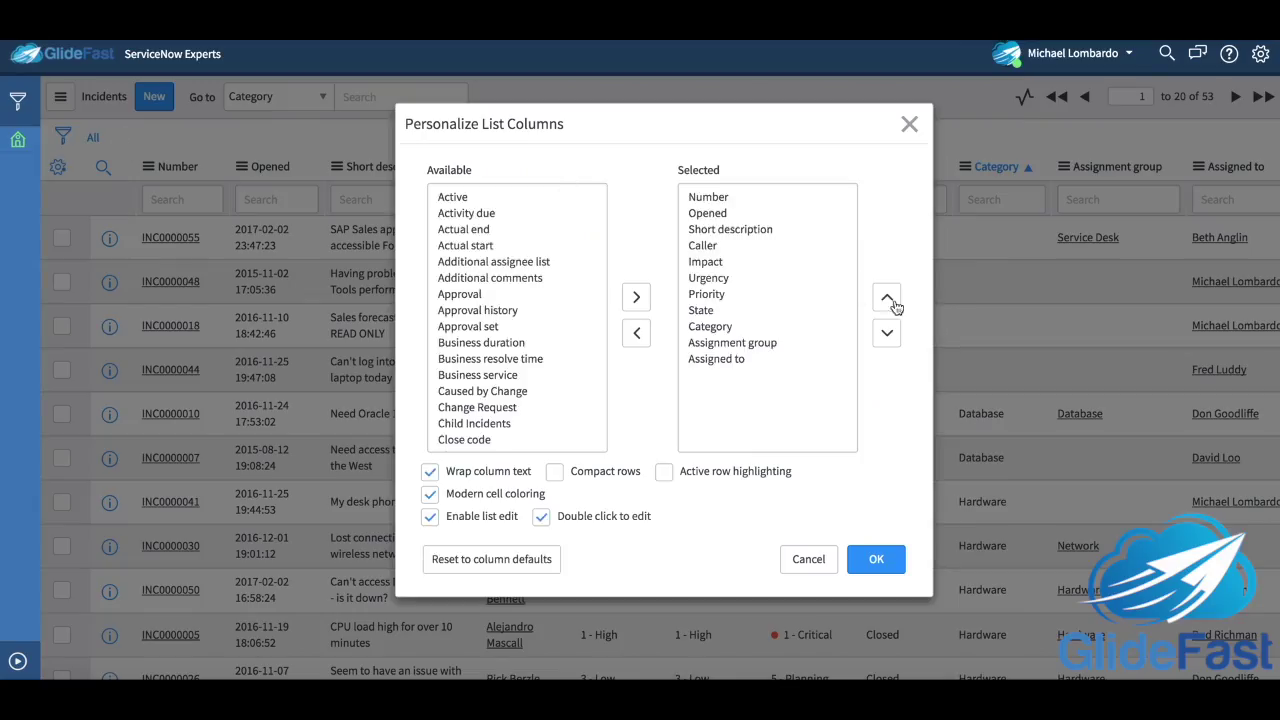
{"action": "left_click", "coordinate": [747, 228]}
{"action": "left_click", "coordinate": [730, 246]}
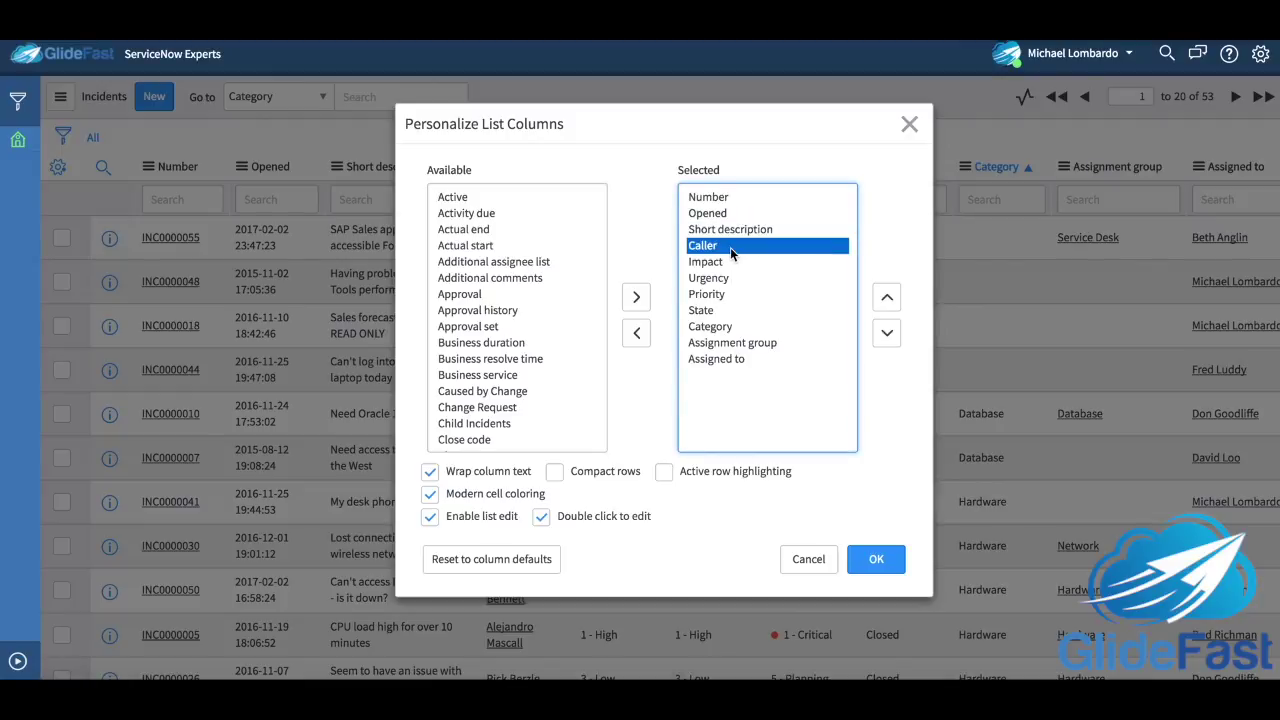
{"action": "left_click", "coordinate": [886, 297]}
{"action": "left_click", "coordinate": [886, 297]}
{"action": "left_click", "coordinate": [886, 297]}
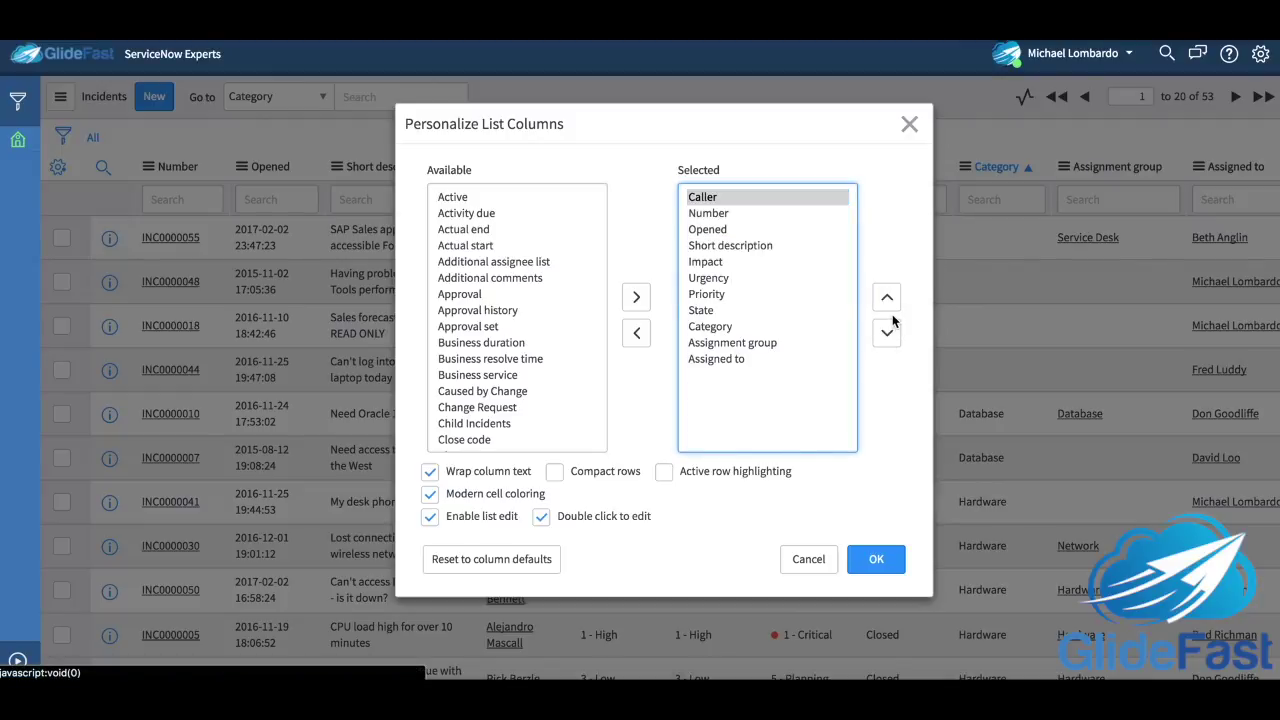
{"action": "left_click", "coordinate": [887, 335]}
{"action": "left_click", "coordinate": [884, 561]}
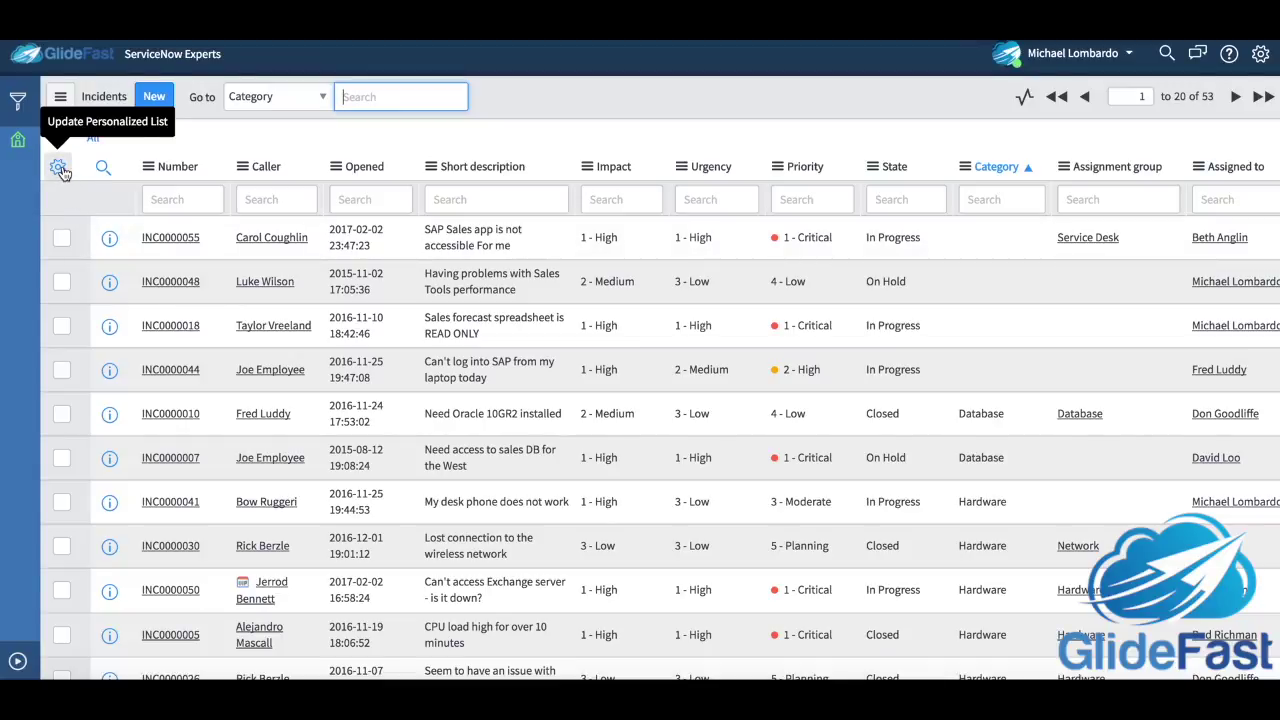
- Use Reset to column defaults in Personalize List Columns to restore the standard columns
{"action": "left_click", "coordinate": [60, 170]}
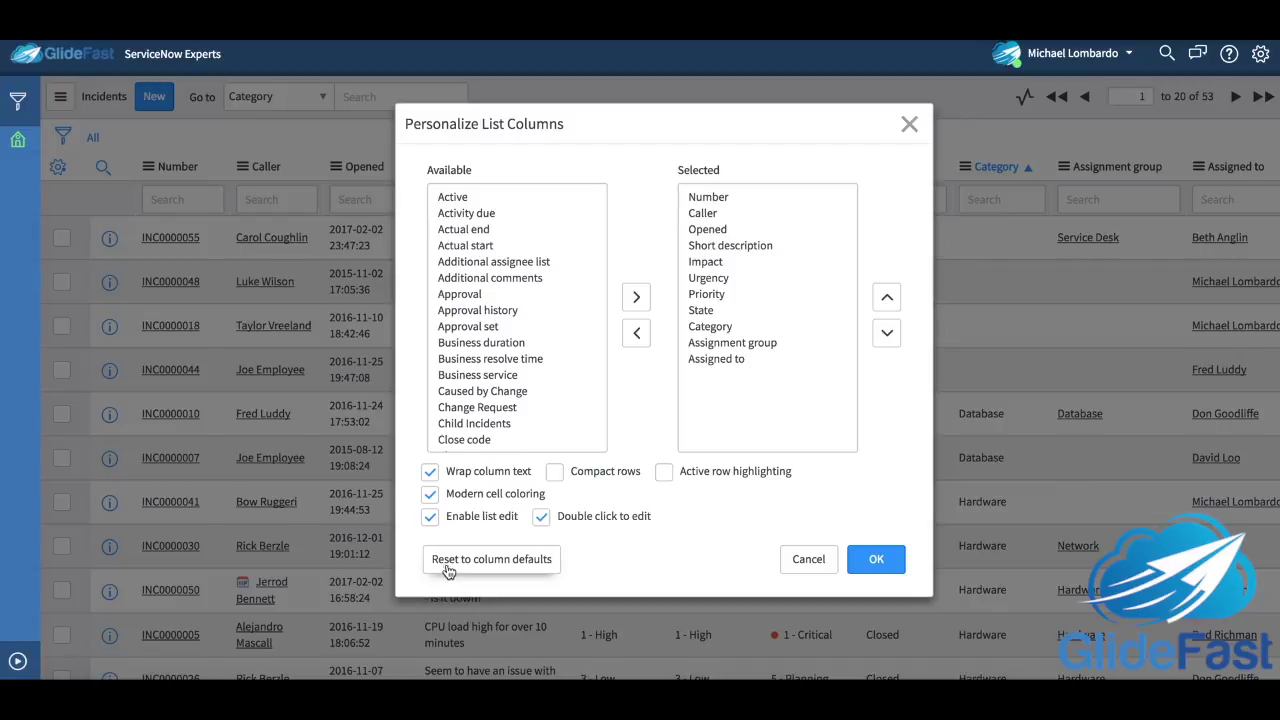
{"action": "left_click", "coordinate": [486, 567]}
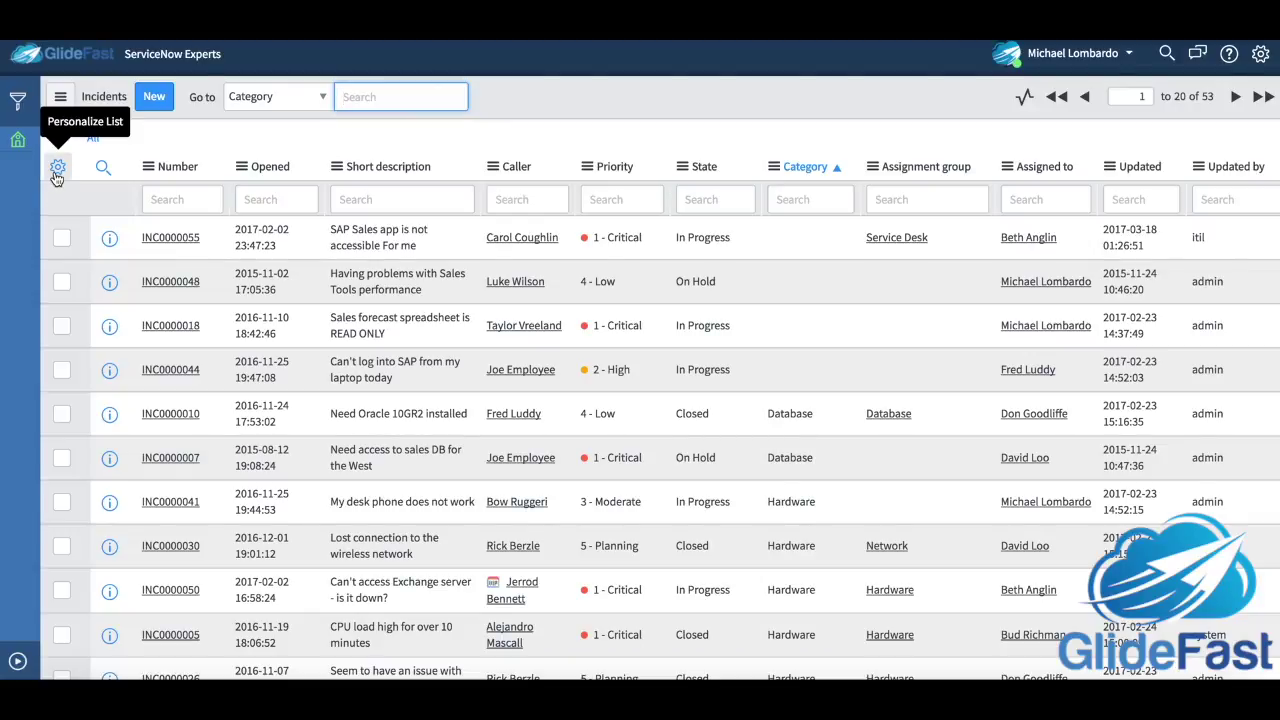
- Filter the incidents to Service Desk and 1 - Critical, excluding Closed, leaving 3 records
{"action": "right_click", "coordinate": [912, 246]}
{"action": "left_click", "coordinate": [943, 251]}
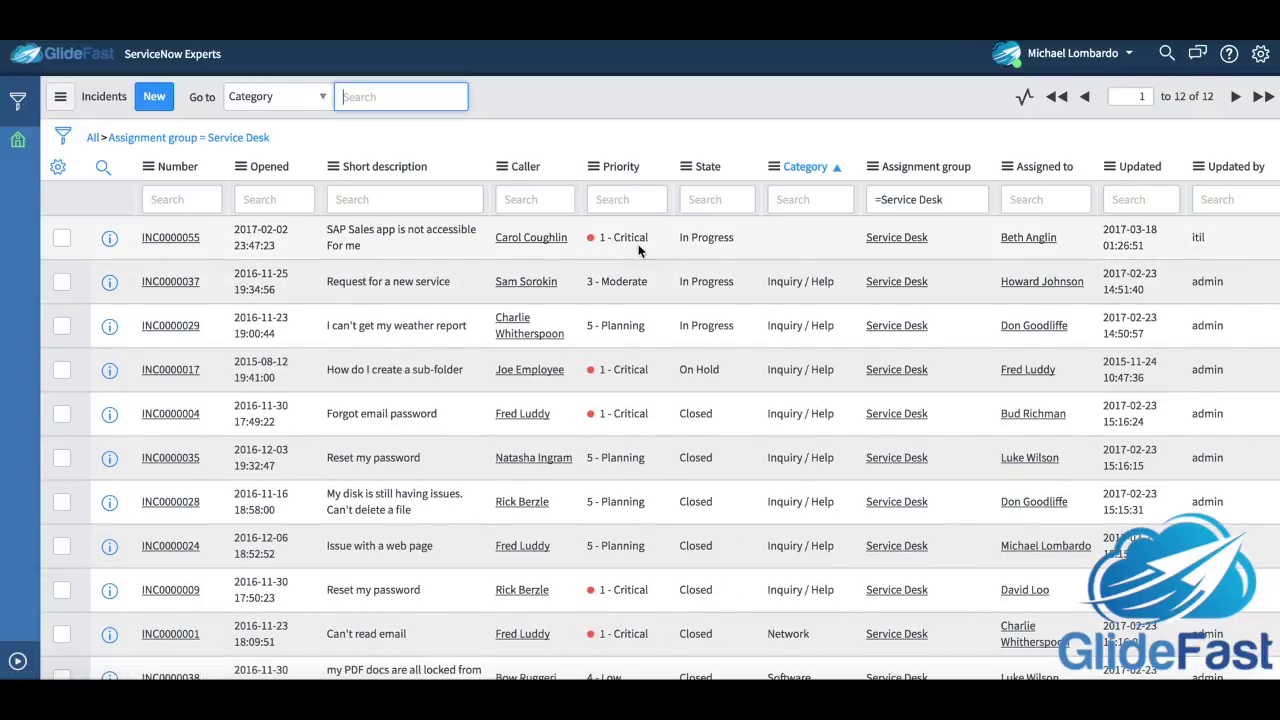
{"action": "right_click", "coordinate": [641, 237]}
{"action": "left_click", "coordinate": [664, 246]}
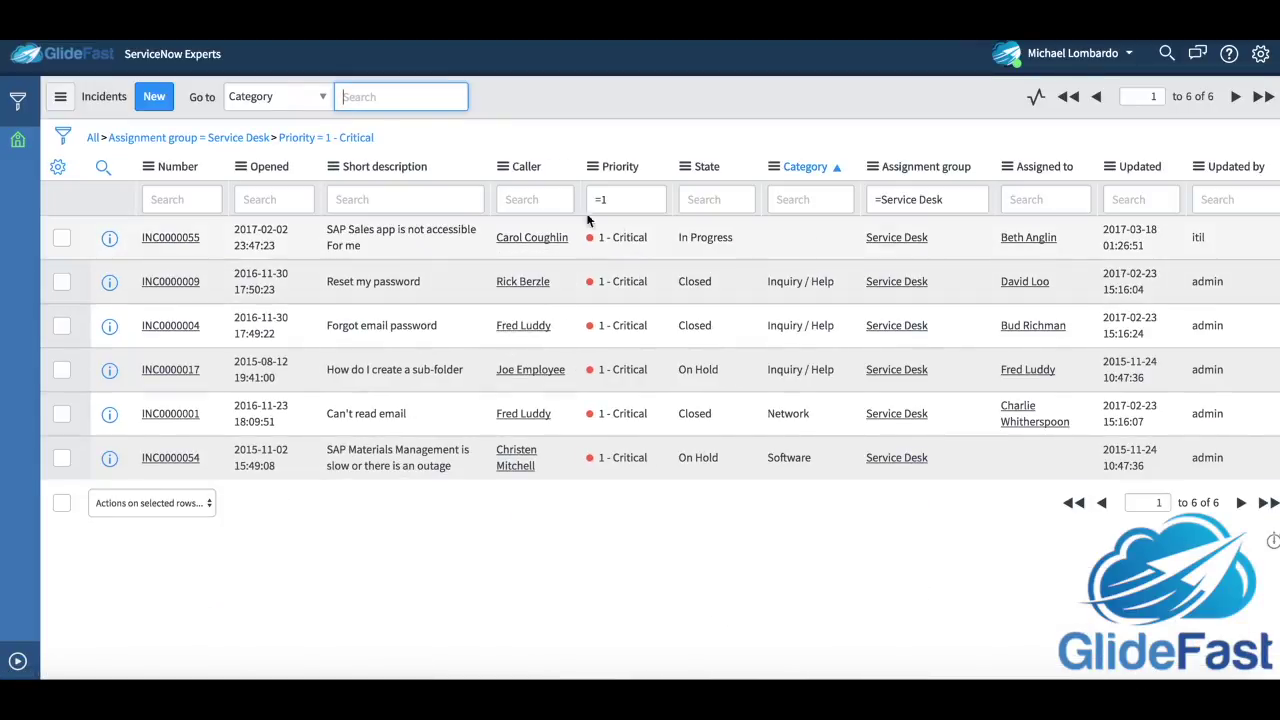
{"action": "right_click", "coordinate": [697, 281]}
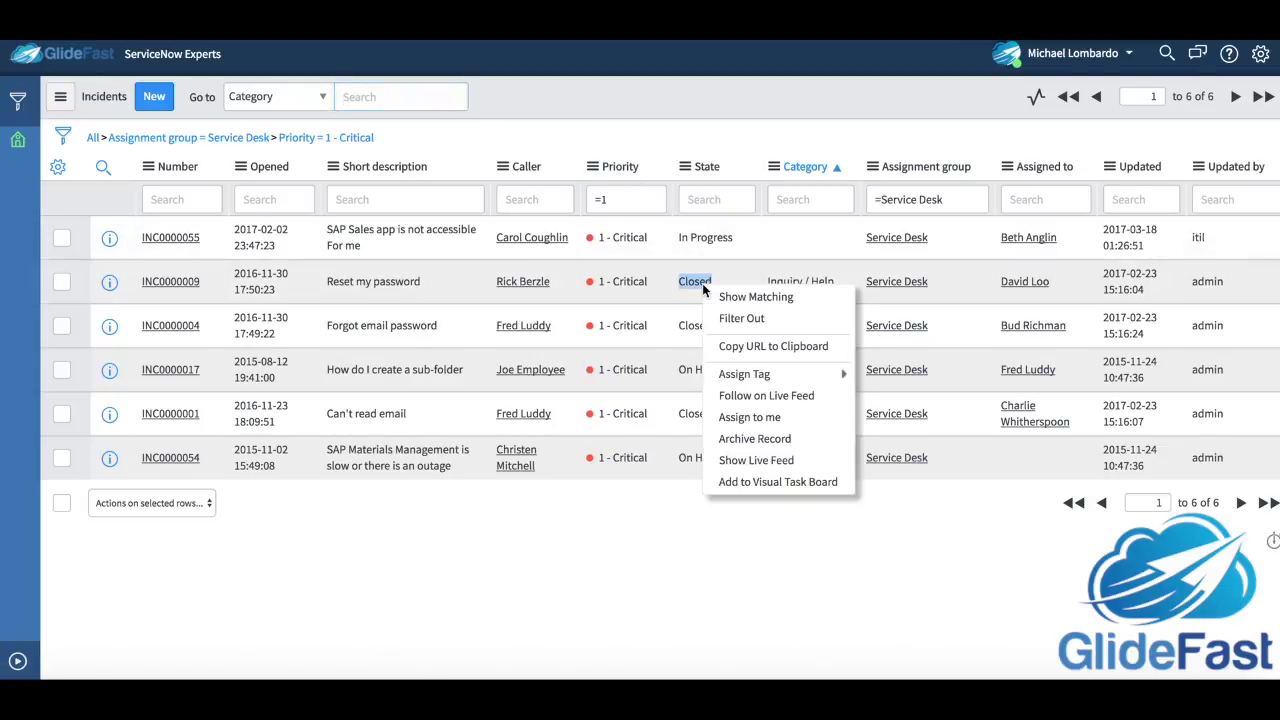
{"action": "left_click", "coordinate": [740, 318]}
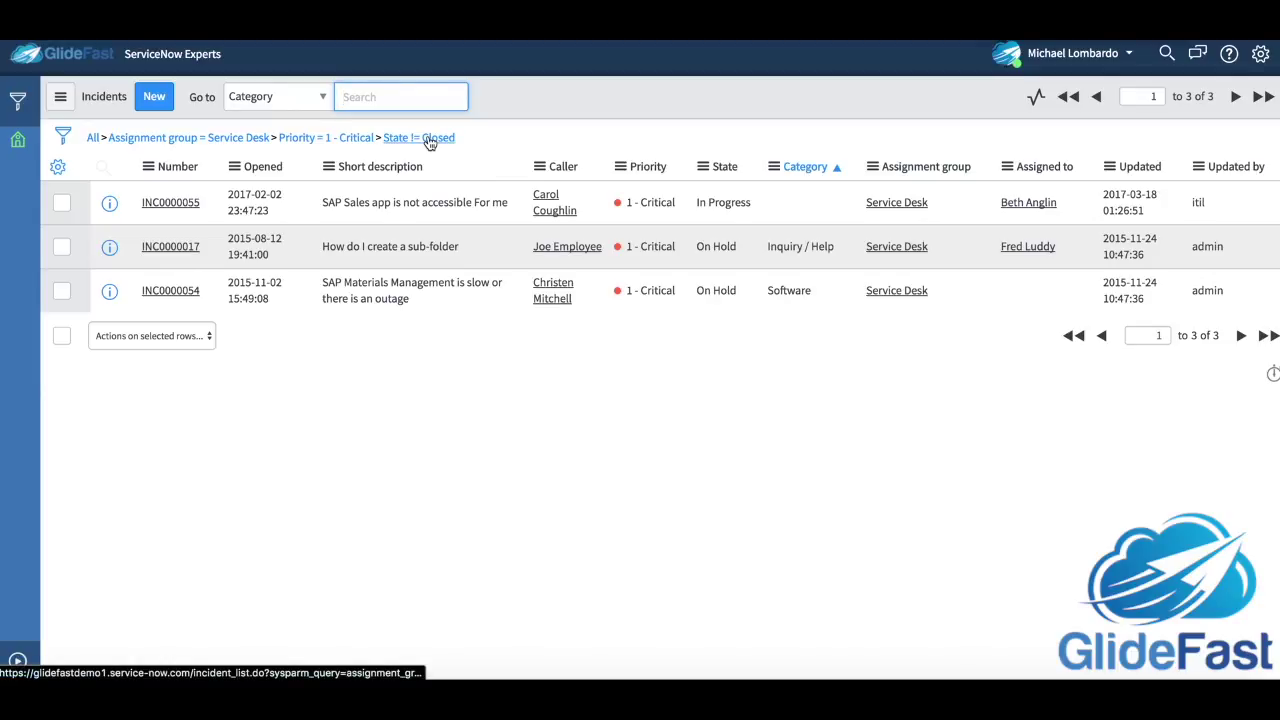
{"action": "left_click_drag", "start_coordinate": [430, 141], "coordinate": [435, 143]}
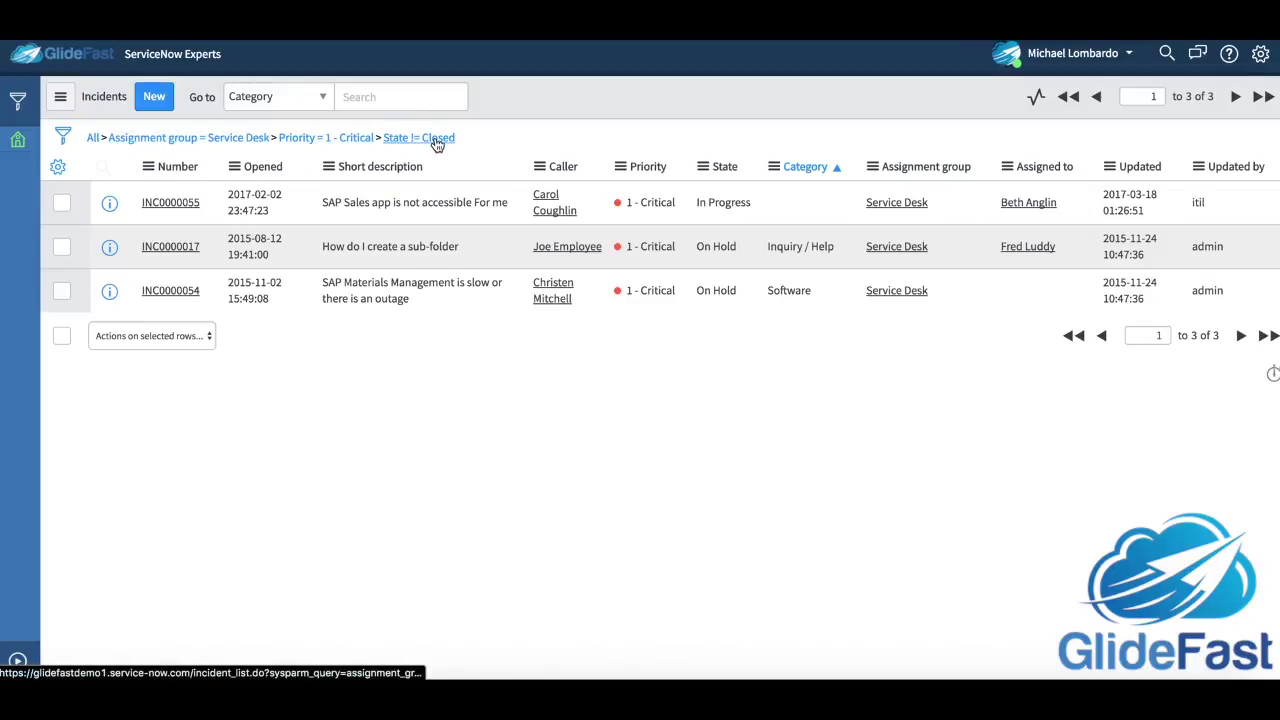
- Drag the filter breadcrumb into the navigator to save the filtered list as a favourite
{"action": "left_click_drag", "start_coordinate": [436, 145], "coordinate": [50, 200]}
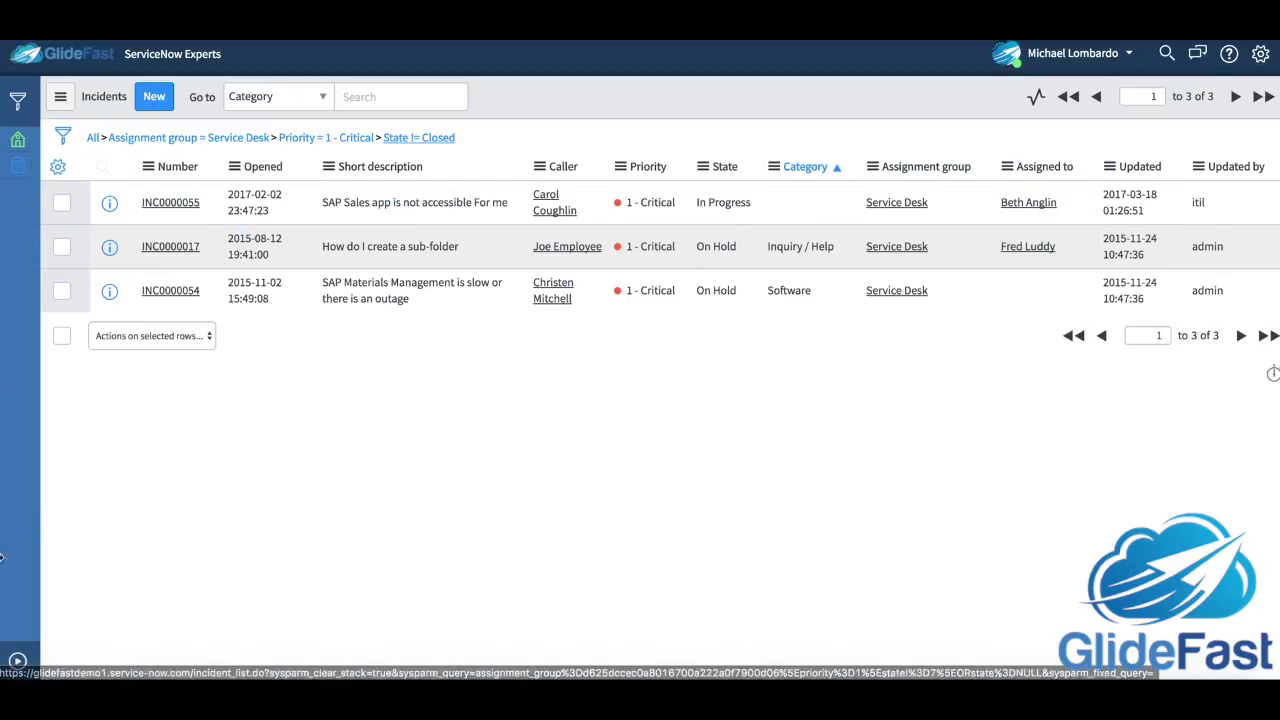
{"action": "left_click", "coordinate": [19, 668]}
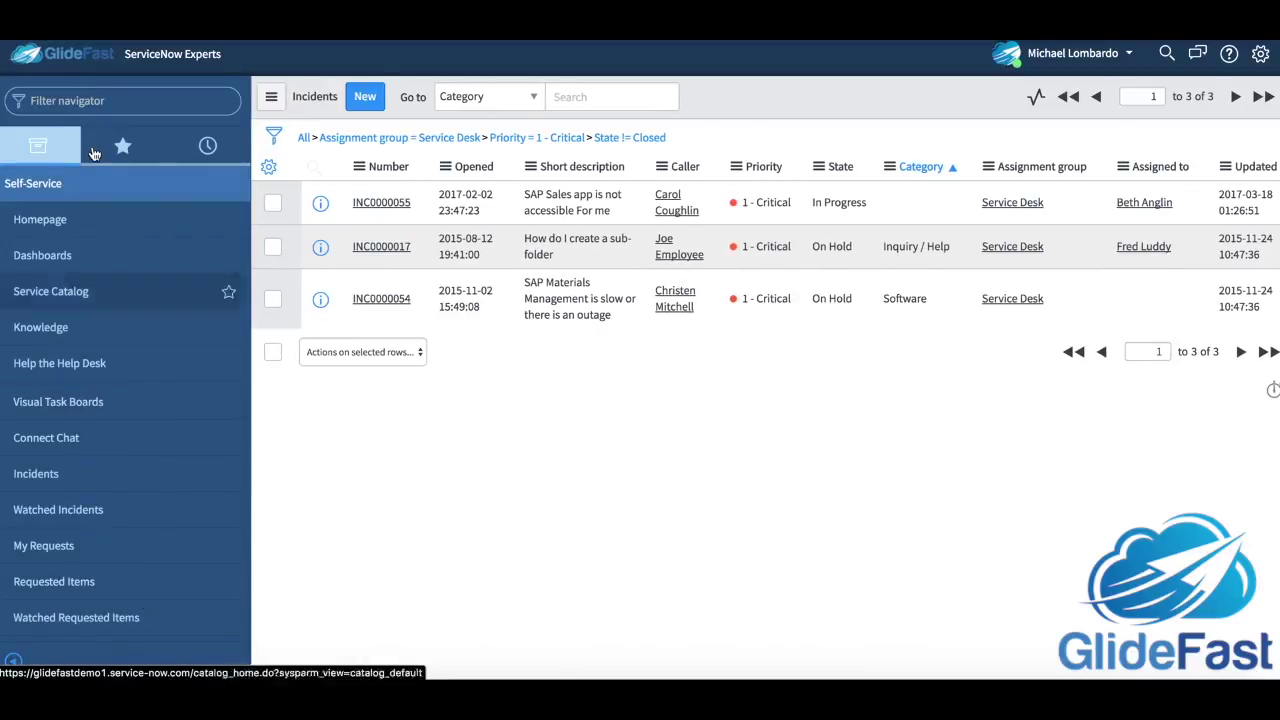
{"action": "left_click", "coordinate": [122, 148]}
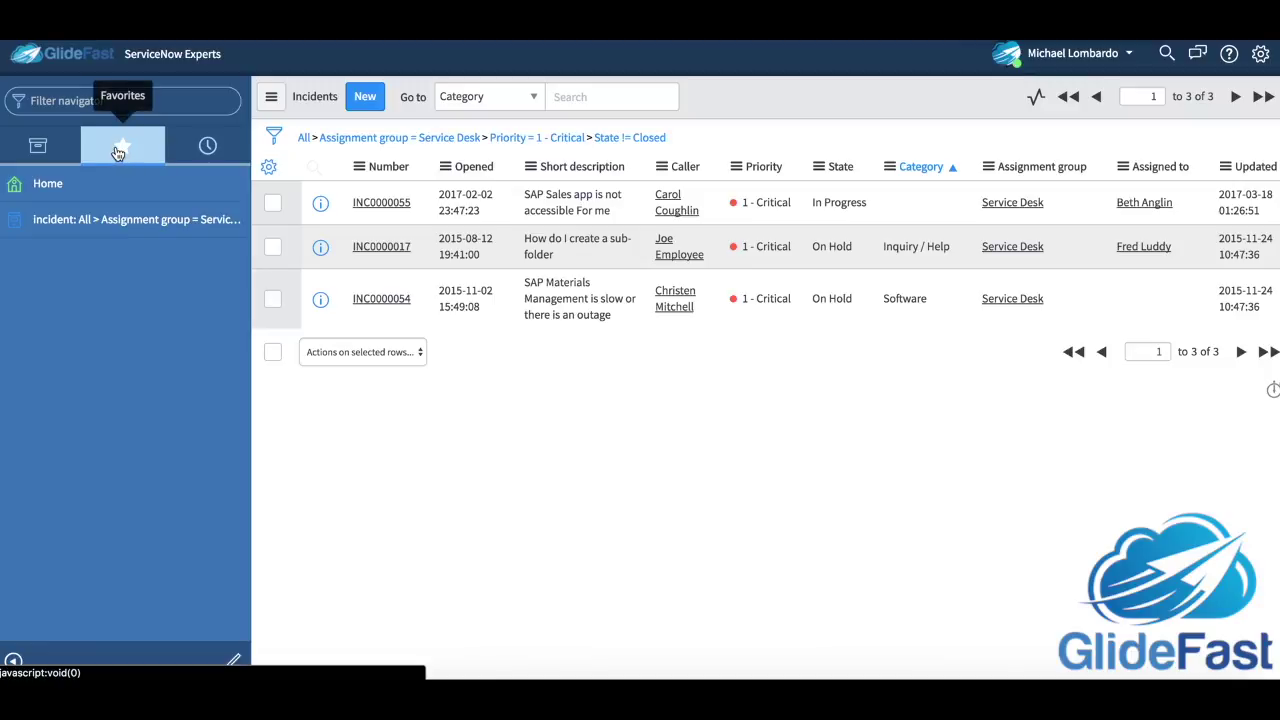
{"action": "left_click", "coordinate": [60, 150]}
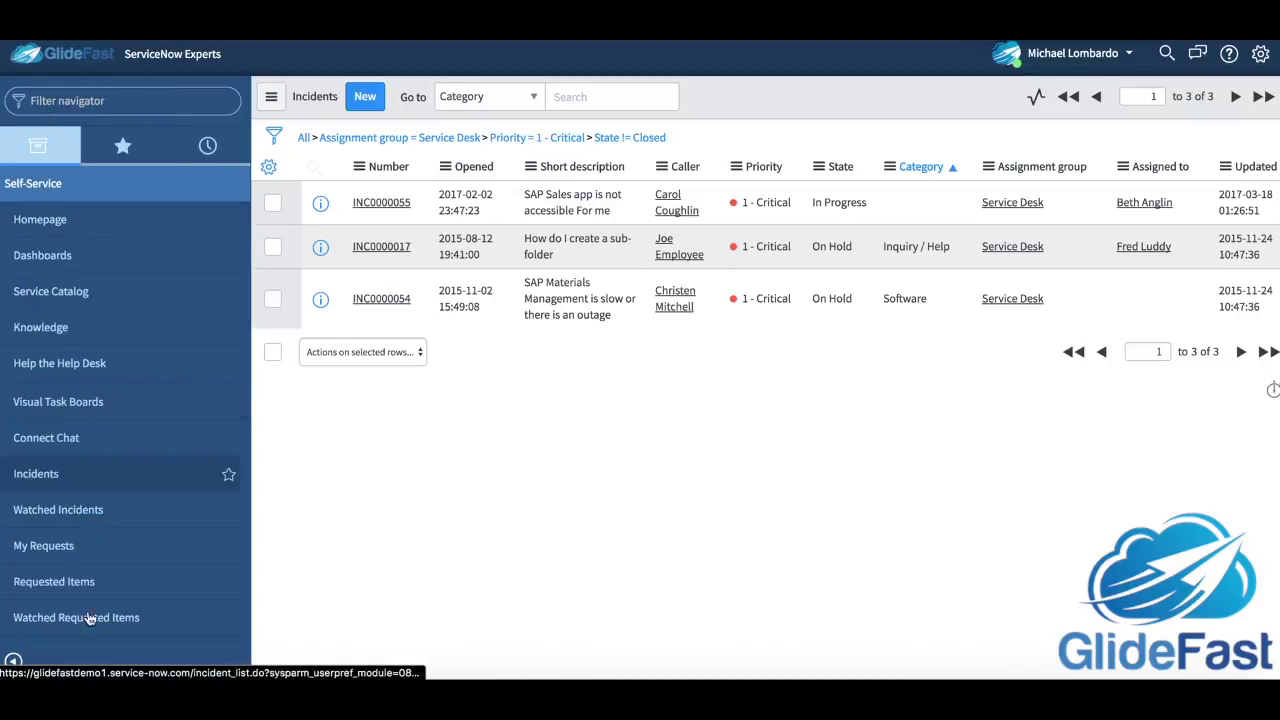
{"action": "left_click", "coordinate": [12, 663]}
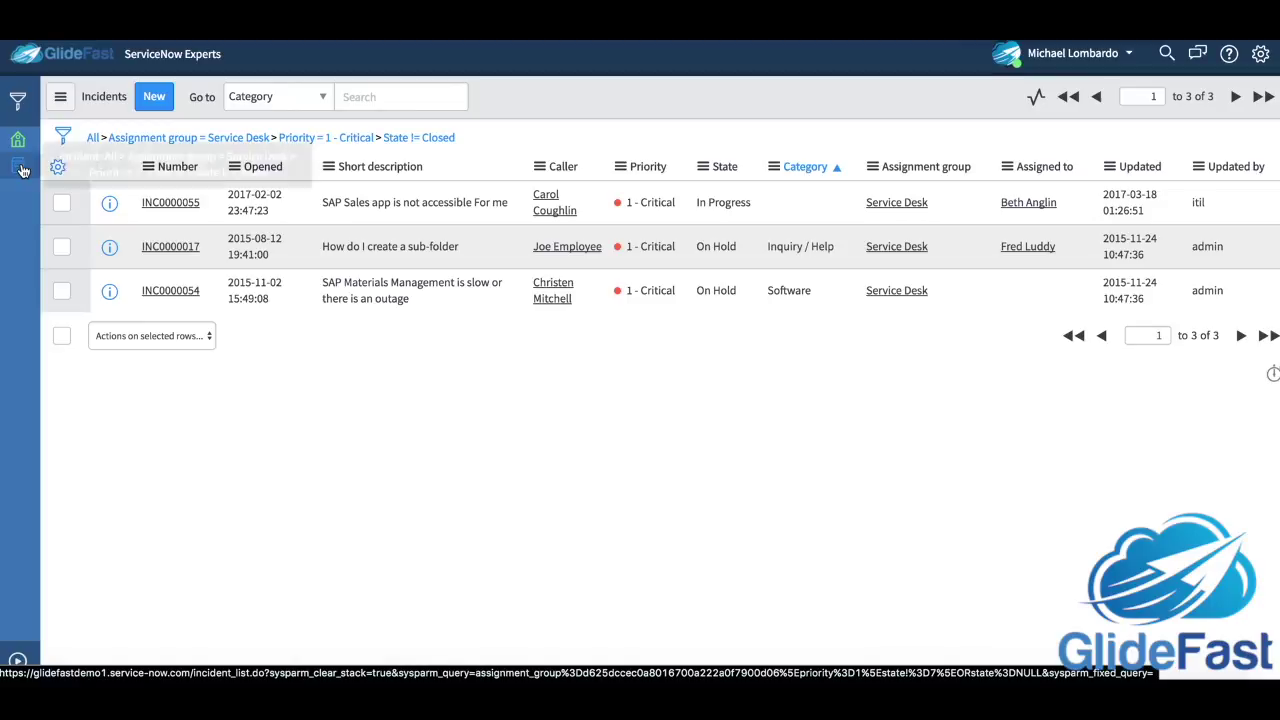
- Go to the Homepage, then reopen the critical incident list from Favorites
{"action": "left_click", "coordinate": [20, 134]}
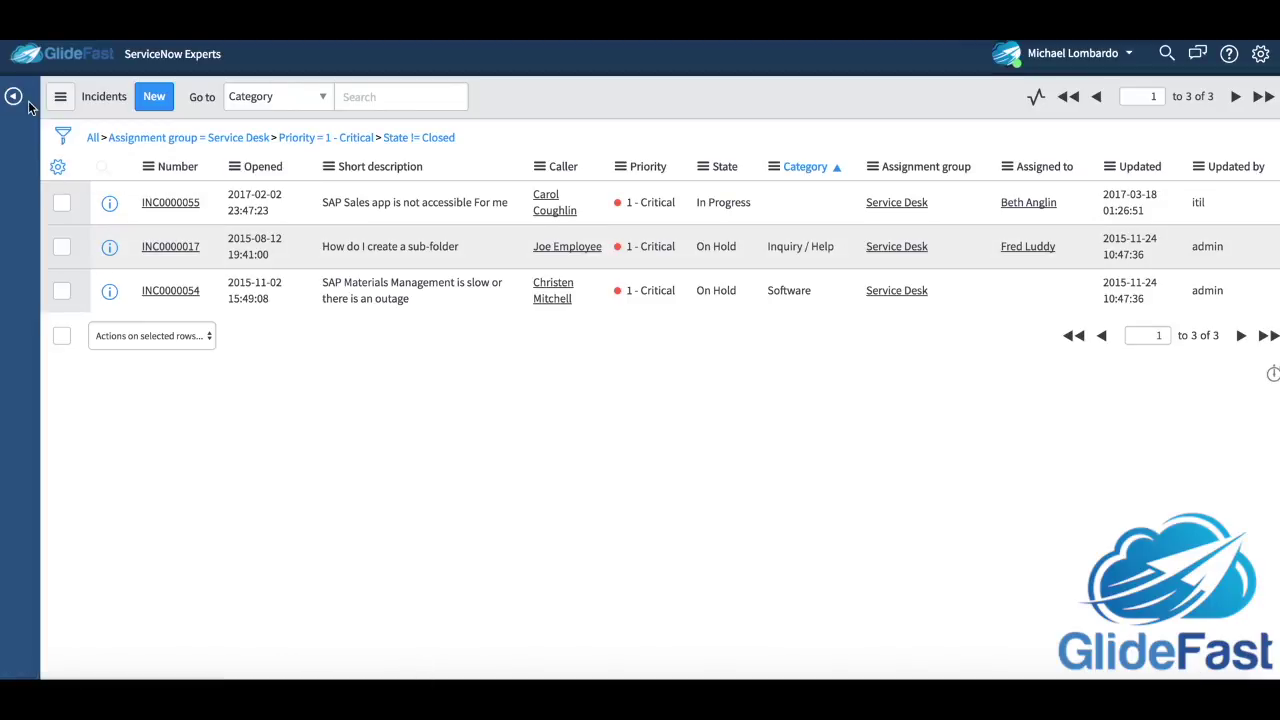
{"action": "left_click", "coordinate": [82, 220]}
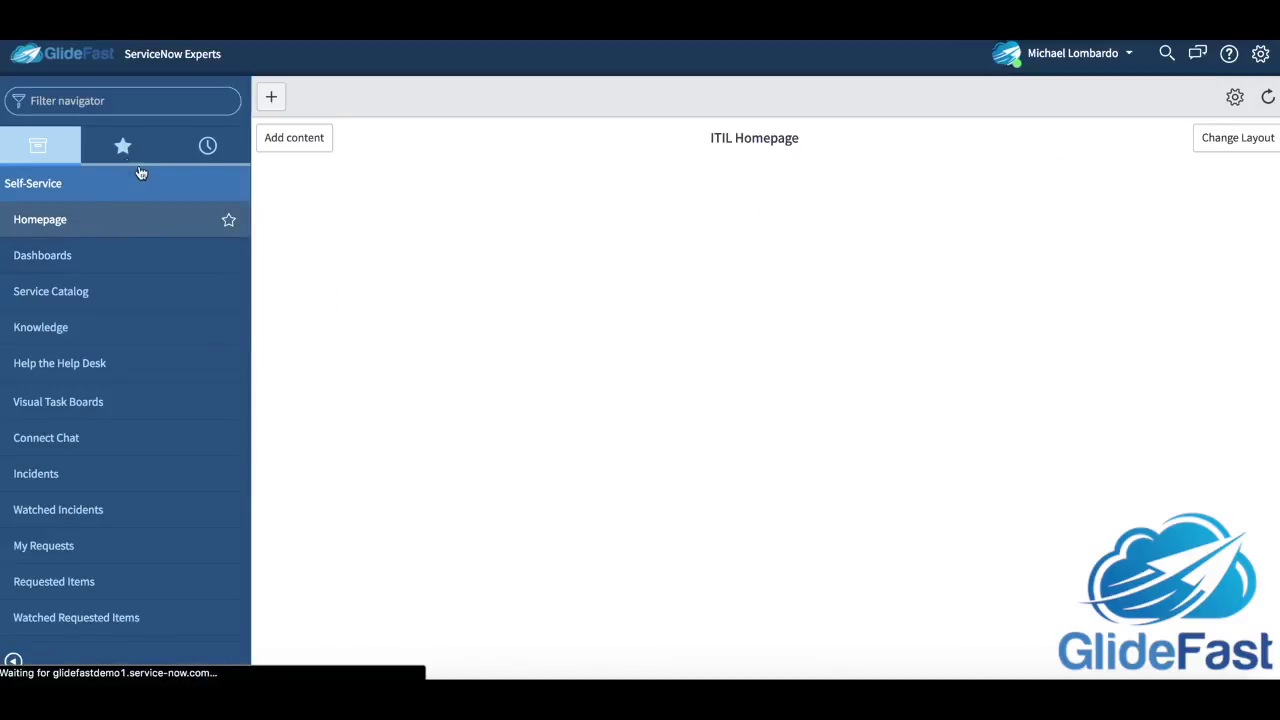
{"action": "left_click", "coordinate": [118, 147]}
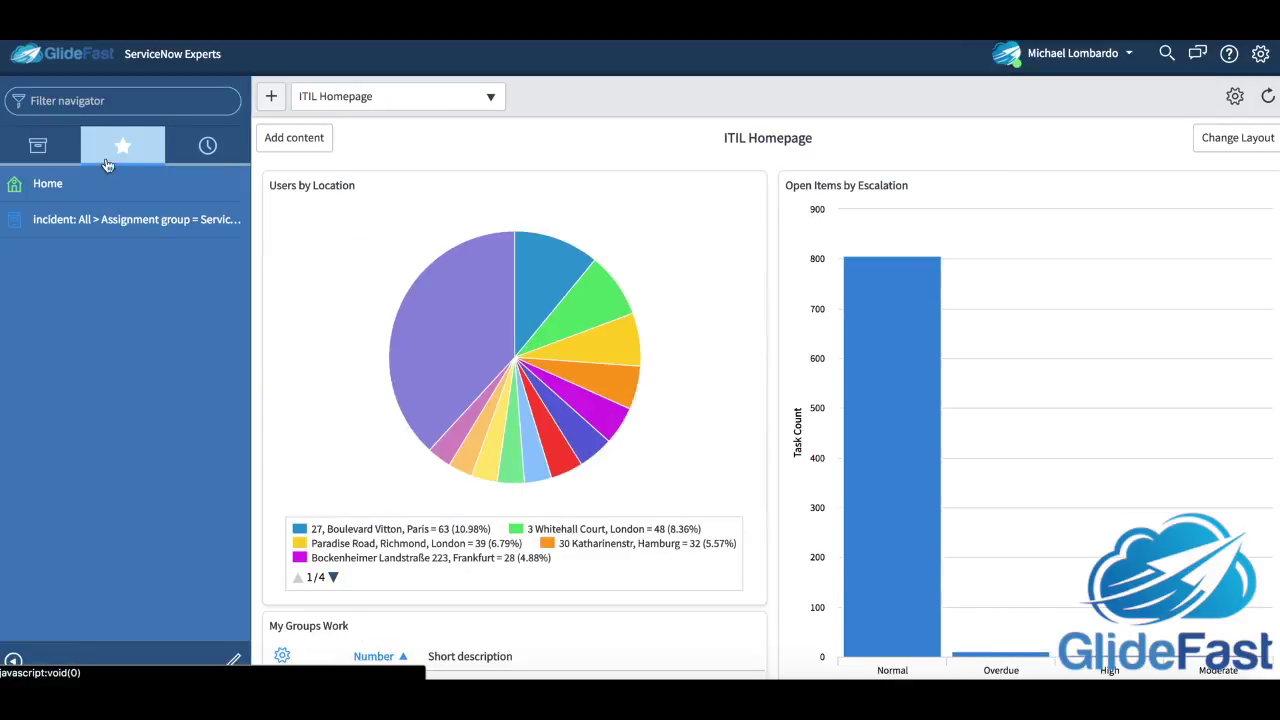
{"action": "left_click", "coordinate": [68, 222]}
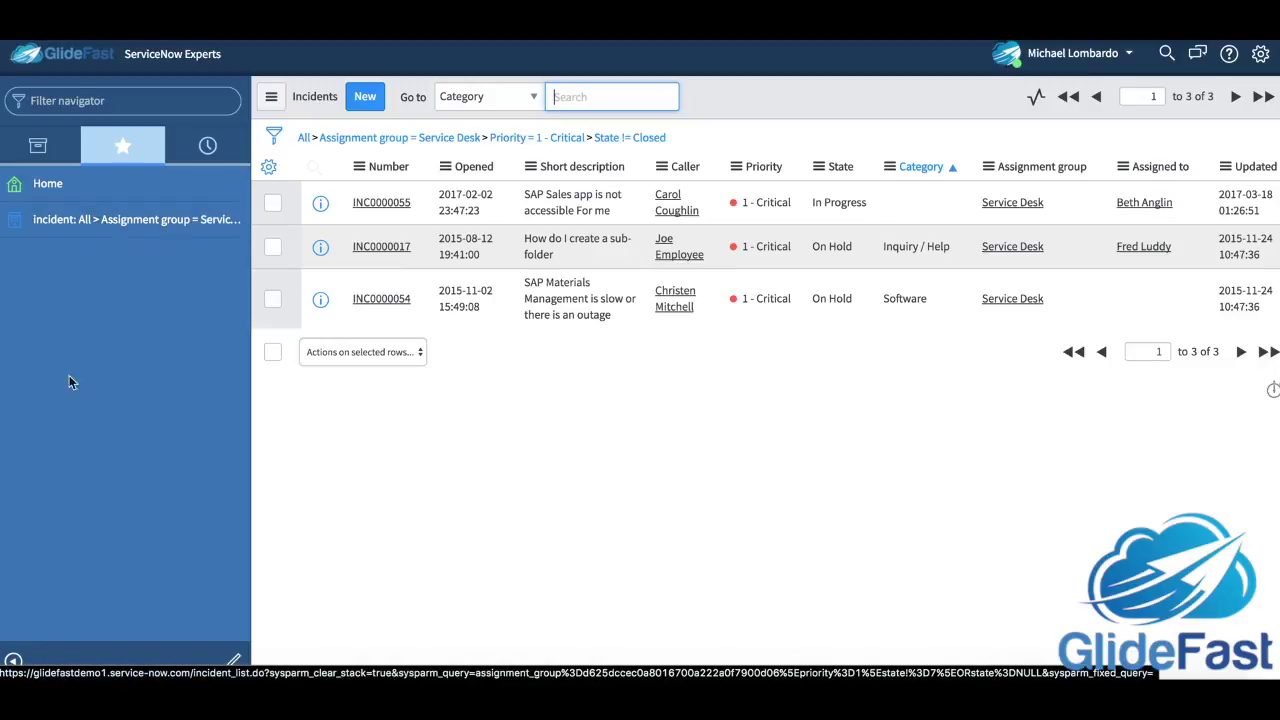
- Edit the favourite's name to 'High Priority Incidents assigned to SD' and give it a green power icon
{"action": "left_click", "coordinate": [218, 665]}
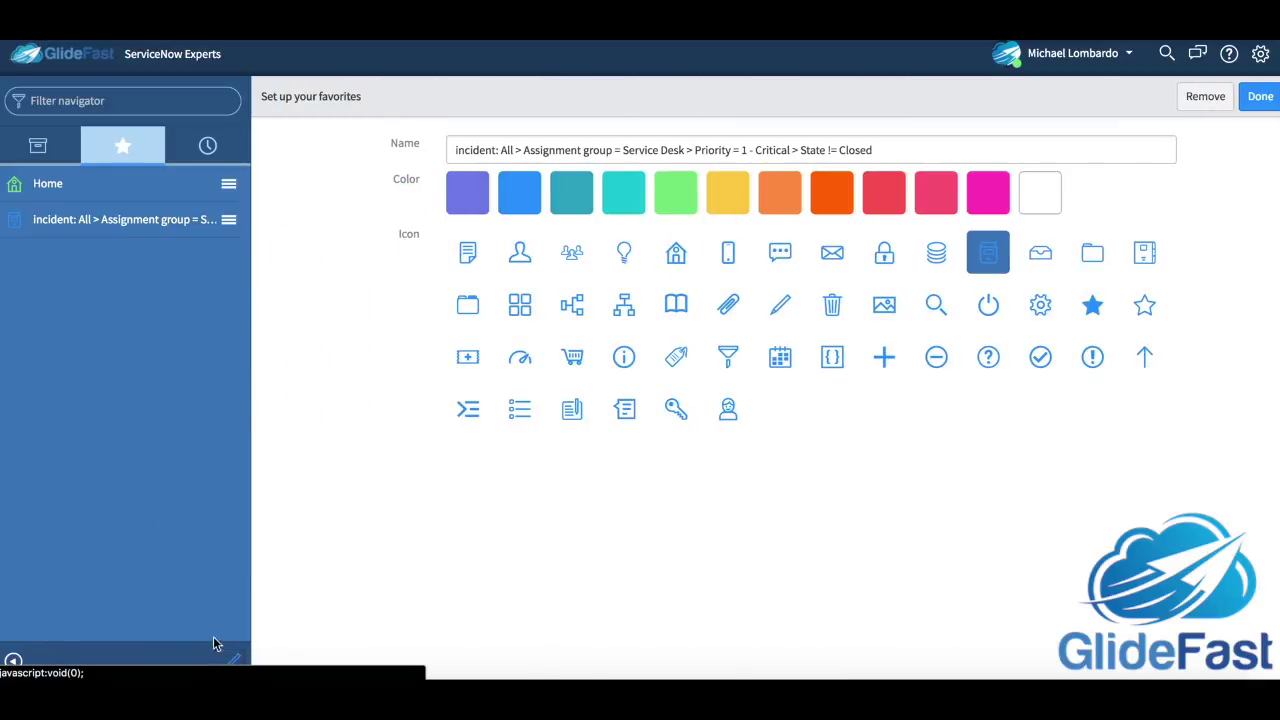
{"action": "left_click_drag", "start_coordinate": [890, 150], "coordinate": [469, 117]}
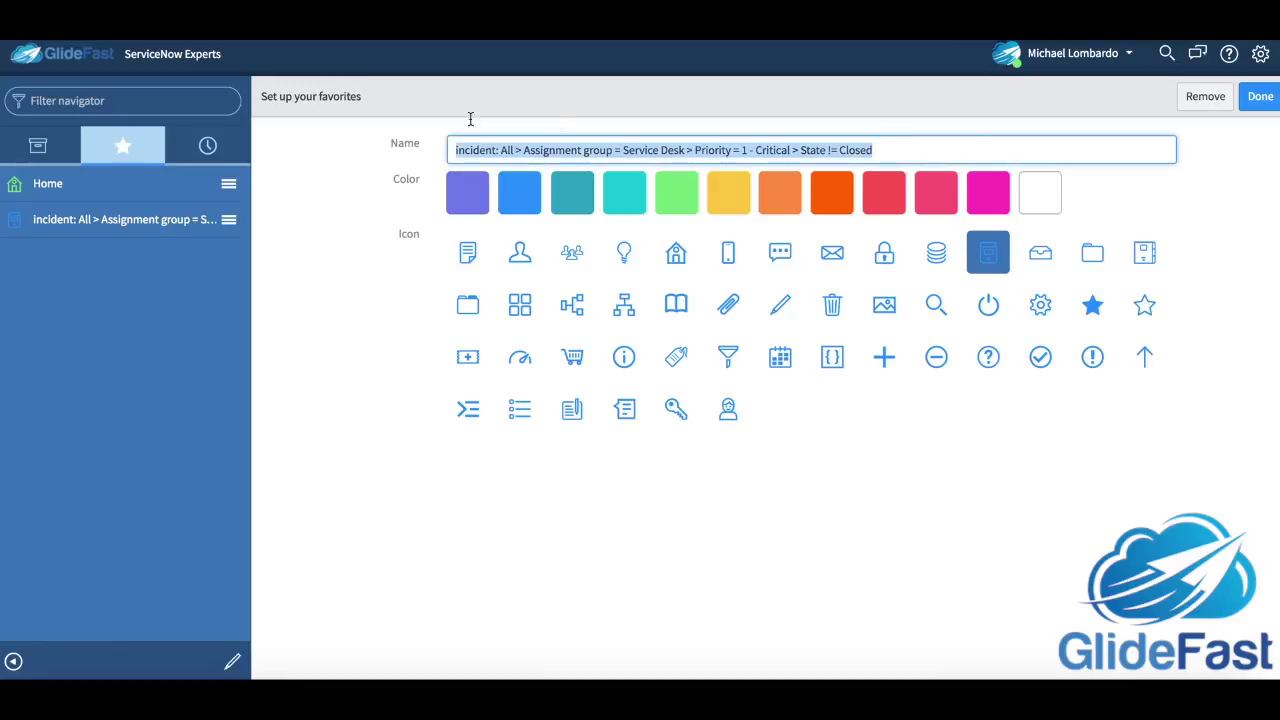
{"action": "type", "text": "High"}
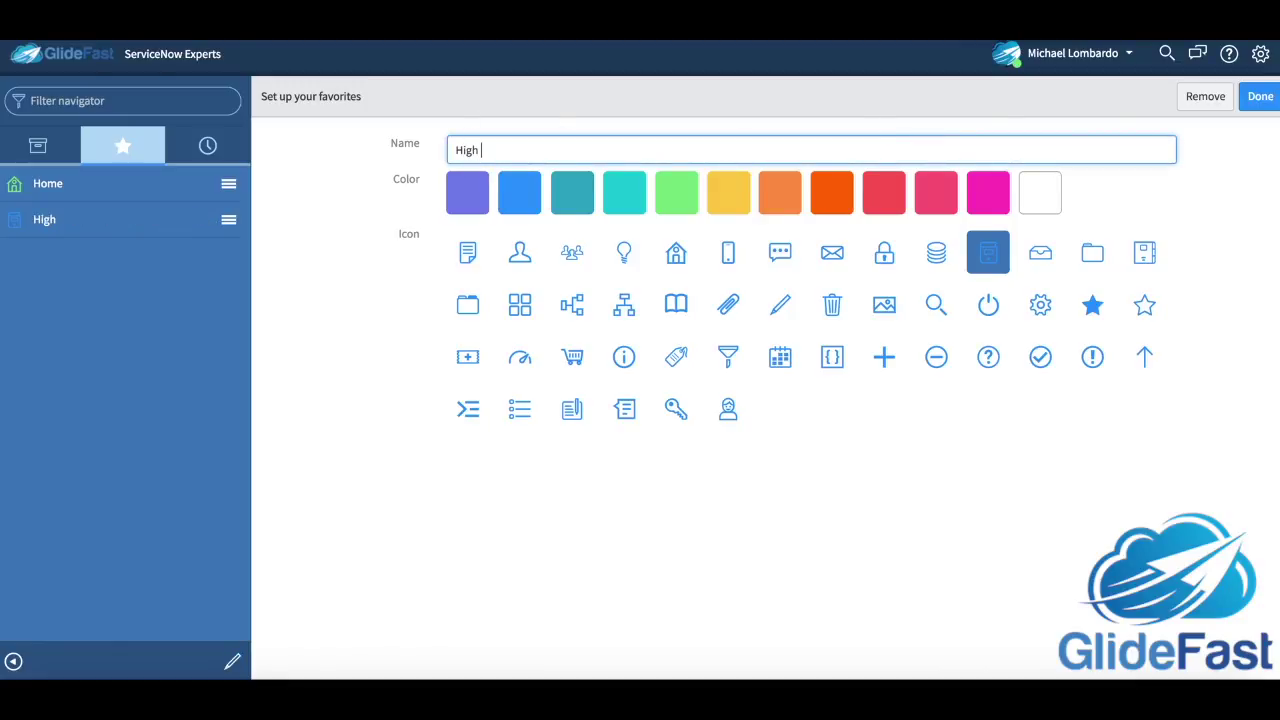
{"action": "type", "text": " Priority Inci"}
{"action": "type", "text": "dent"}
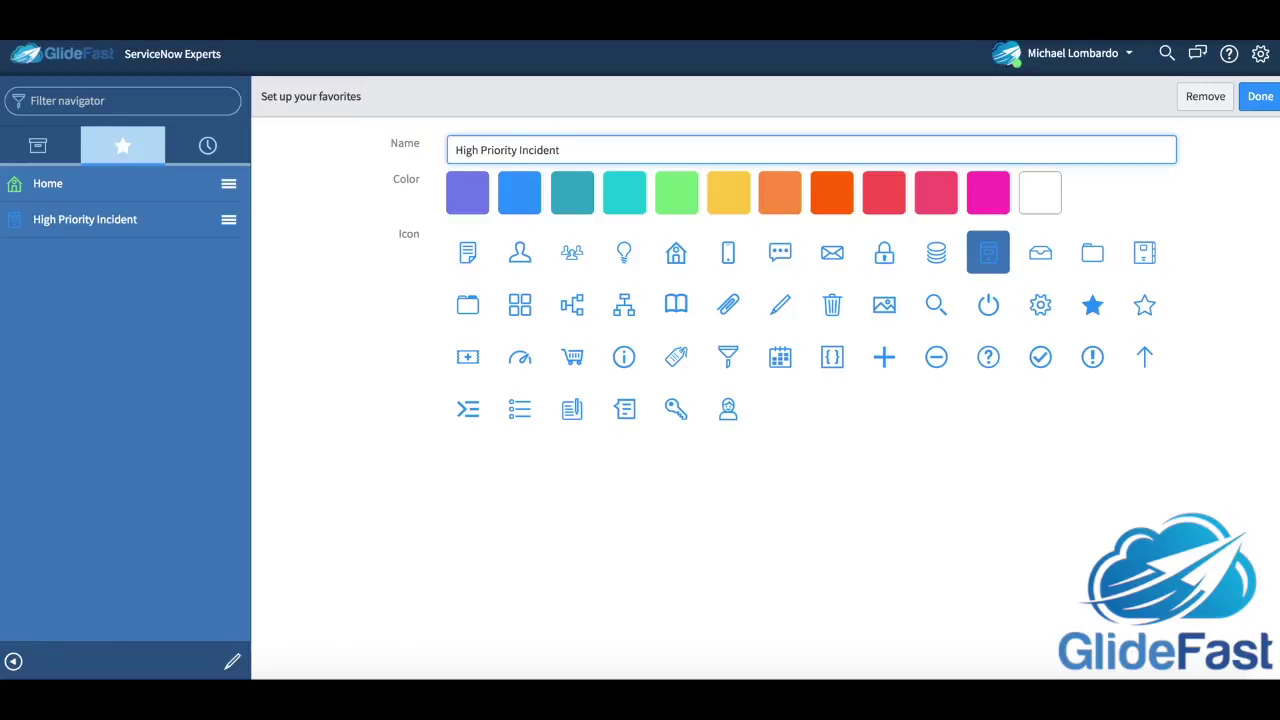
{"action": "type", "text": "s assigned to SD"}
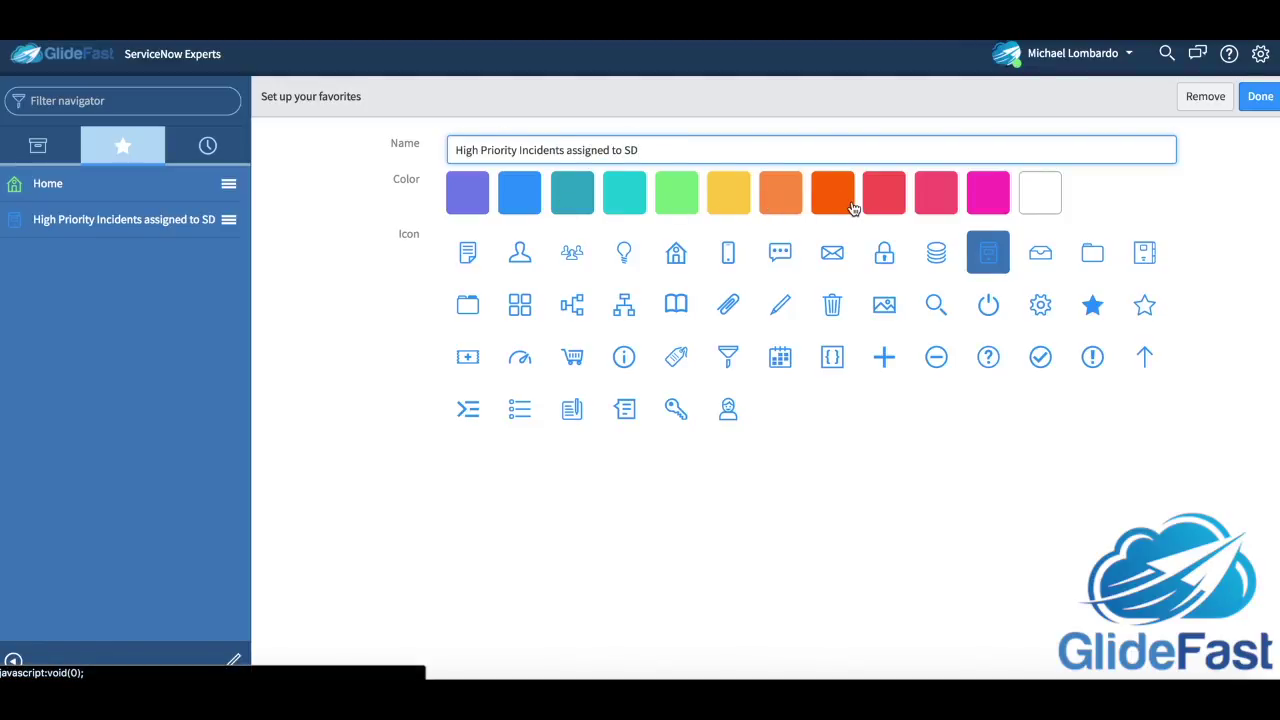
{"action": "left_click", "coordinate": [676, 190]}
{"action": "left_click", "coordinate": [987, 304]}
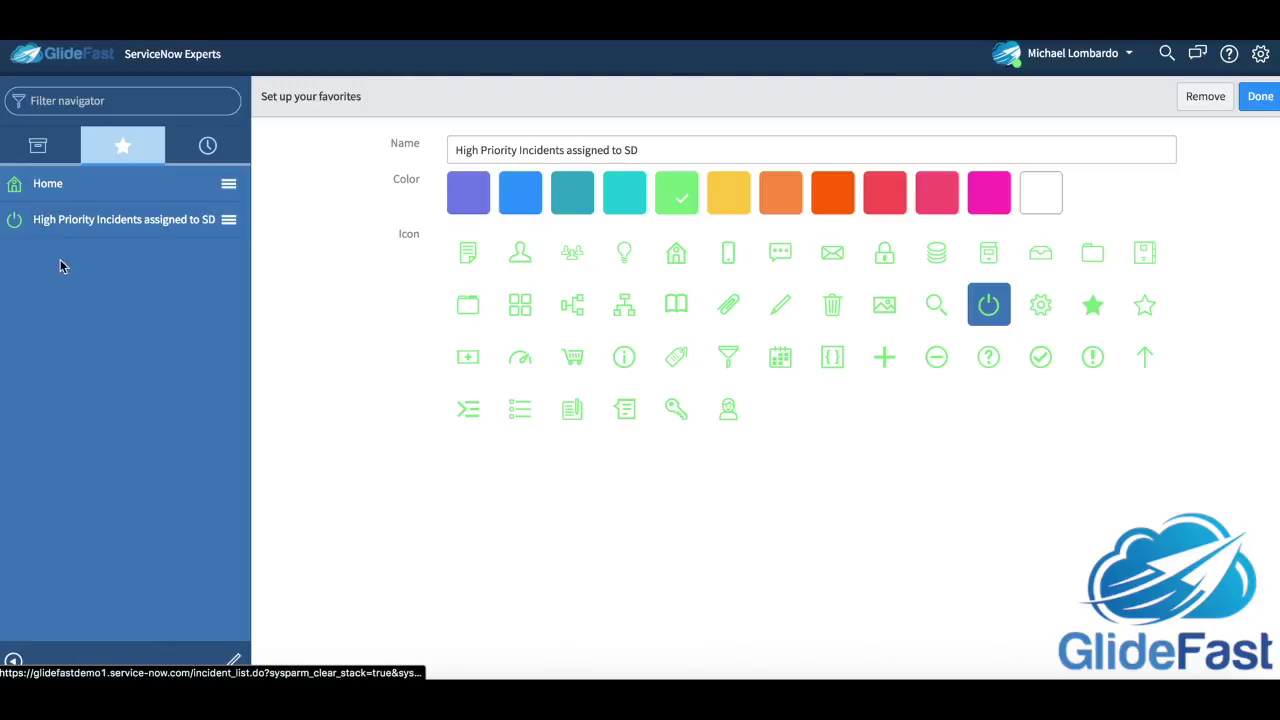
{"action": "left_click", "coordinate": [1258, 96]}
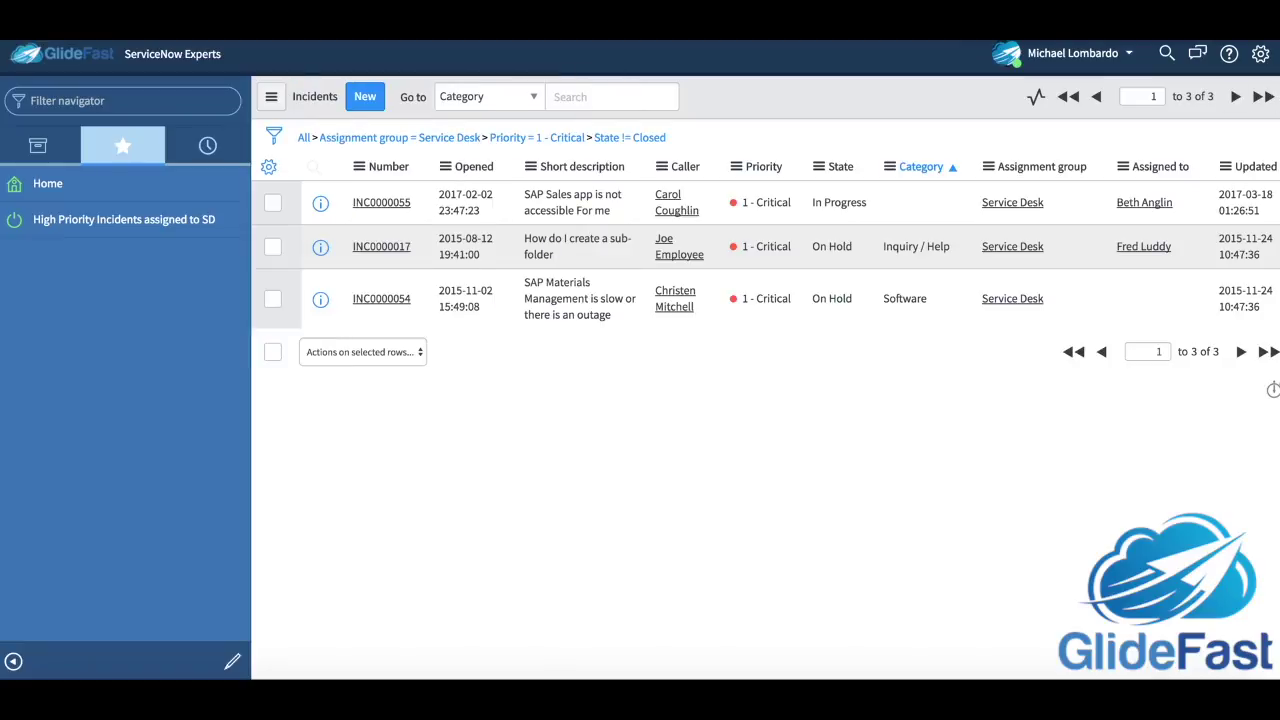
- Save the current critical-incident filter as 'P1 Incidents', then drop the Service Desk condition
{"action": "left_click", "coordinate": [13, 661]}
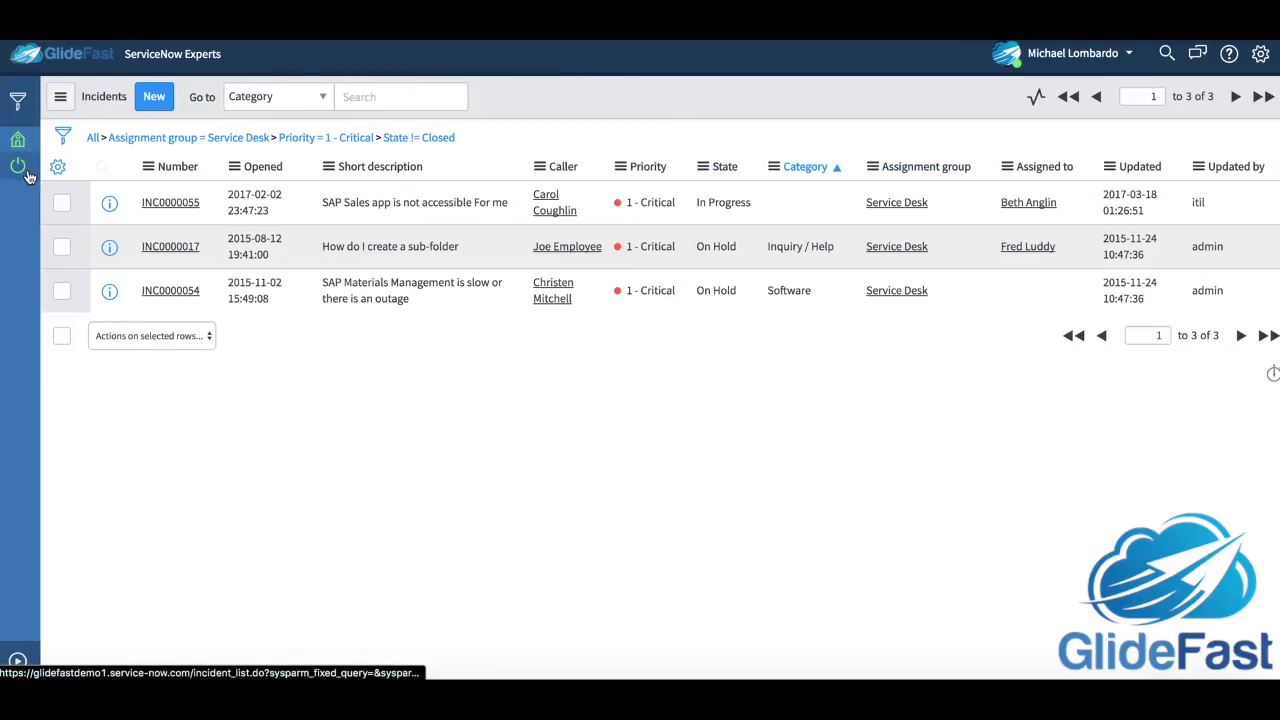
{"action": "left_click", "coordinate": [60, 97]}
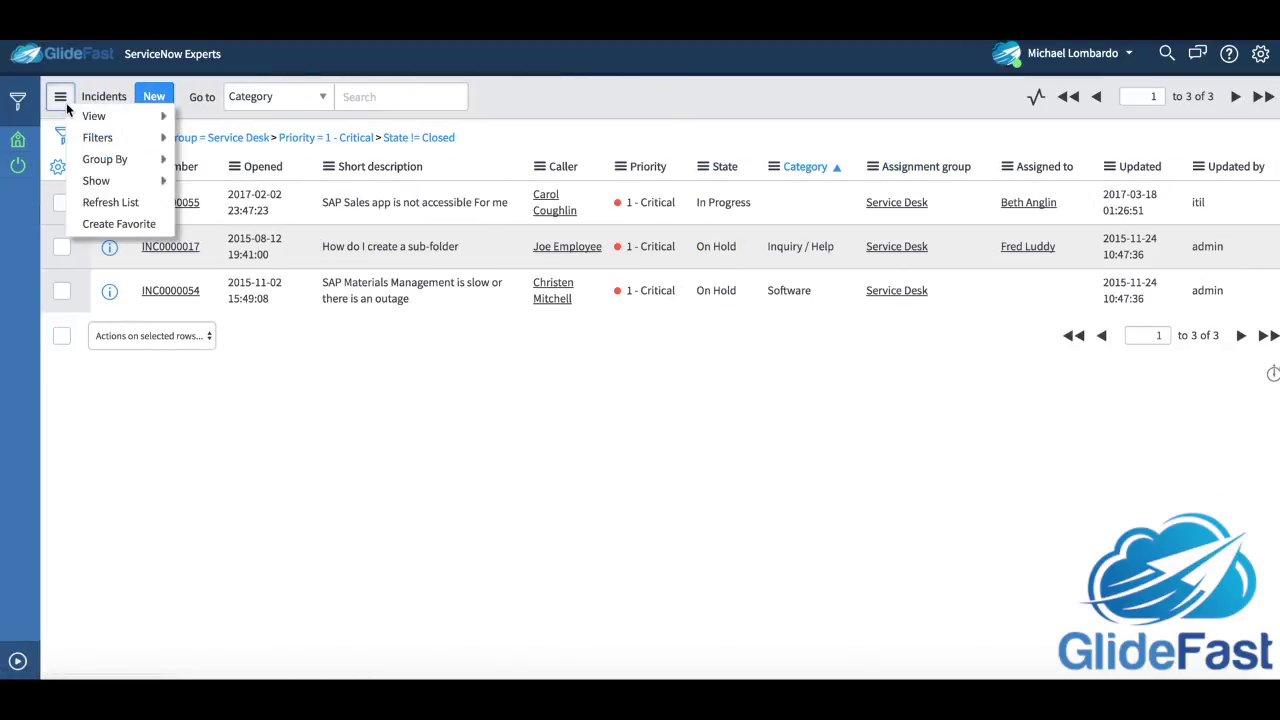
{"action": "left_click", "coordinate": [63, 135]}
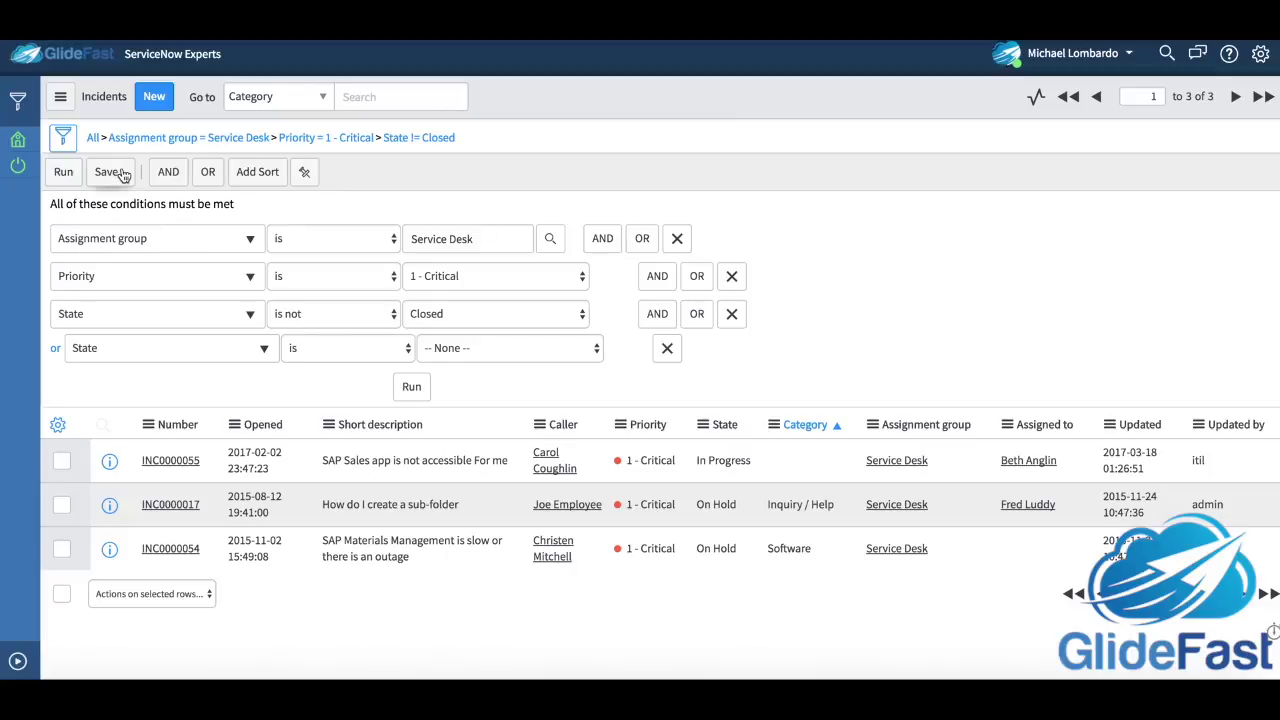
{"action": "left_click", "coordinate": [112, 174]}
{"action": "left_click", "coordinate": [217, 214]}
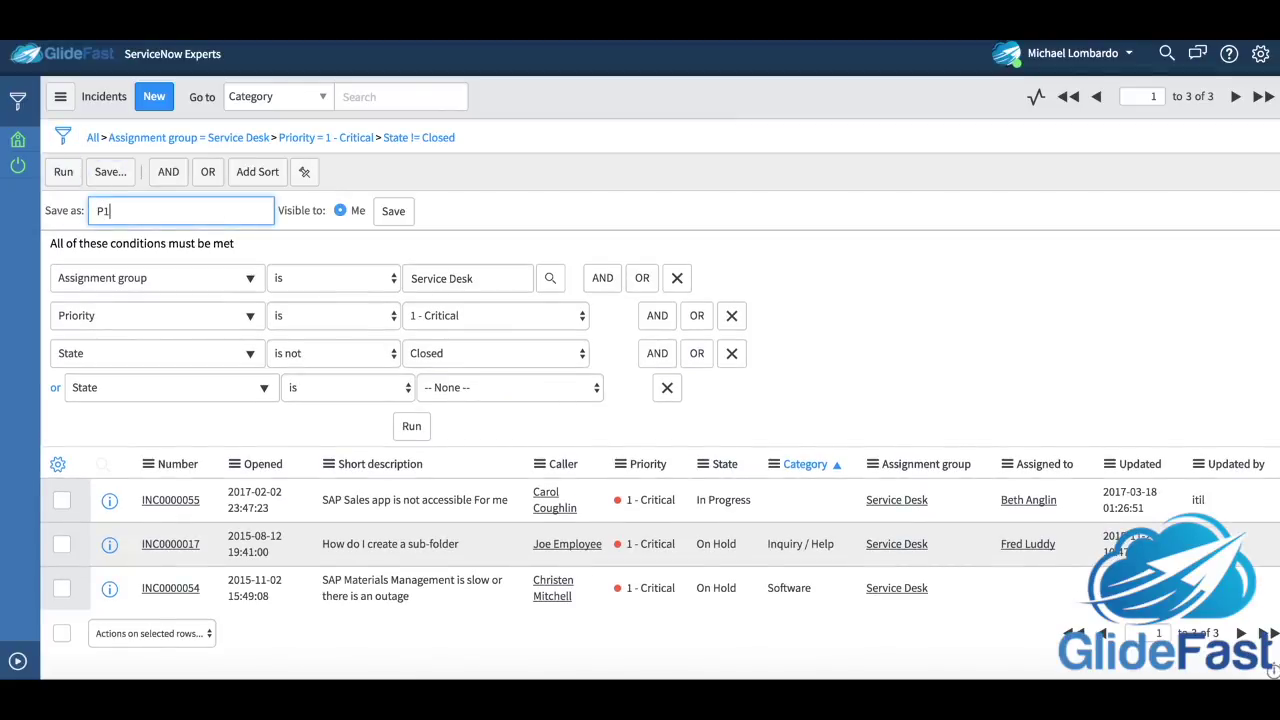
{"action": "type", "text": "P1 Incidents"}
{"action": "left_click", "coordinate": [393, 213]}
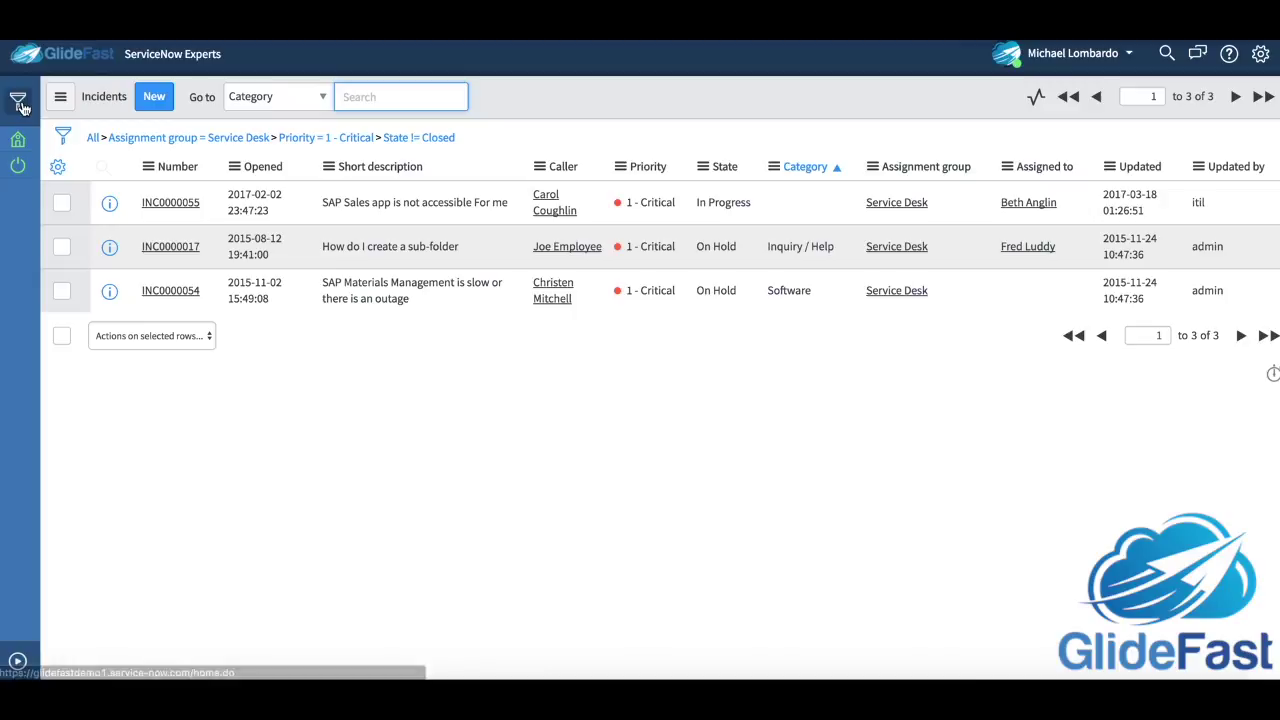
{"action": "left_click", "coordinate": [103, 137]}
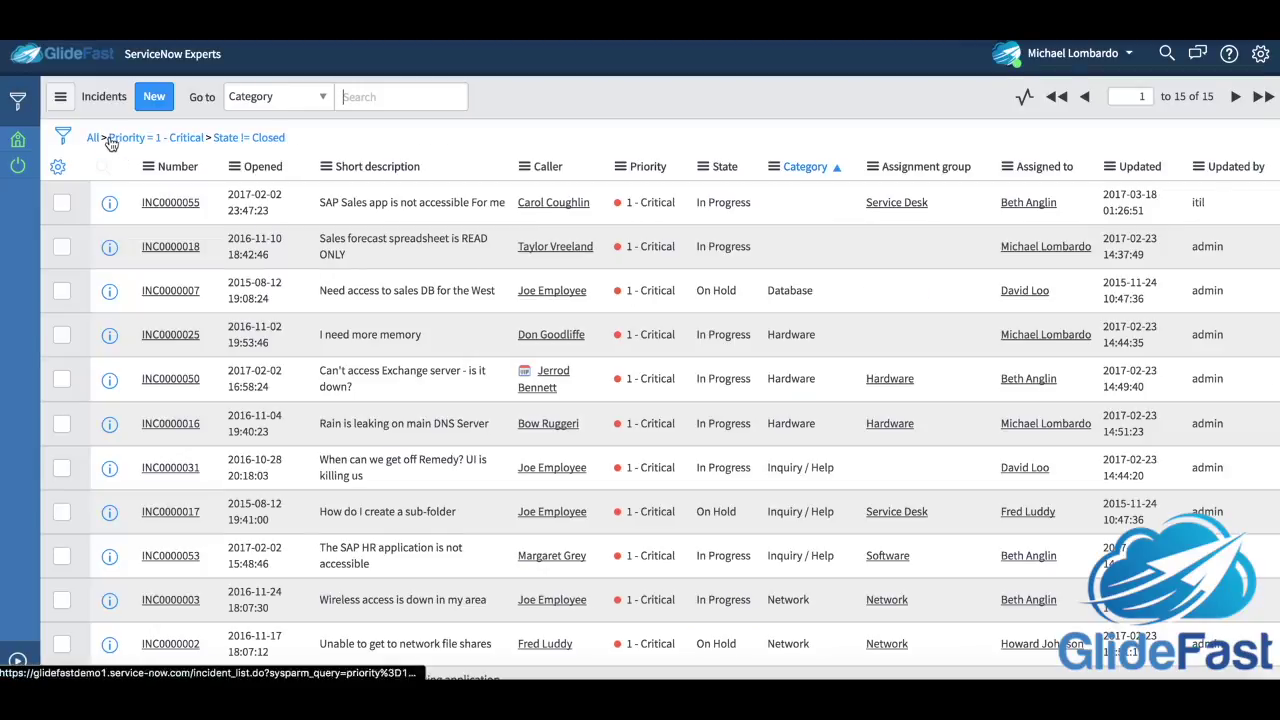
- Clear the filter, reapply the saved P1 Incidents filter, then clear it again to show all 53
{"action": "left_click", "coordinate": [93, 137]}
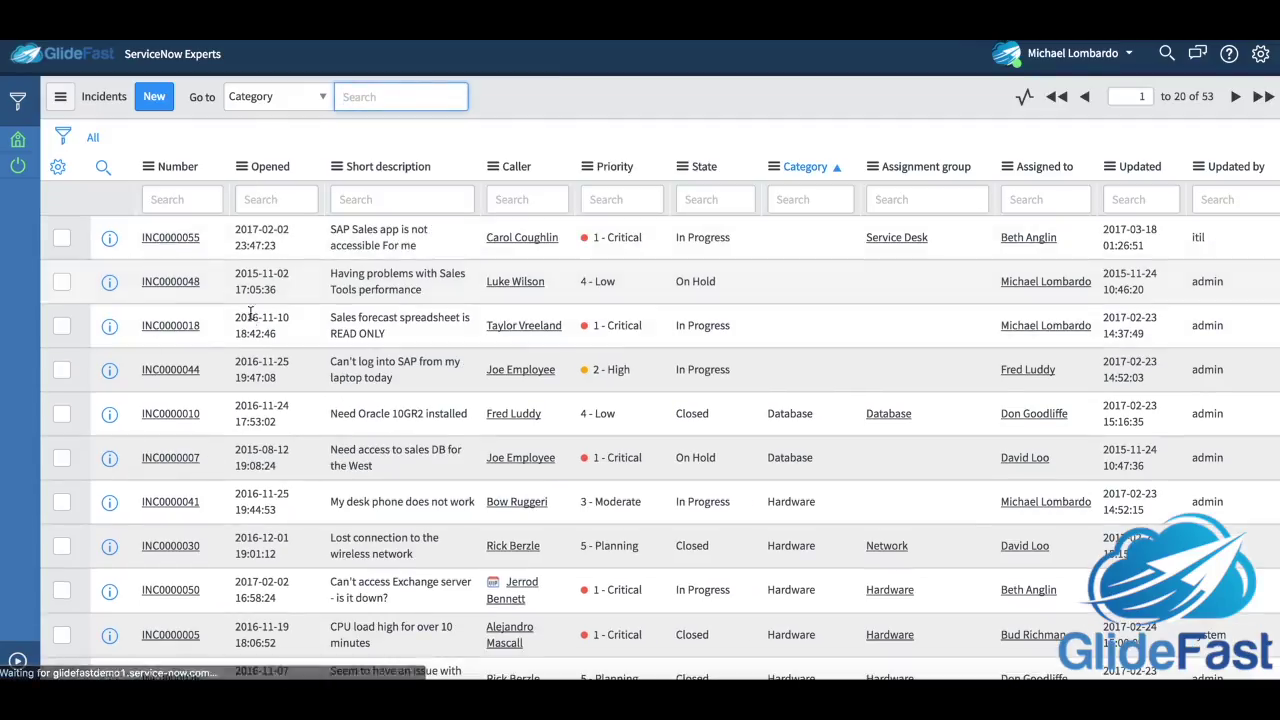
{"action": "left_click", "coordinate": [60, 96]}
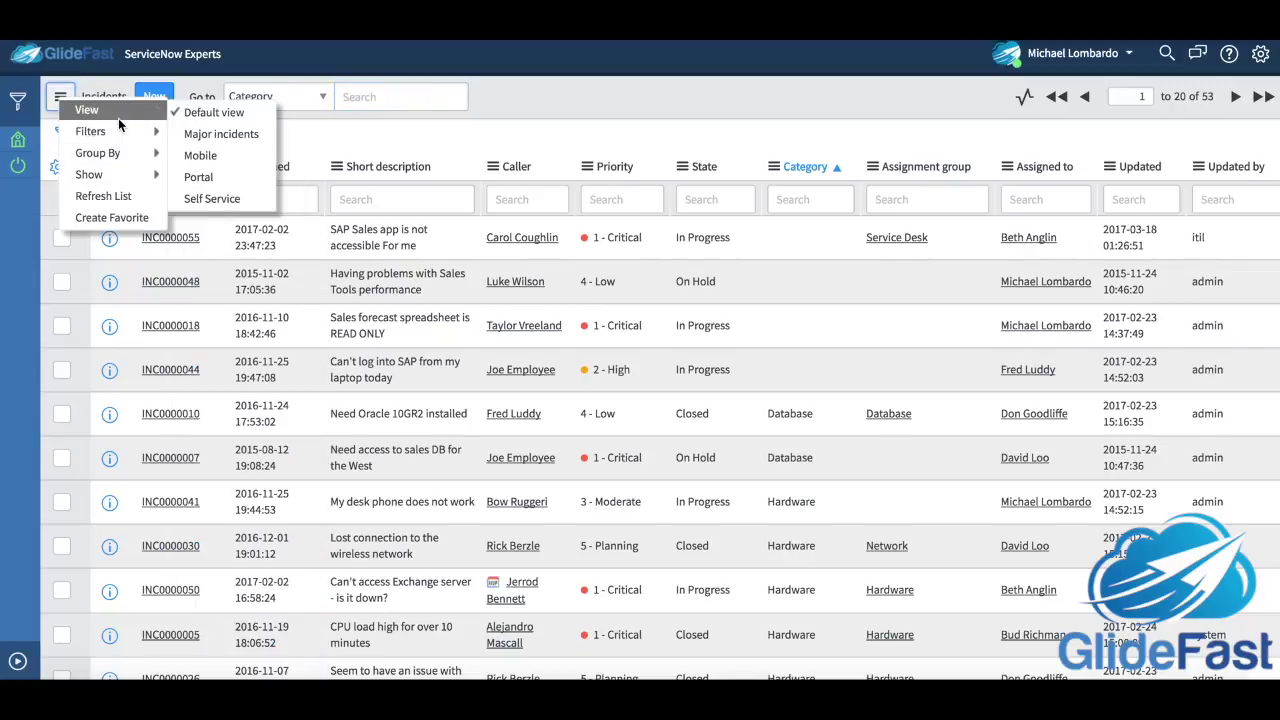
{"action": "mouse_move", "coordinate": [121, 176]}
{"action": "mouse_move", "coordinate": [95, 131]}
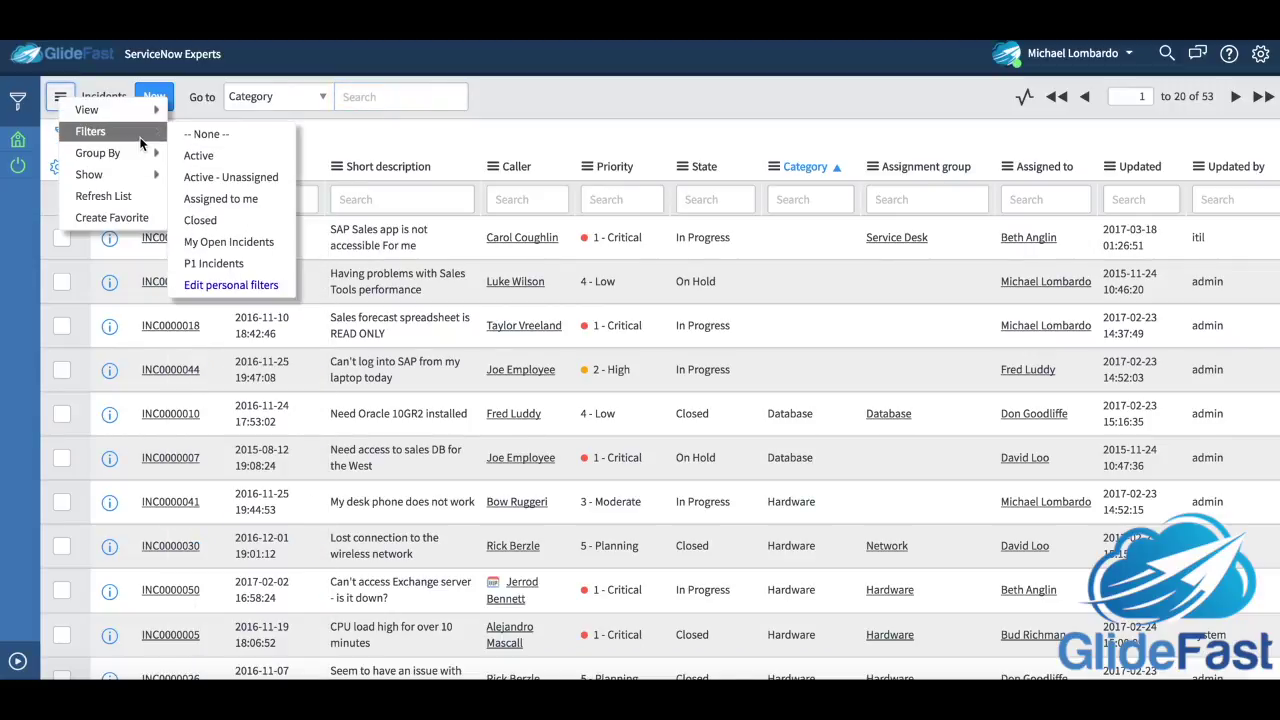
{"action": "left_click", "coordinate": [213, 263]}
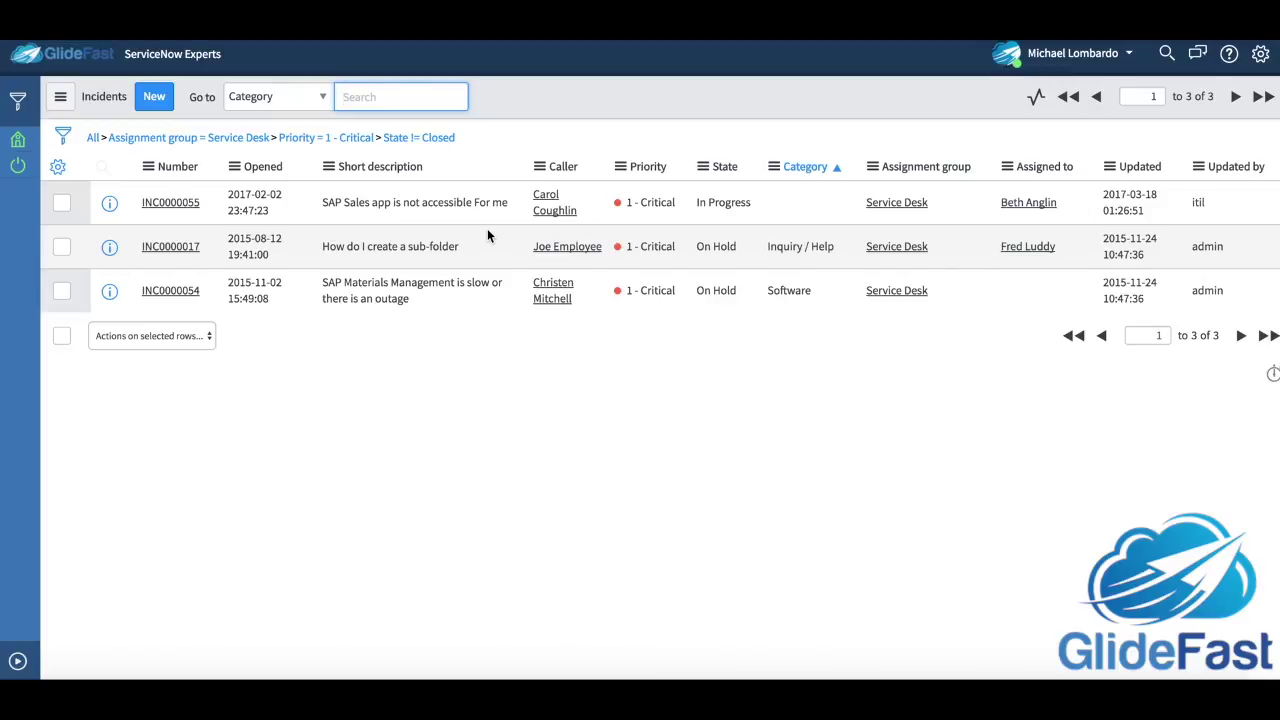
{"action": "left_click", "coordinate": [92, 137]}
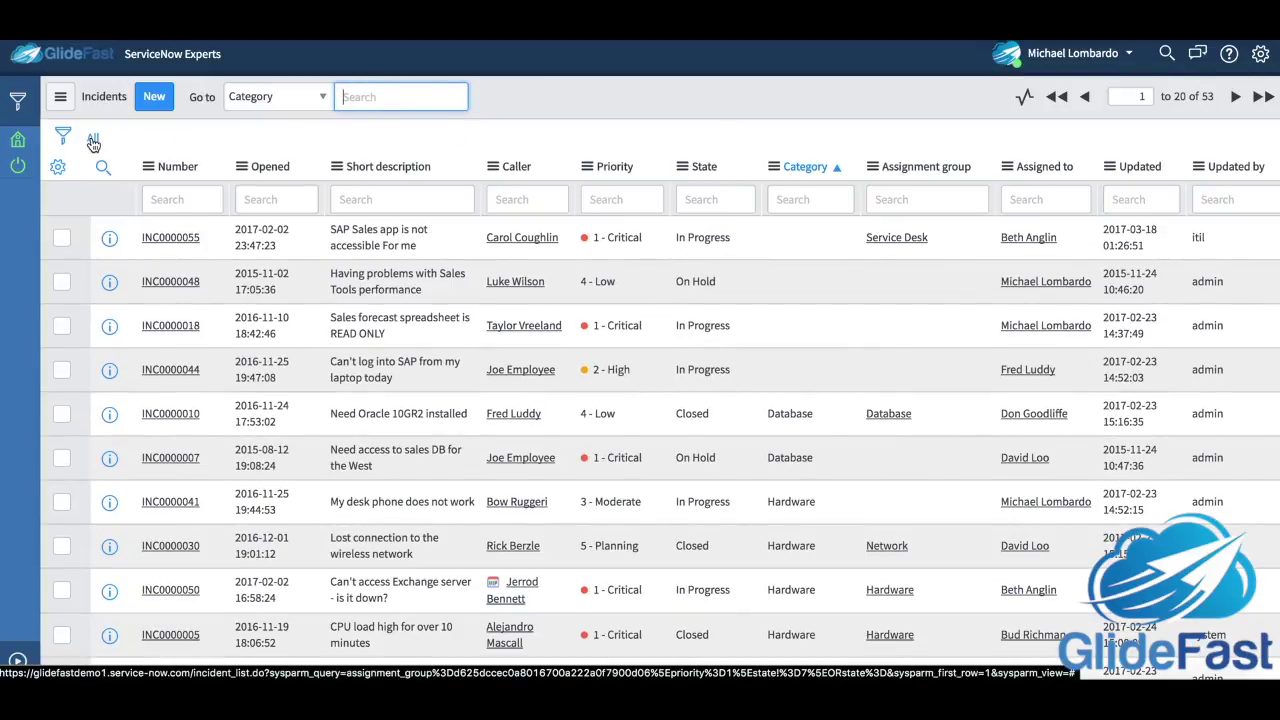
- Chart all incidents by Priority as a bar chart
{"action": "right_click", "coordinate": [609, 172]}
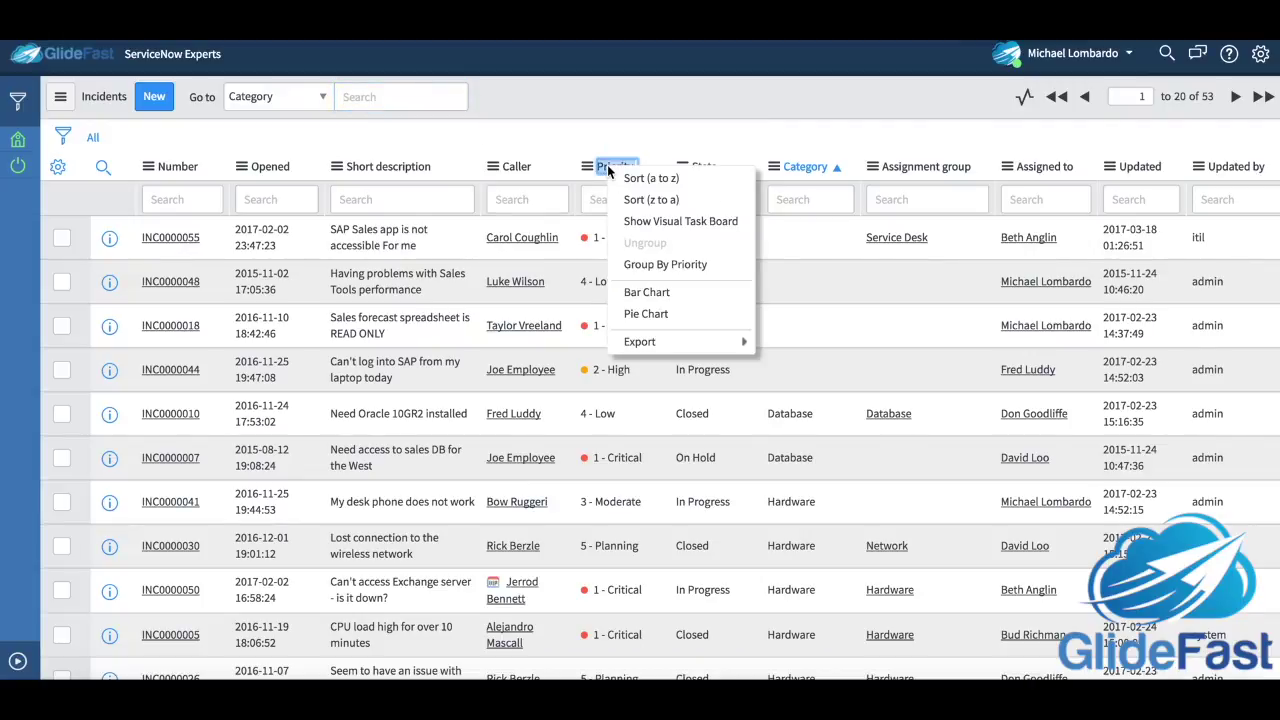
{"action": "left_click", "coordinate": [685, 292]}
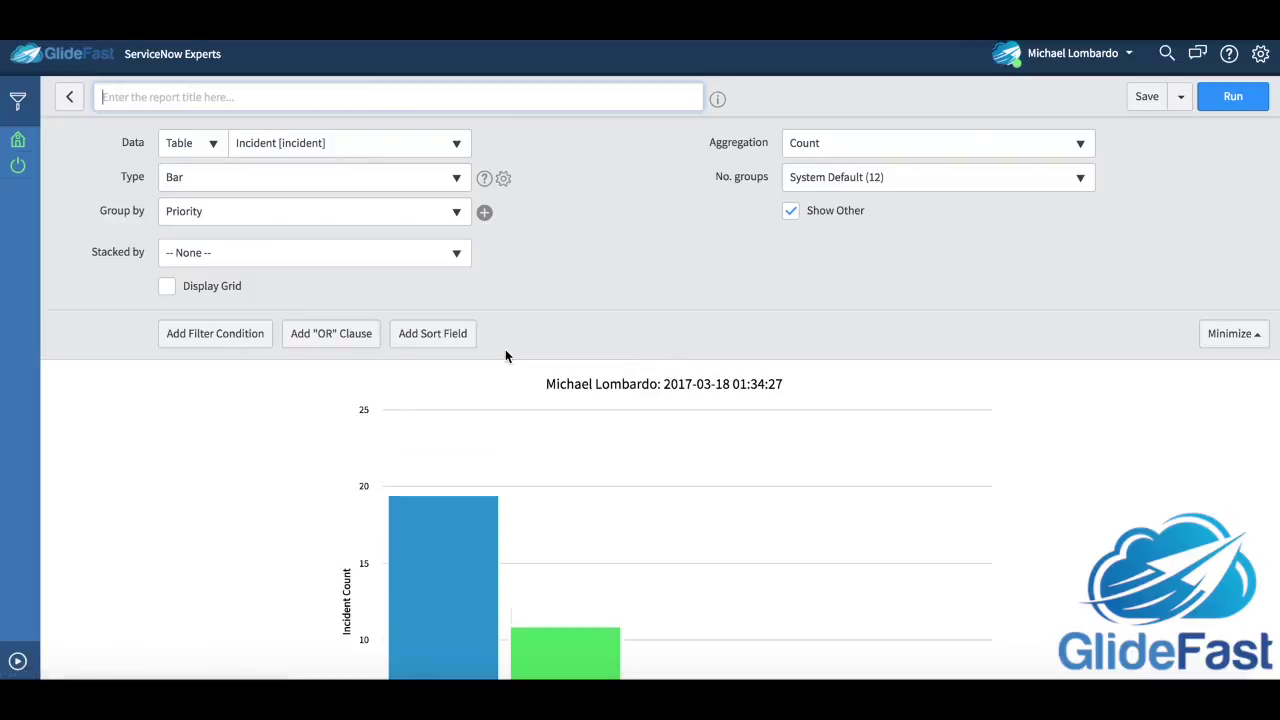
{"action": "scroll", "coordinate": [680, 548], "scroll_direction": "down", "scroll_amount": 5}
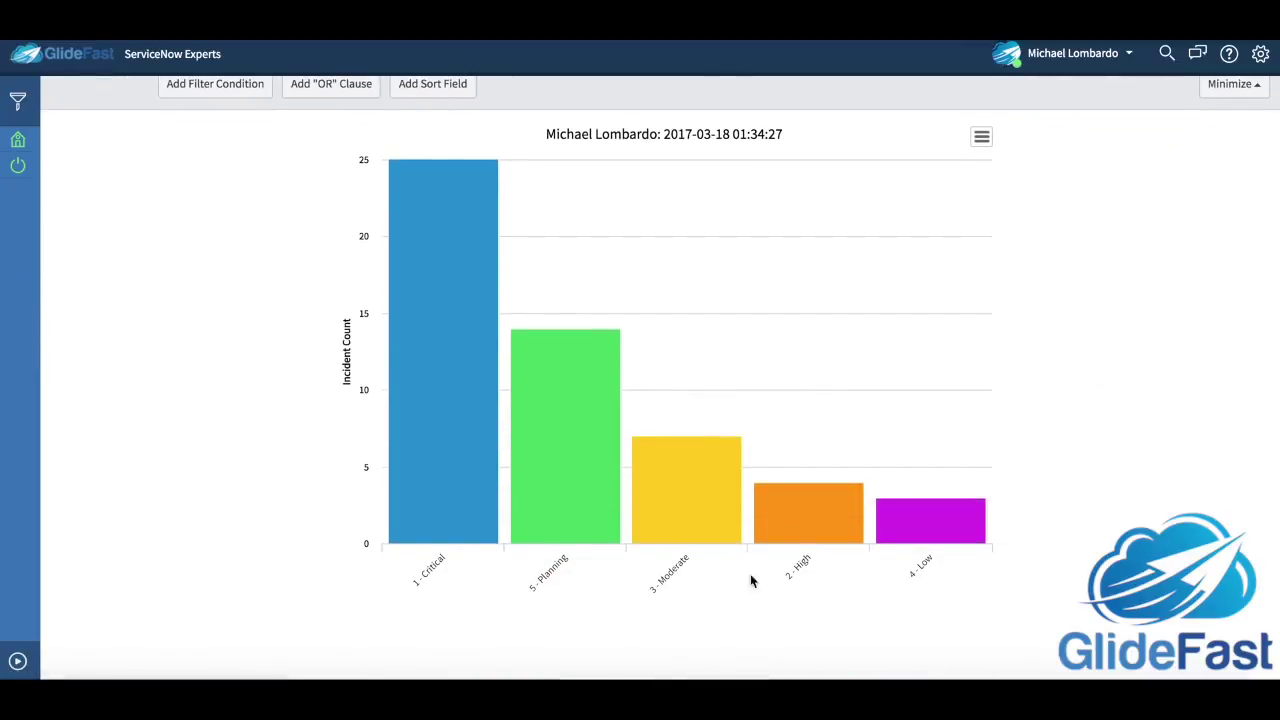
{"action": "scroll", "coordinate": [784, 556], "scroll_direction": "up", "scroll_amount": 2}
{"action": "scroll", "coordinate": [784, 558], "scroll_direction": "down", "scroll_amount": 2}
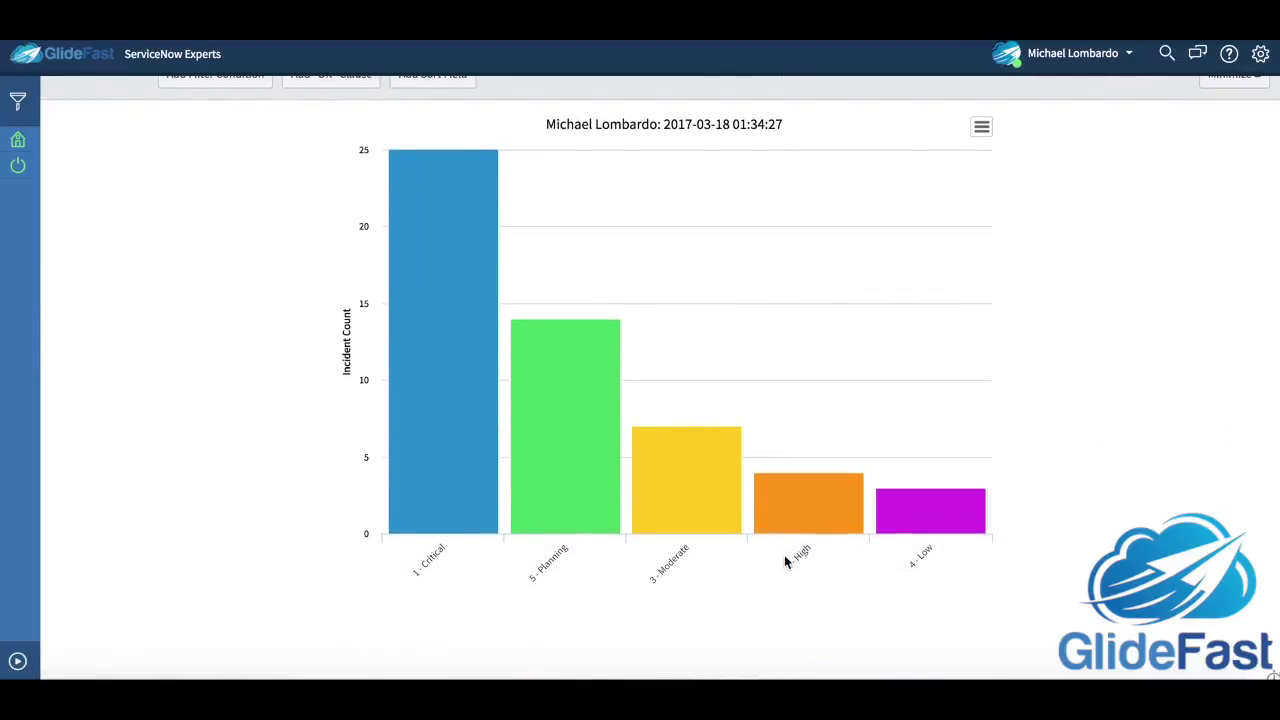
- Drill into the 3 - Moderate bar to list its seven incidents
{"action": "mouse_move", "coordinate": [453, 403]}
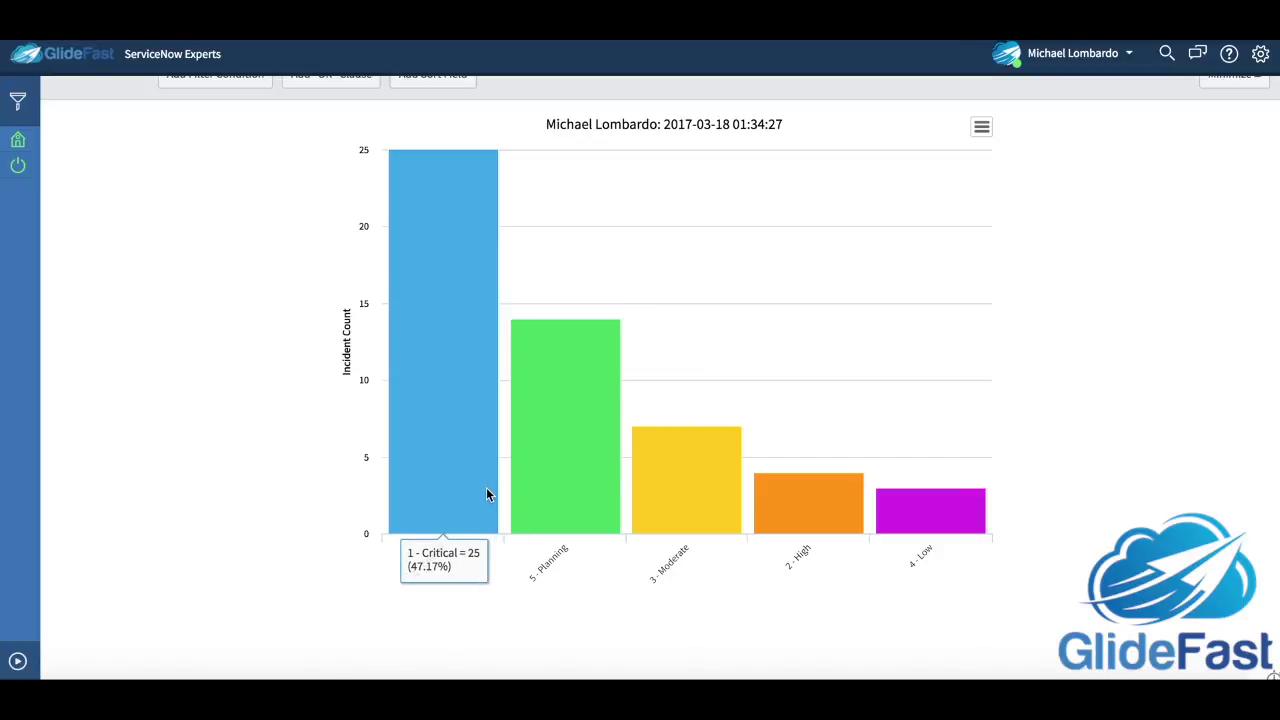
{"action": "mouse_move", "coordinate": [547, 512]}
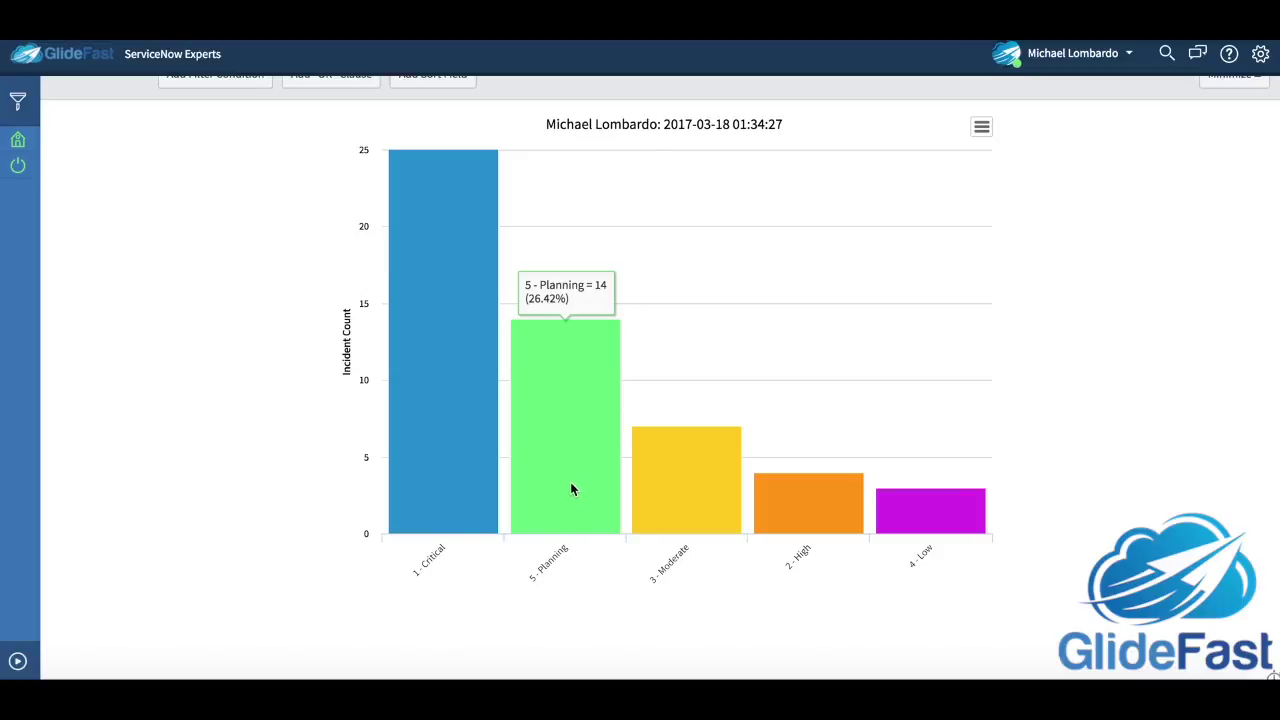
{"action": "mouse_move", "coordinate": [710, 523]}
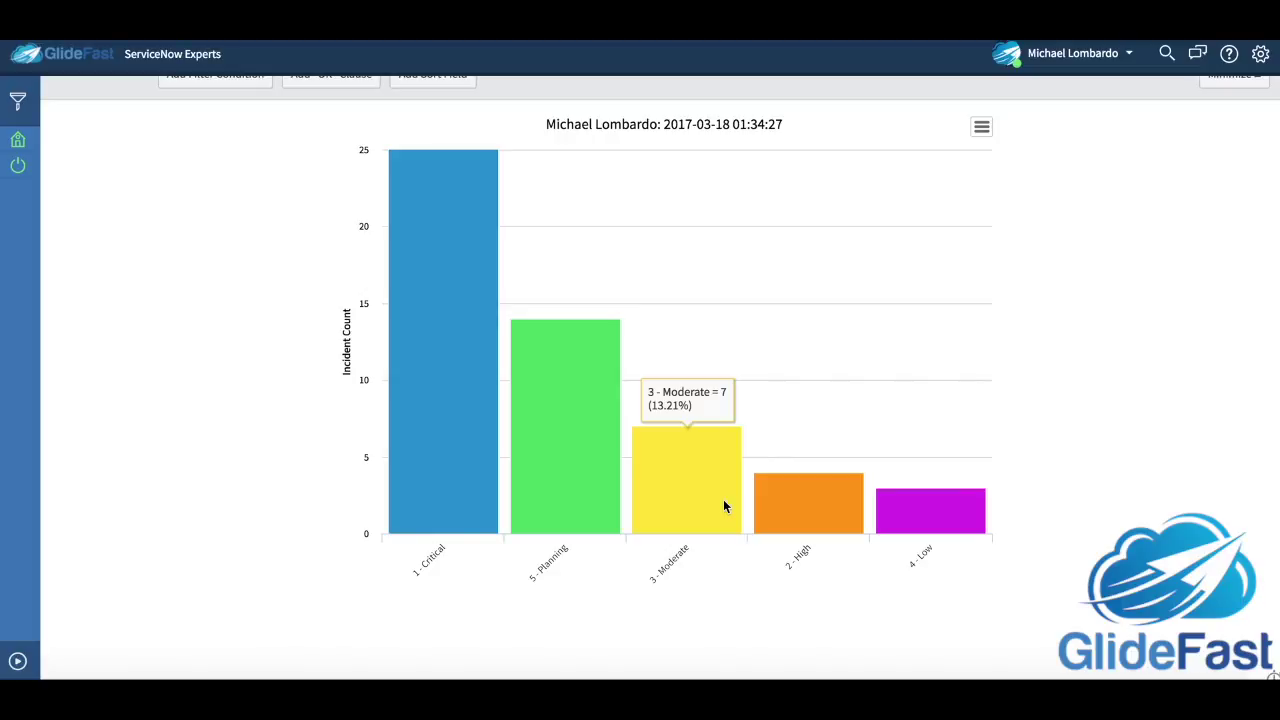
{"action": "left_click", "coordinate": [685, 496]}
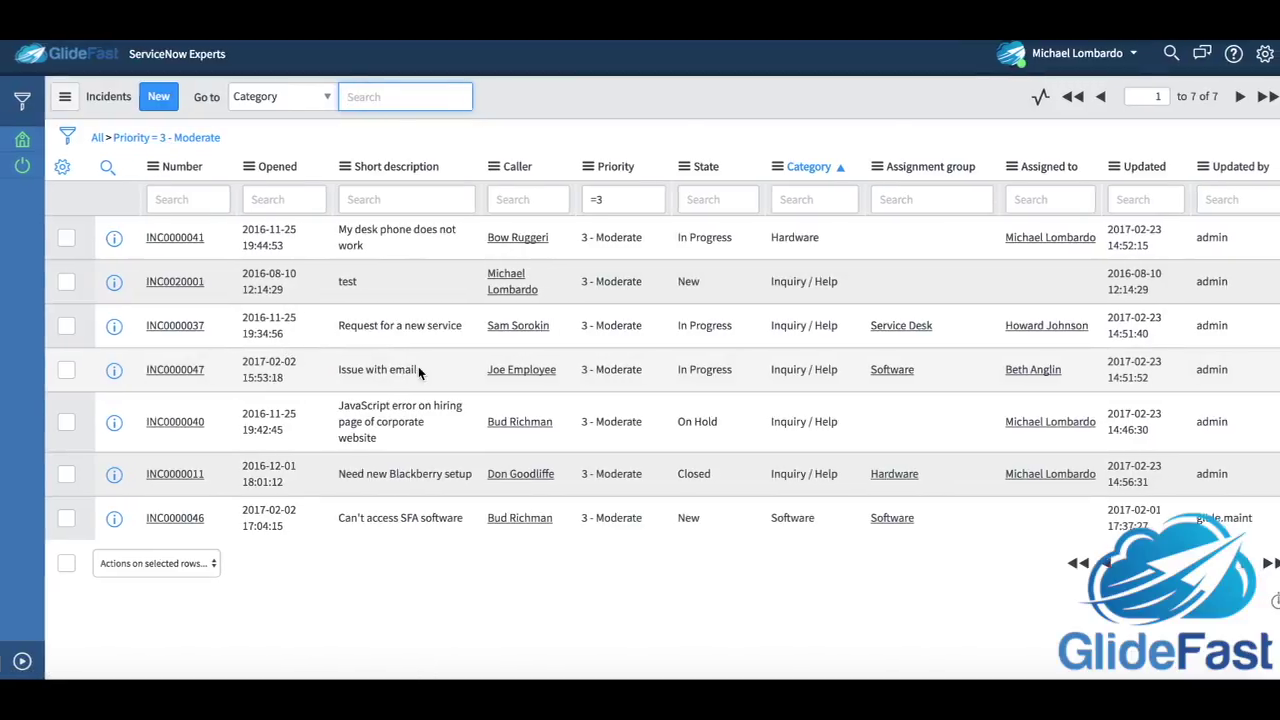
- Add a Category is Software condition to the priority bar chart and run it
{"action": "scroll", "coordinate": [713, 388], "scroll_direction": "left", "scroll_amount": 5}
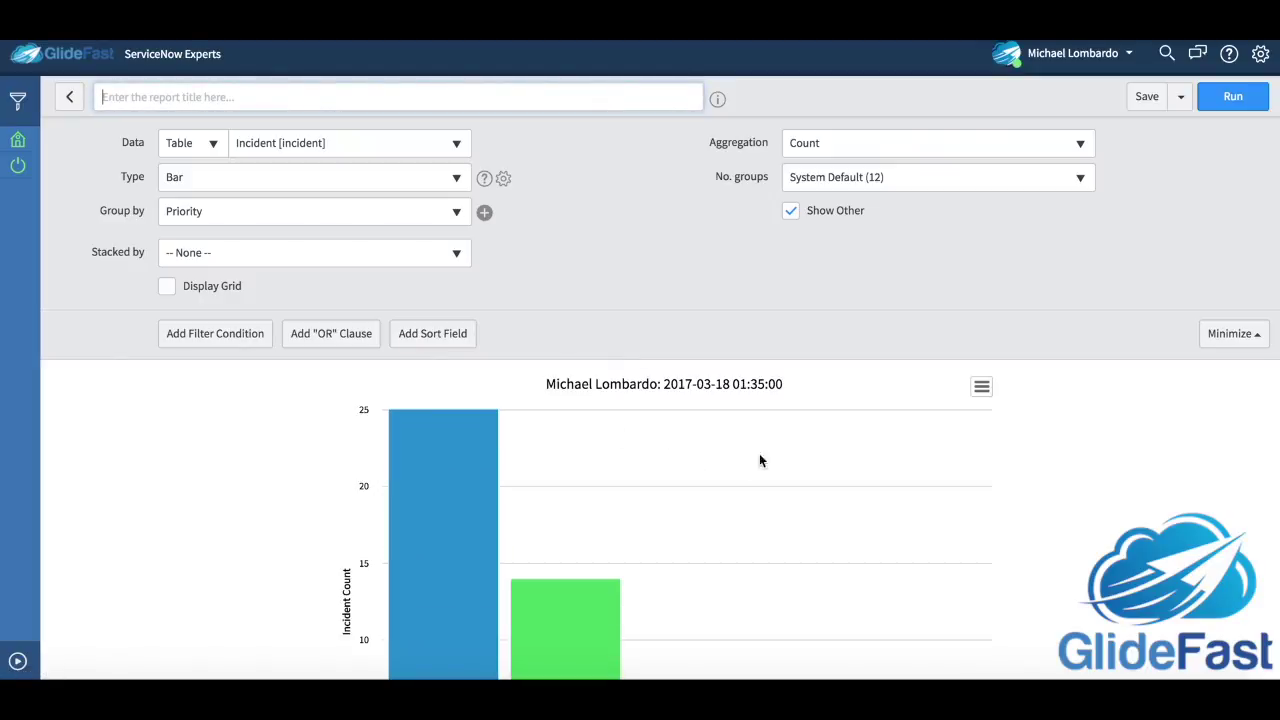
{"action": "scroll", "coordinate": [795, 455], "scroll_direction": "down", "scroll_amount": 3}
{"action": "left_click", "coordinate": [240, 222]}
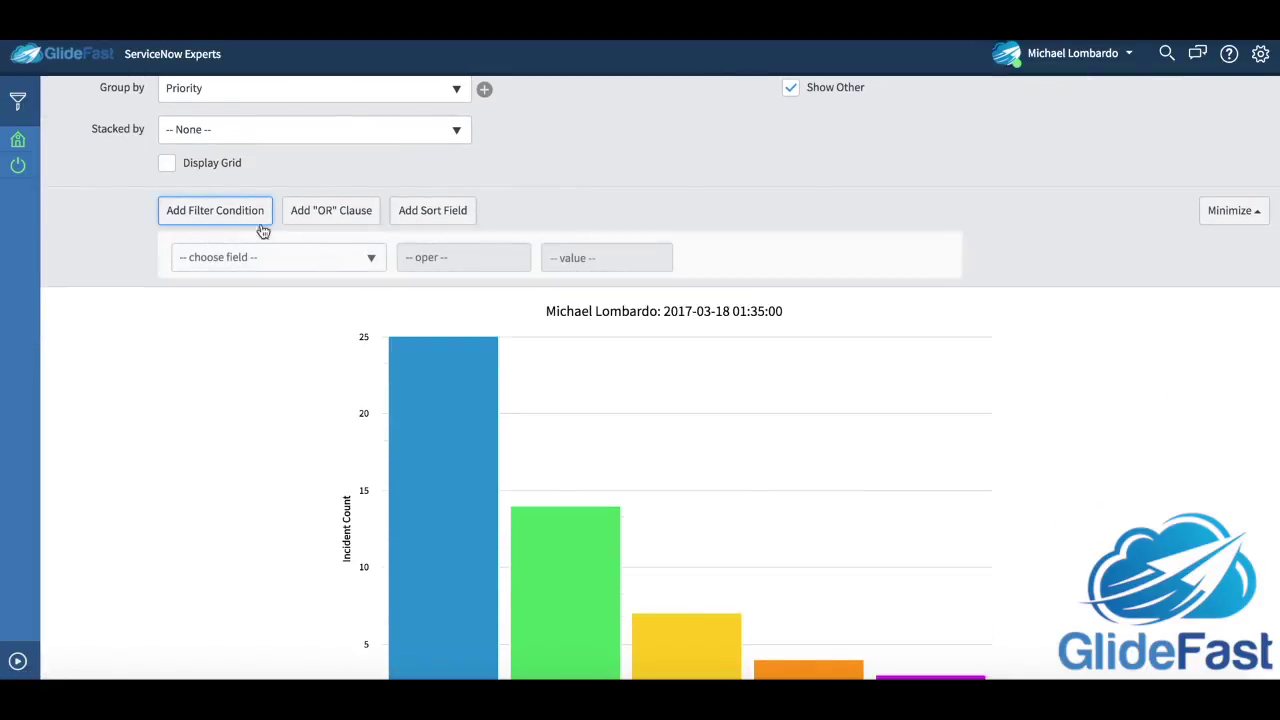
{"action": "left_click", "coordinate": [292, 264]}
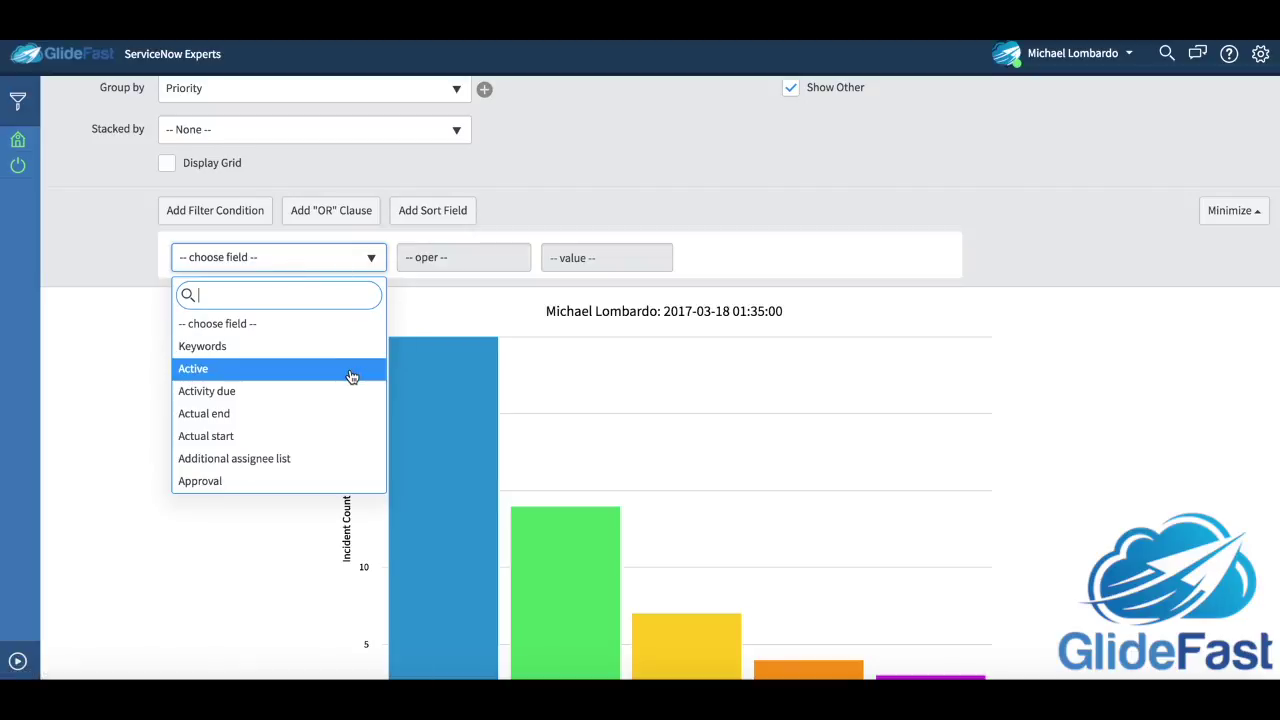
{"action": "key", "text": "ctrl+minus"}
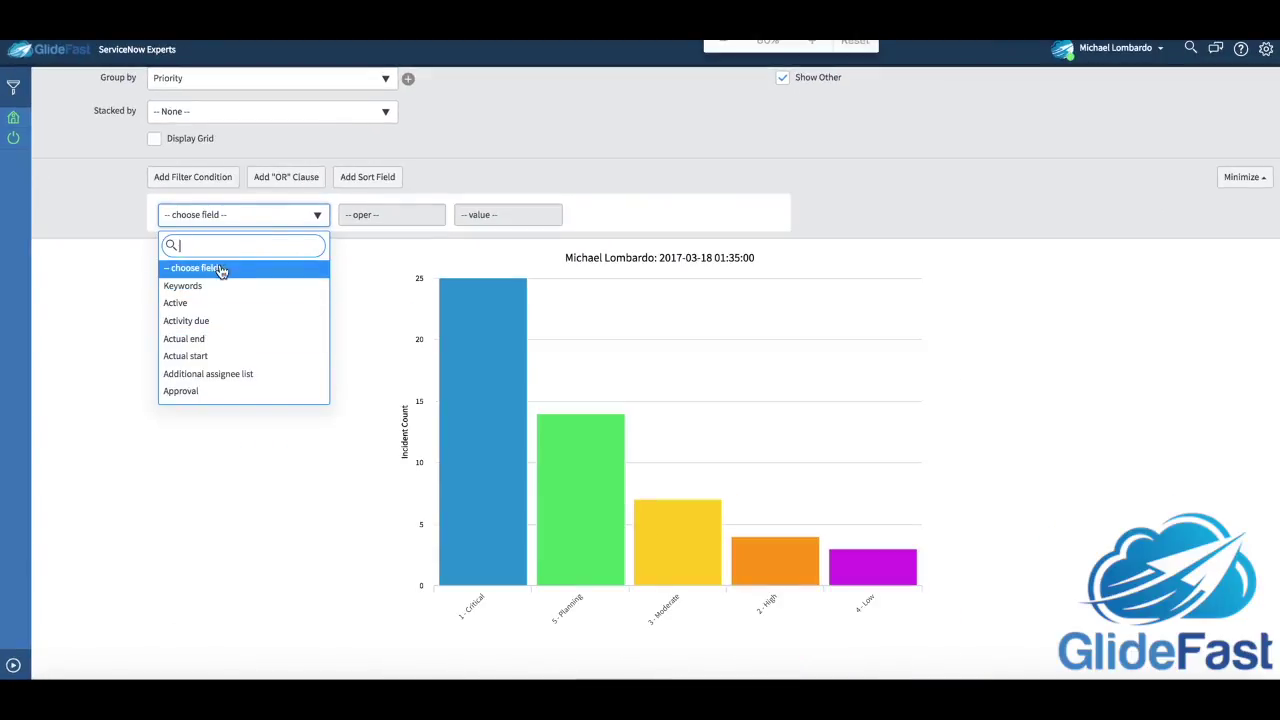
{"action": "scroll", "coordinate": [243, 312], "scroll_direction": "up", "scroll_amount": 2}
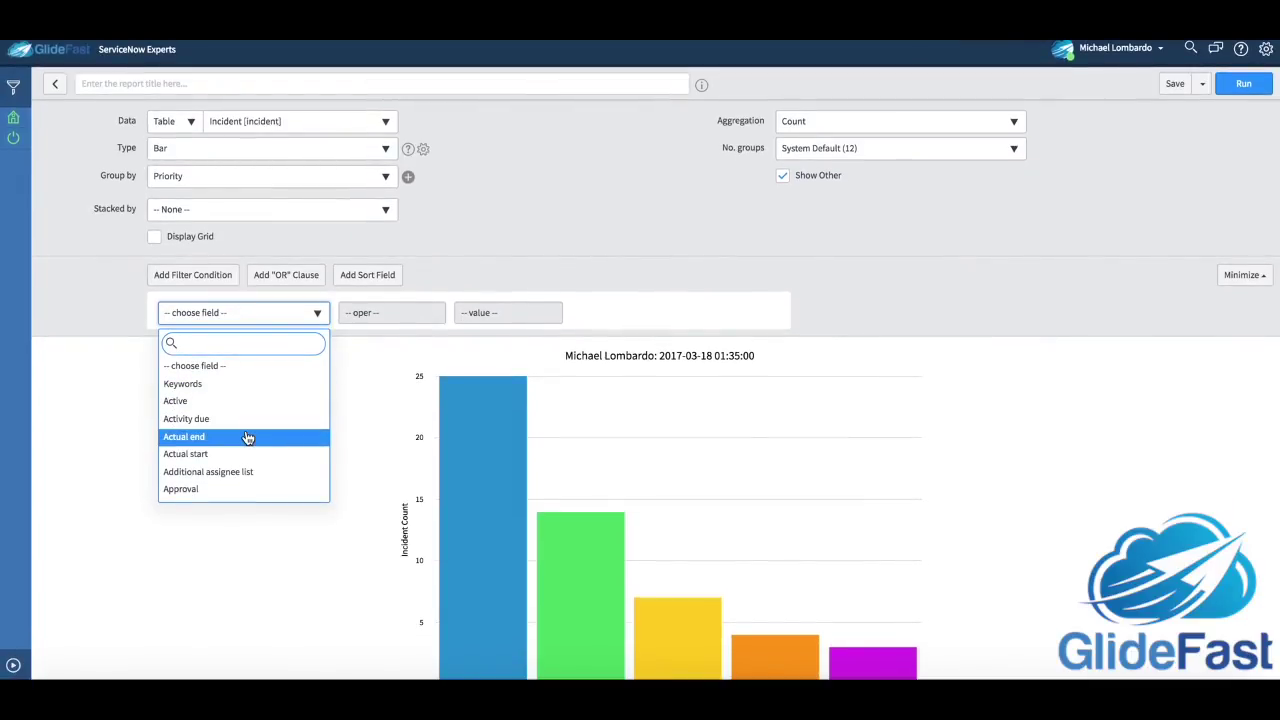
{"action": "type", "text": "cat"}
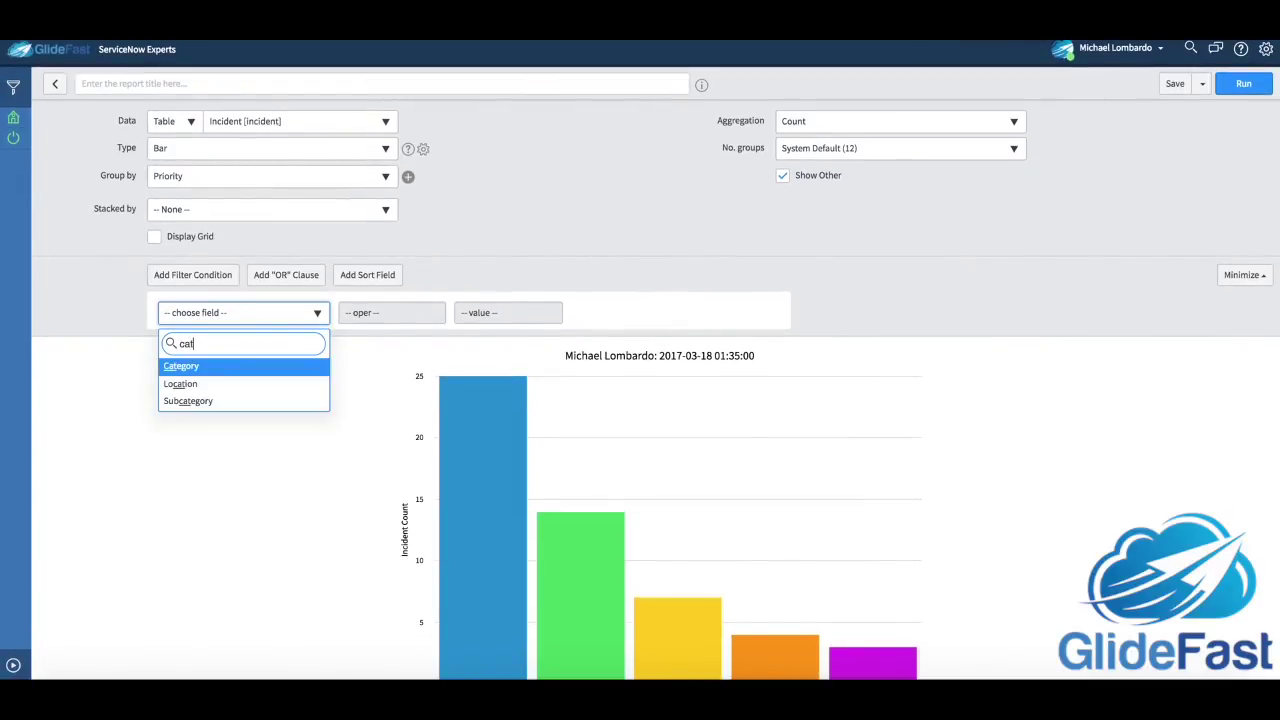
{"action": "key", "text": "Return"}
{"action": "left_click", "coordinate": [541, 313]}
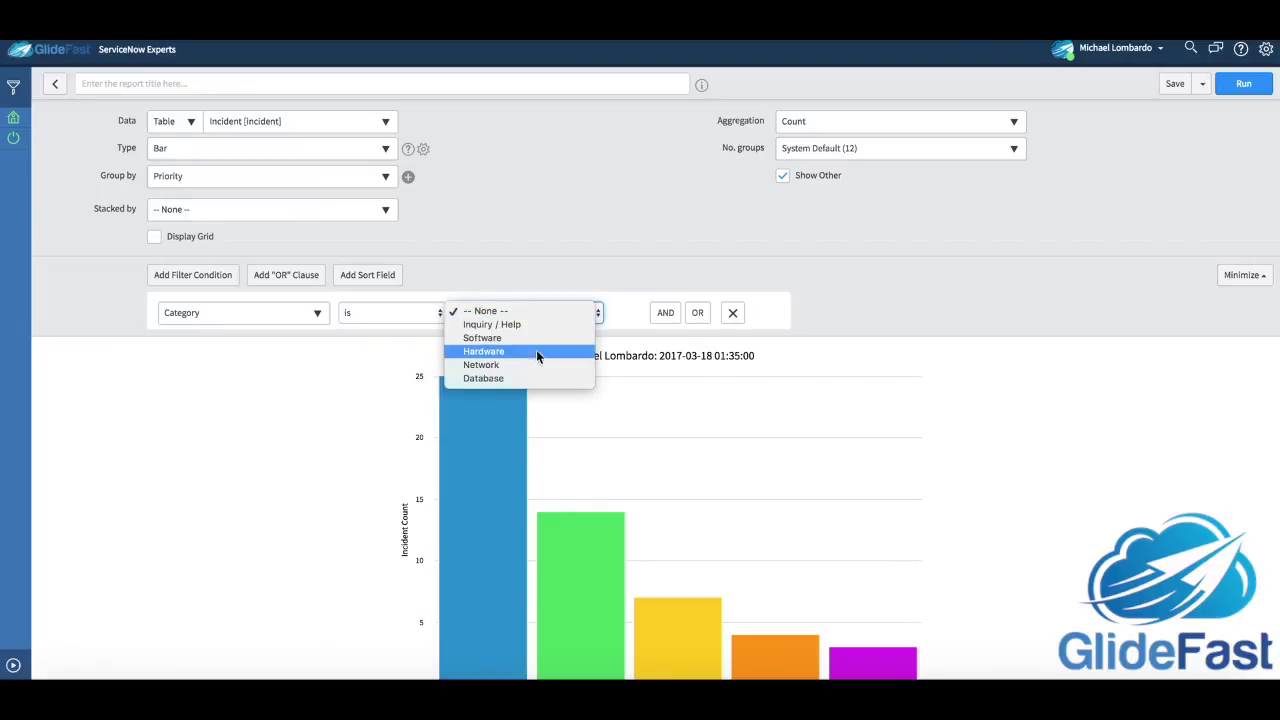
{"action": "left_click", "coordinate": [543, 341]}
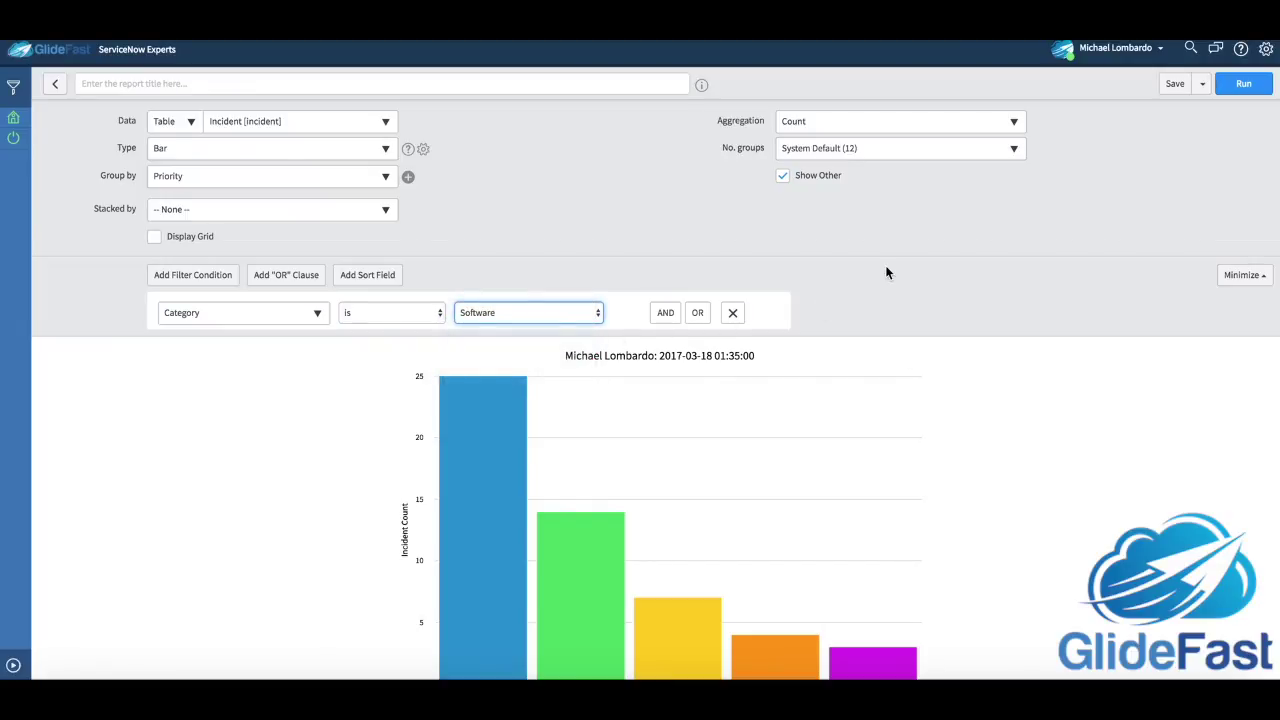
{"action": "left_click", "coordinate": [1243, 86]}
{"action": "scroll", "coordinate": [903, 451], "scroll_direction": "down", "scroll_amount": 2}
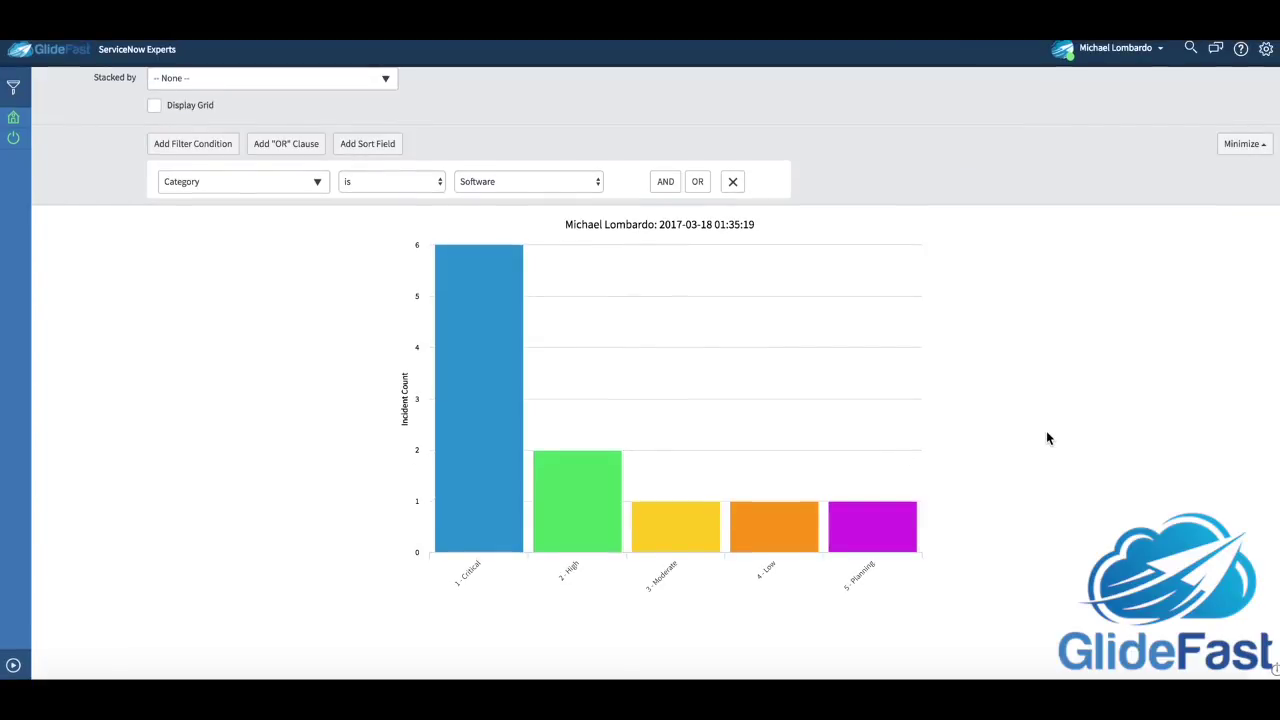
{"action": "key", "text": "ctrl+plus"}
{"action": "key", "text": "ctrl+plus"}
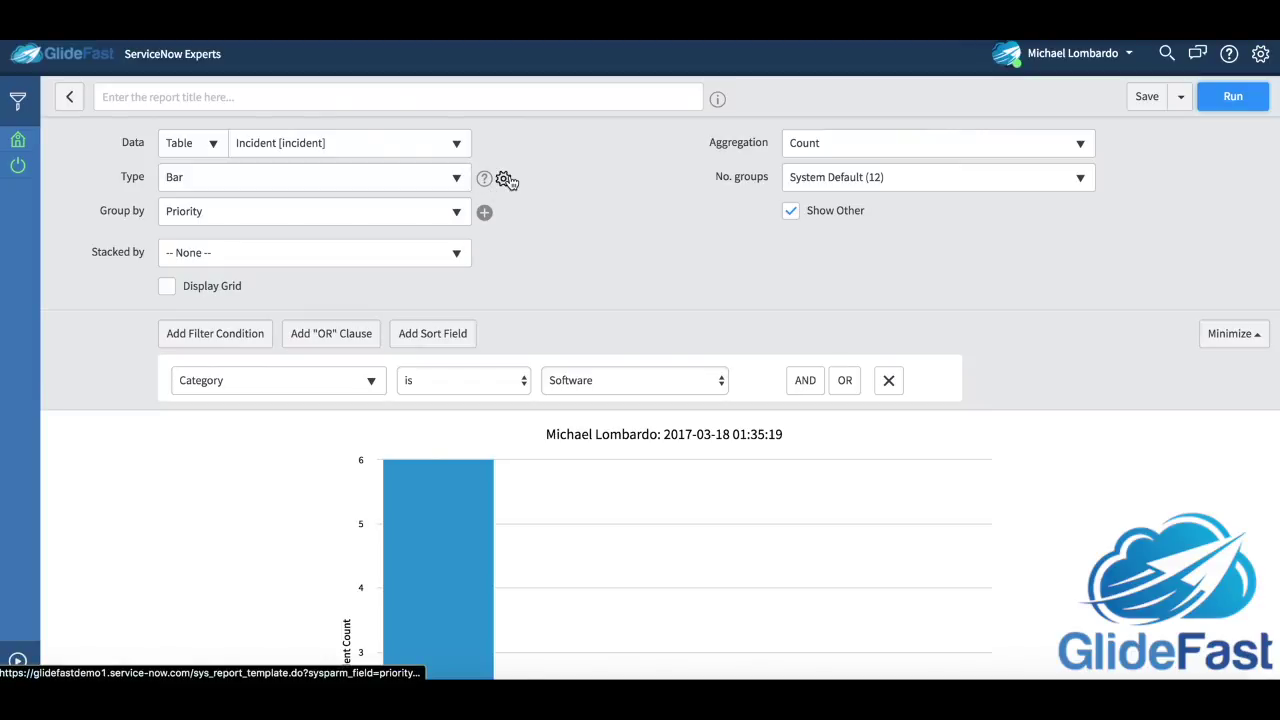
- Set the chart size to Small in the chart style options and re-run the report
{"action": "left_click", "coordinate": [504, 179]}
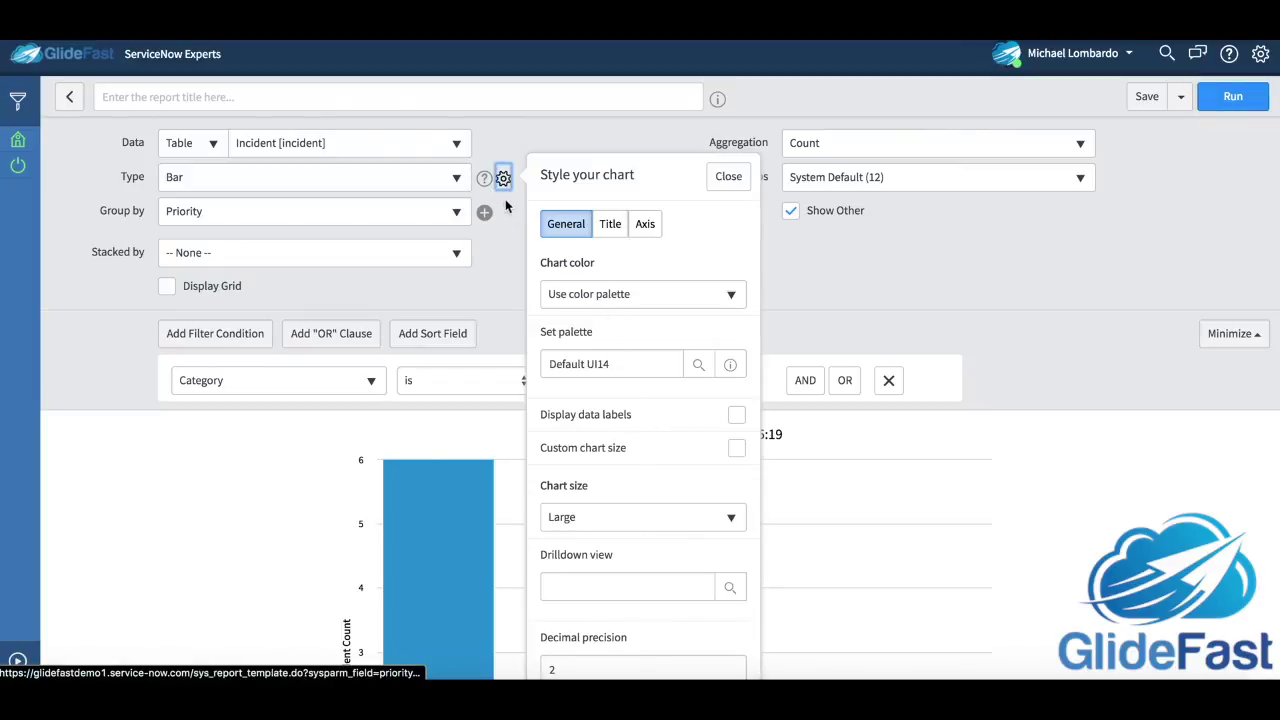
{"action": "scroll", "coordinate": [660, 341], "scroll_direction": "down", "scroll_amount": 3}
{"action": "left_click", "coordinate": [660, 339]}
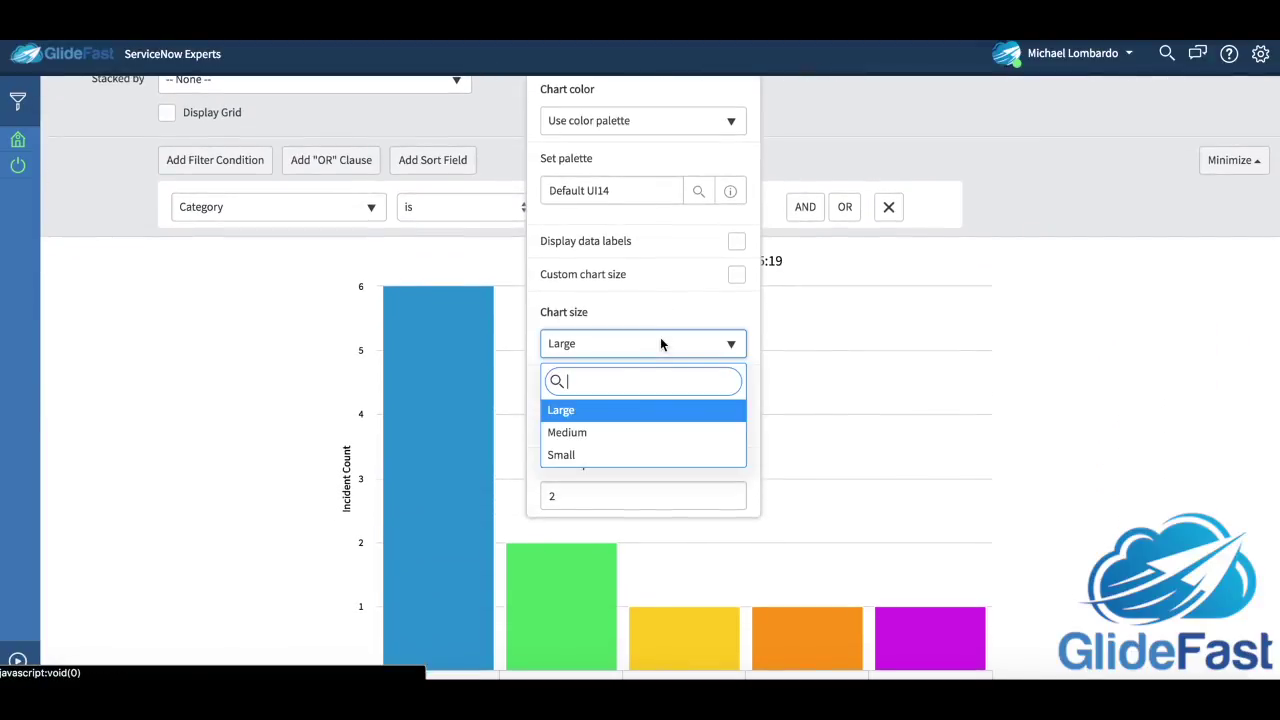
{"action": "left_click", "coordinate": [617, 455]}
{"action": "scroll", "coordinate": [857, 317], "scroll_direction": "up", "scroll_amount": 3}
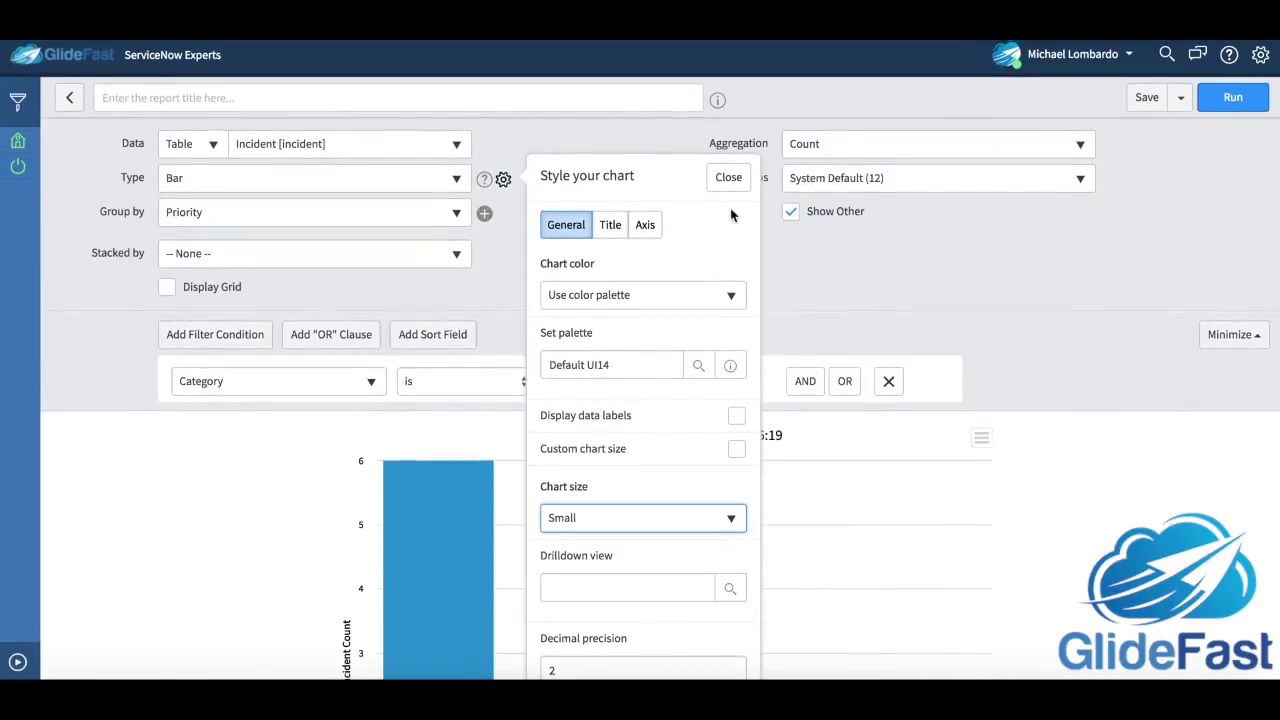
{"action": "left_click", "coordinate": [729, 178]}
{"action": "scroll", "coordinate": [920, 391], "scroll_direction": "down", "scroll_amount": 5}
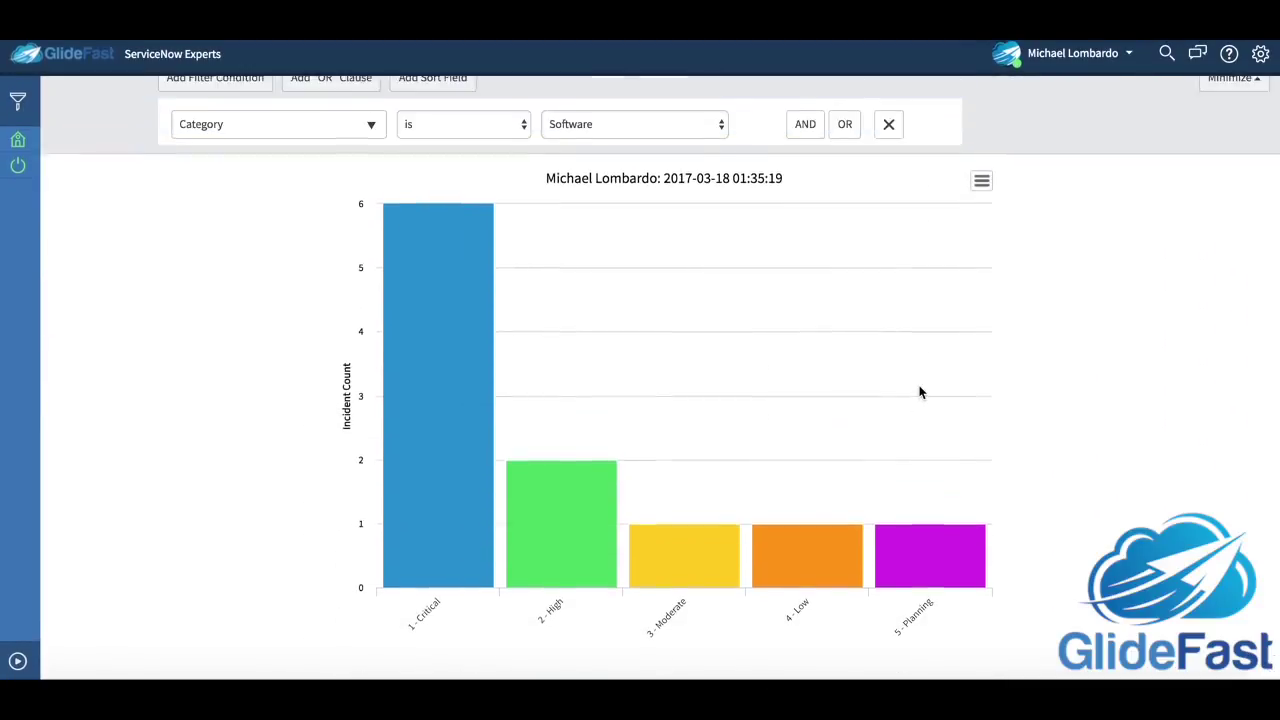
{"action": "scroll", "coordinate": [920, 392], "scroll_direction": "up", "scroll_amount": 5}
{"action": "left_click", "coordinate": [1233, 96]}
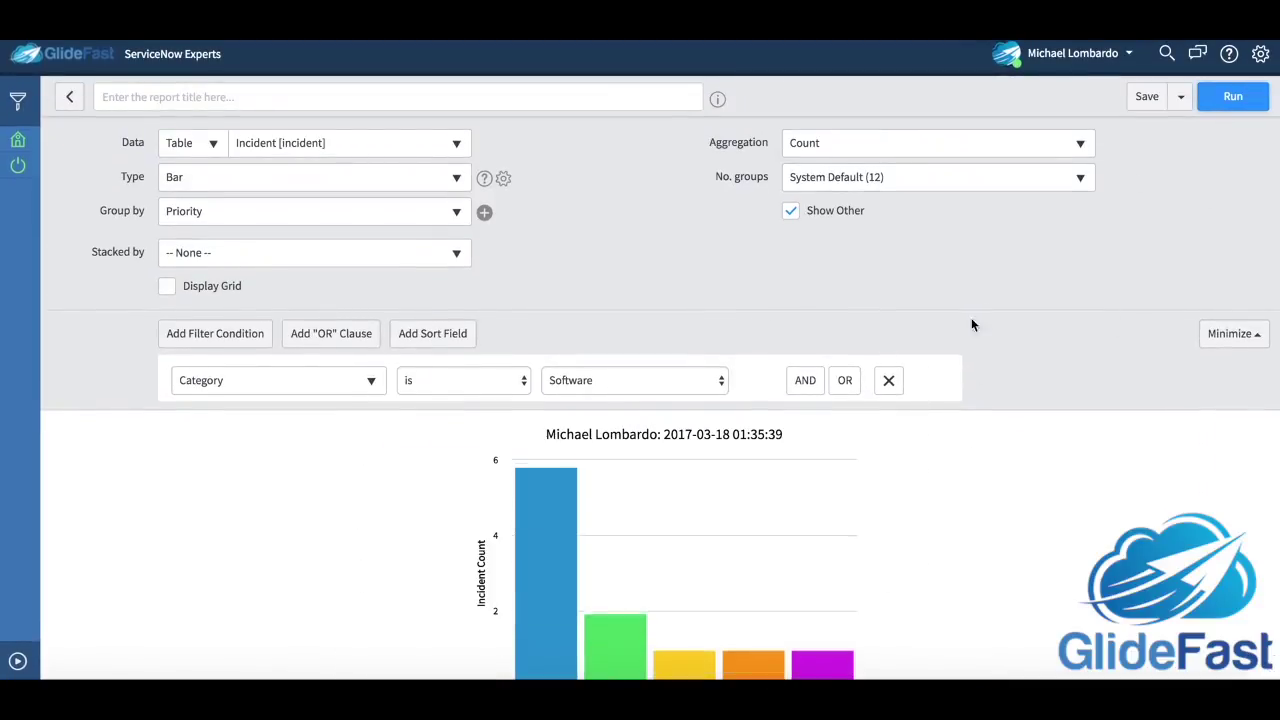
{"action": "scroll", "coordinate": [996, 494], "scroll_direction": "down", "scroll_amount": 3}
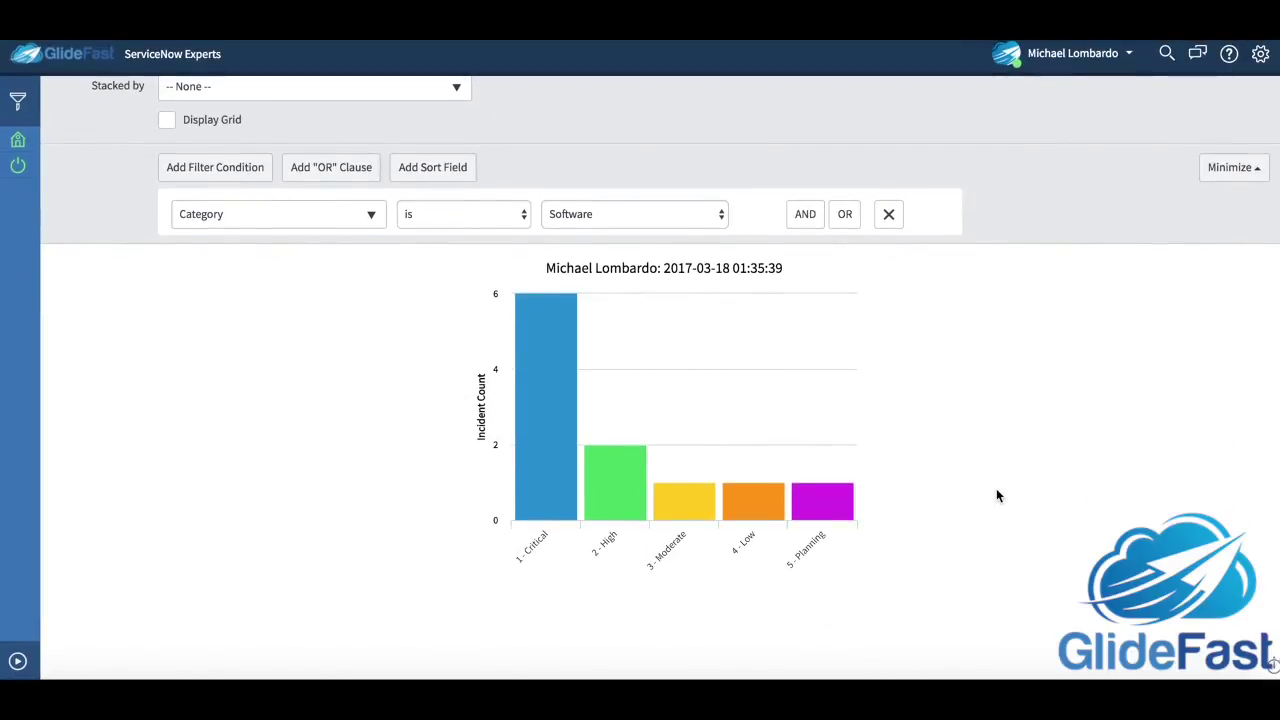
{"action": "scroll", "coordinate": [996, 494], "scroll_direction": "up", "scroll_amount": 3}
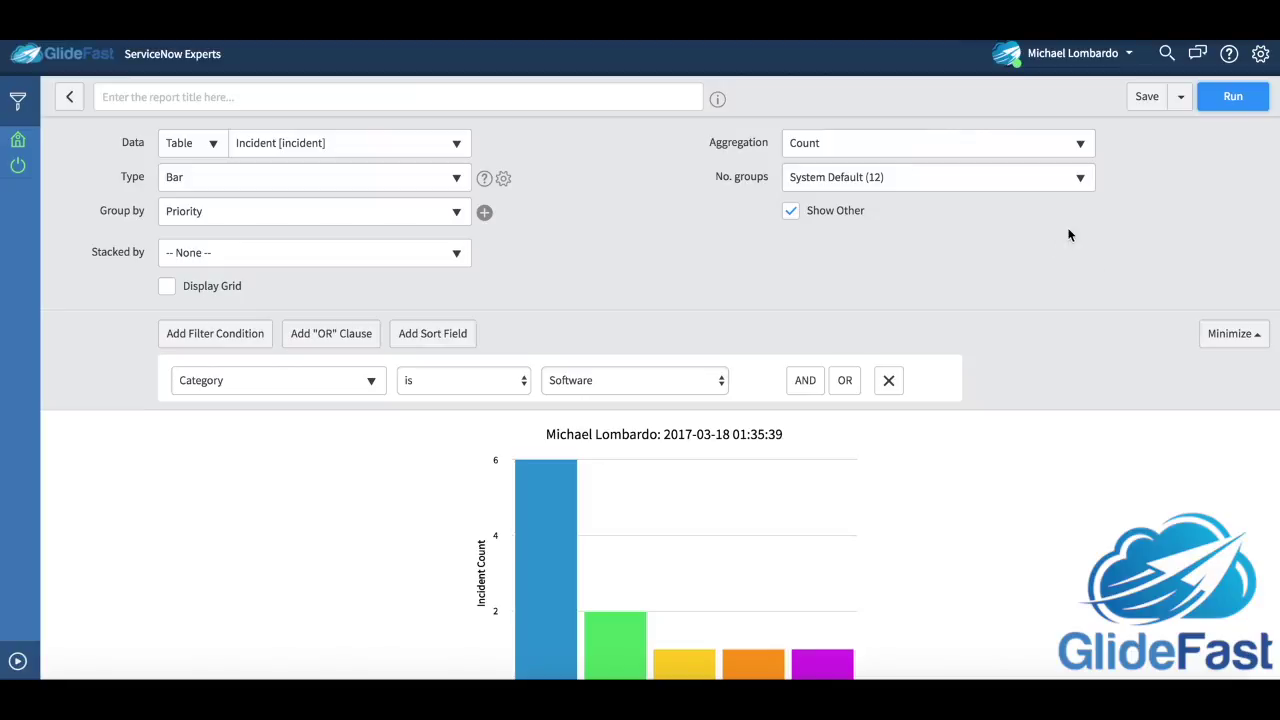
- Choose to save the bar chart as a new report
{"action": "scroll", "coordinate": [1149, 320], "scroll_direction": "down", "scroll_amount": 1}
{"action": "left_click", "coordinate": [1180, 87]}
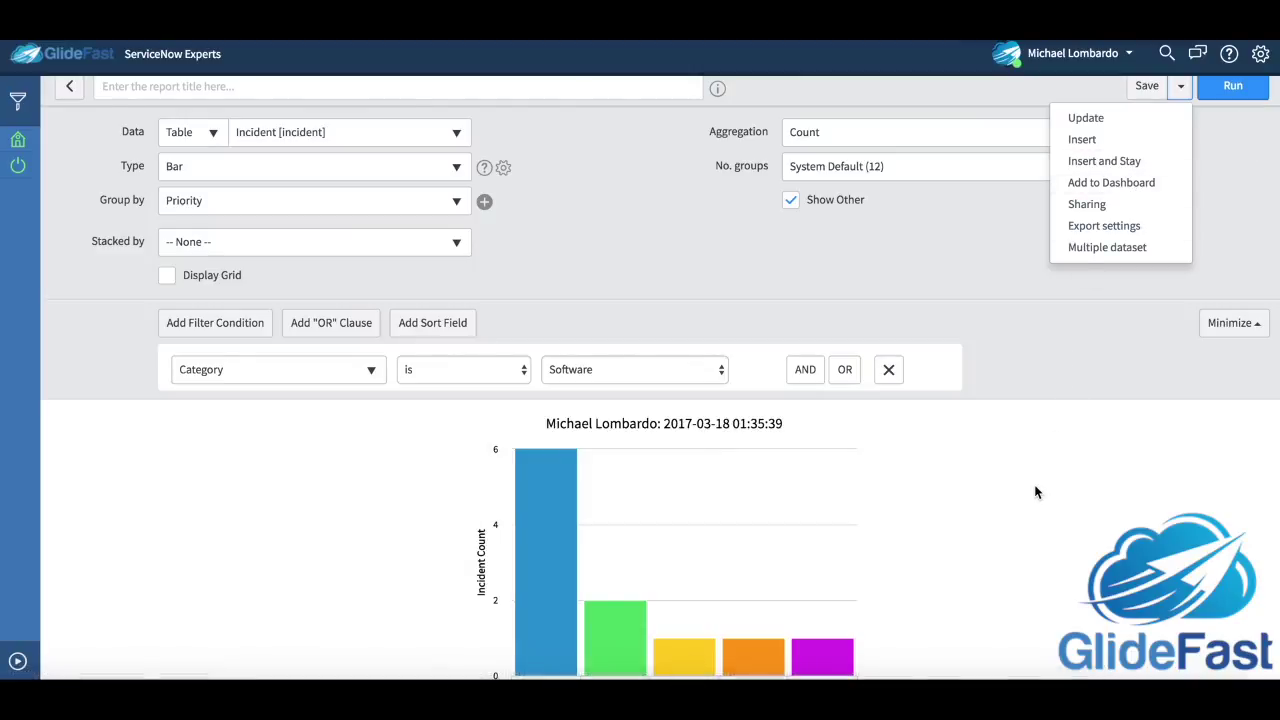
{"action": "scroll", "coordinate": [1034, 484], "scroll_direction": "down", "scroll_amount": 3}
{"action": "scroll", "coordinate": [1034, 484], "scroll_direction": "up", "scroll_amount": 2}
{"action": "scroll", "coordinate": [1034, 487], "scroll_direction": "up", "scroll_amount": 1}
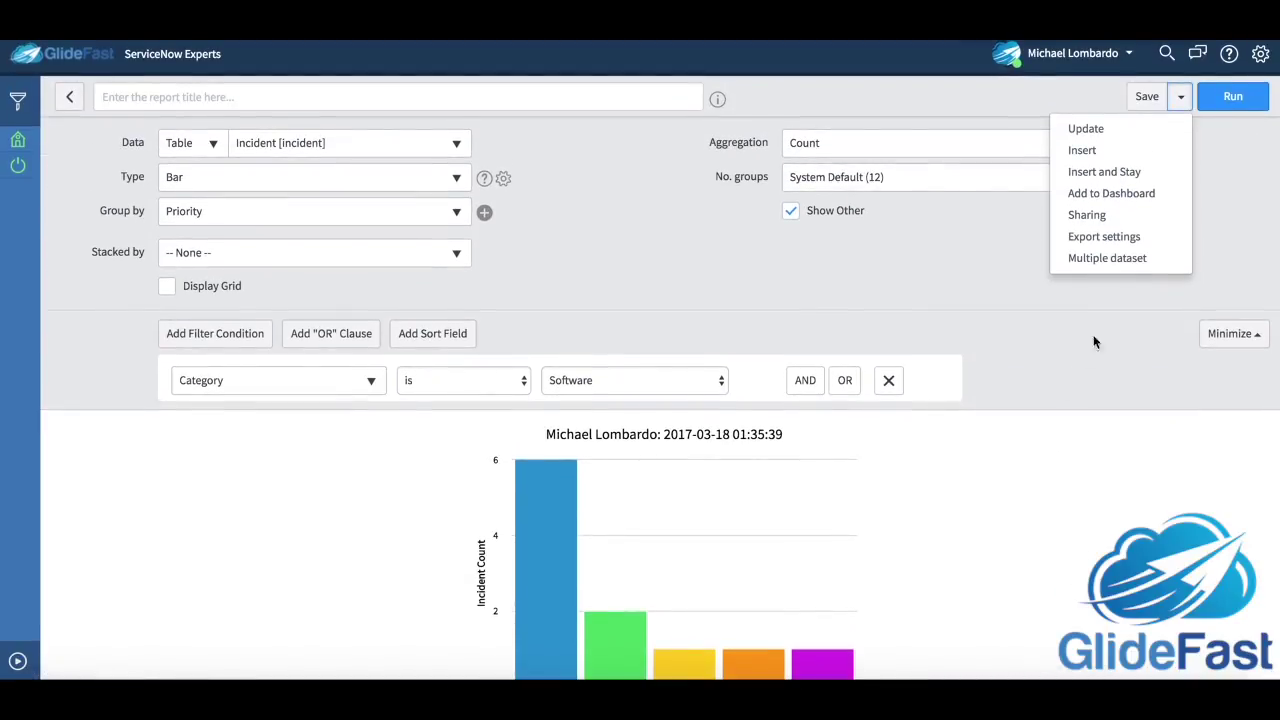
{"action": "left_click", "coordinate": [1183, 97]}
{"action": "left_click", "coordinate": [1183, 97]}
{"action": "left_click", "coordinate": [1147, 97]}
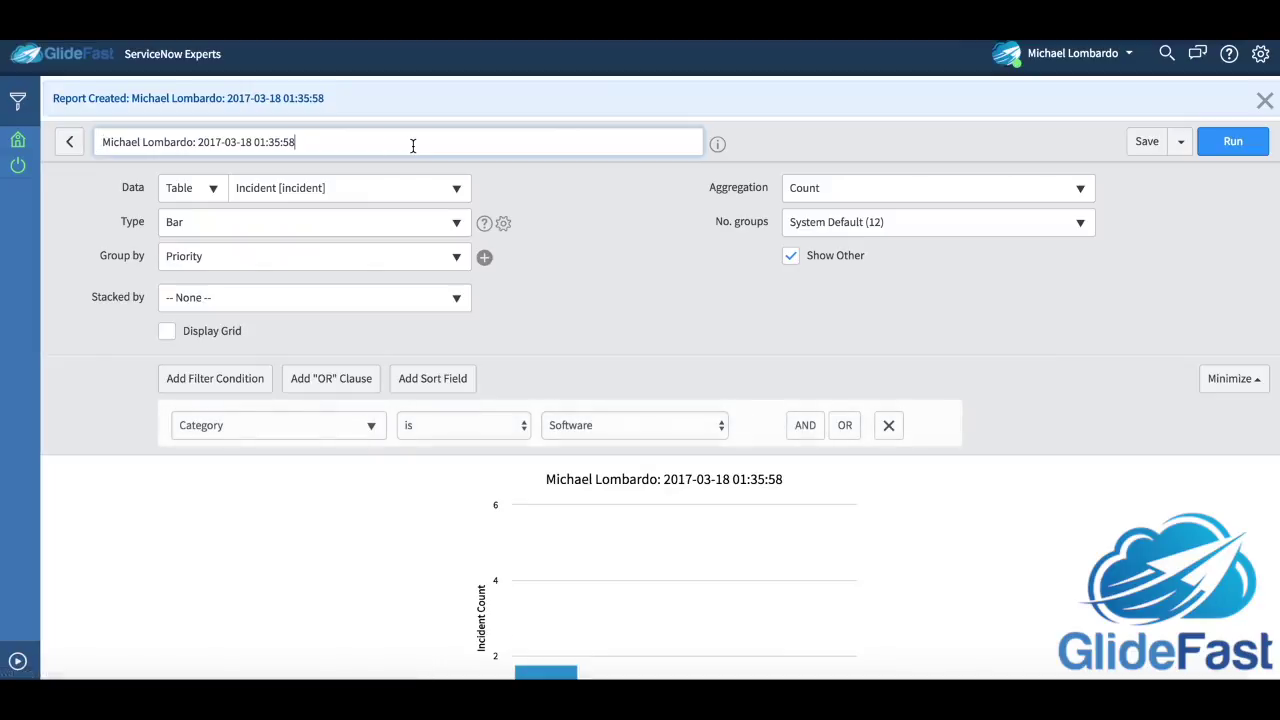
- Title the report 'Software category incidents by priority' and save it
{"action": "left_click_drag", "start_coordinate": [412, 145], "coordinate": [104, 140]}
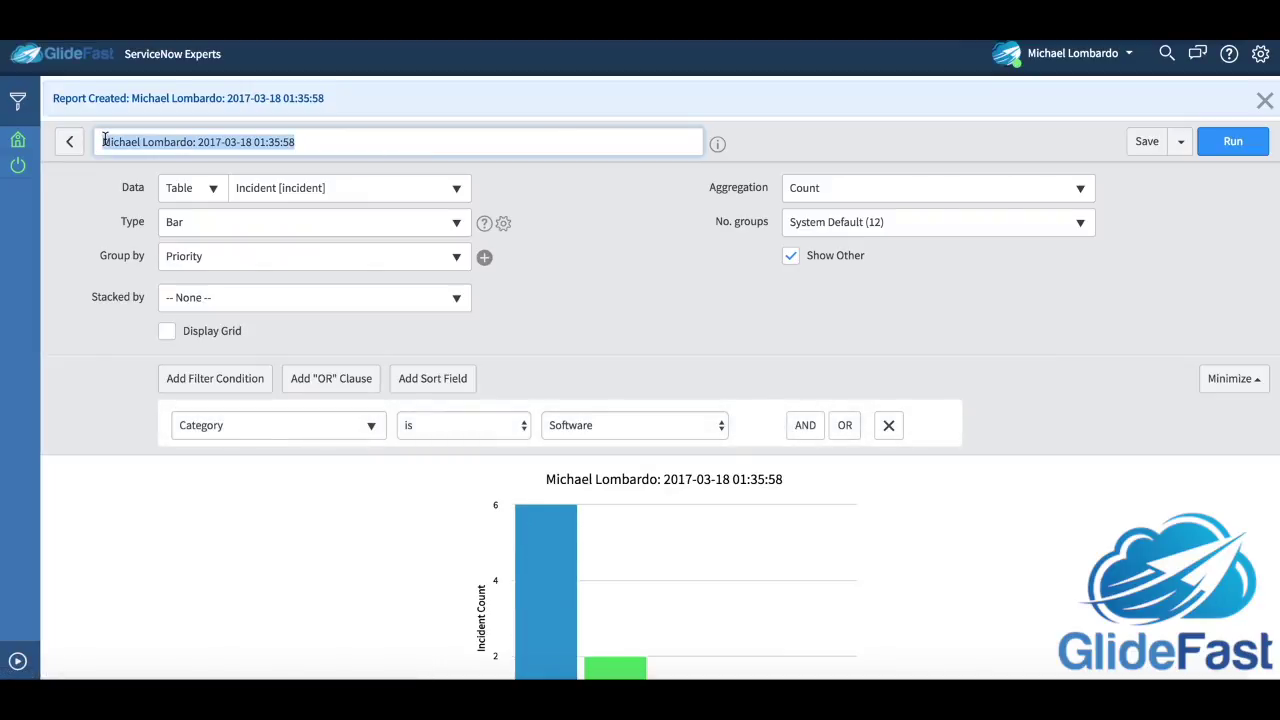
{"action": "scroll", "coordinate": [305, 332], "scroll_direction": "down", "scroll_amount": 3}
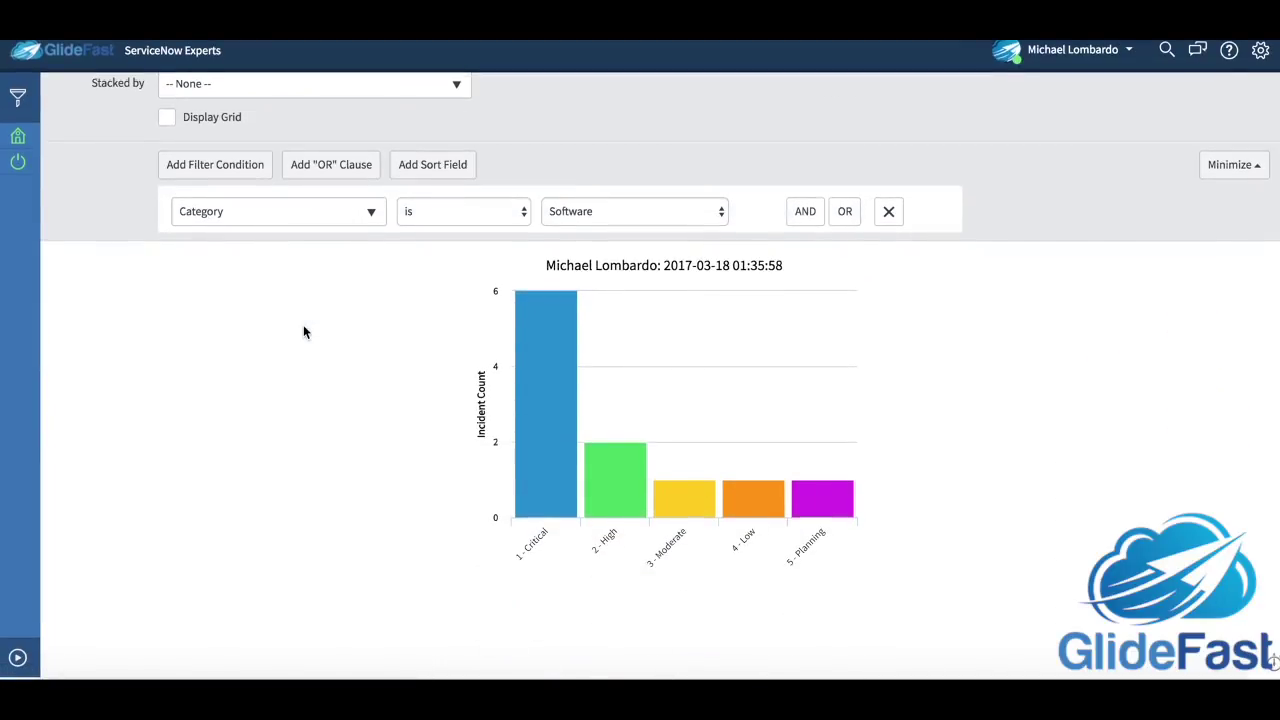
{"action": "scroll", "coordinate": [305, 332], "scroll_direction": "up", "scroll_amount": 3}
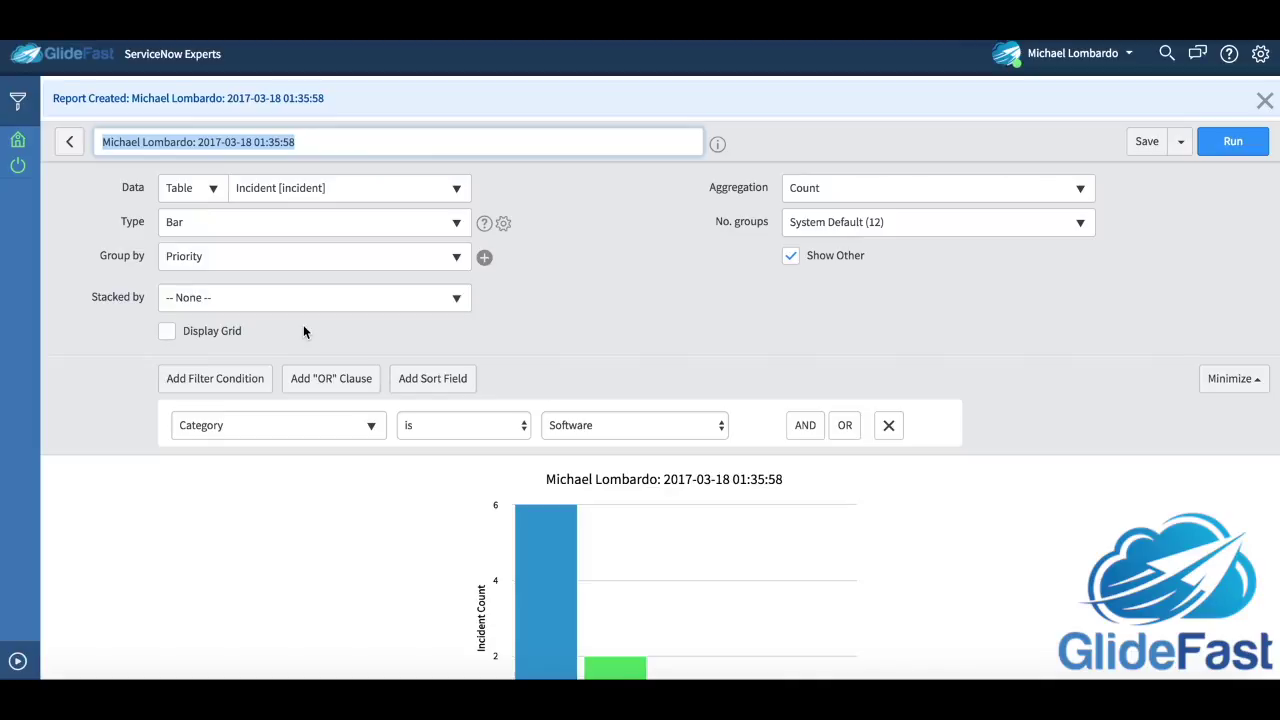
{"action": "type", "text": "Software cateory"}
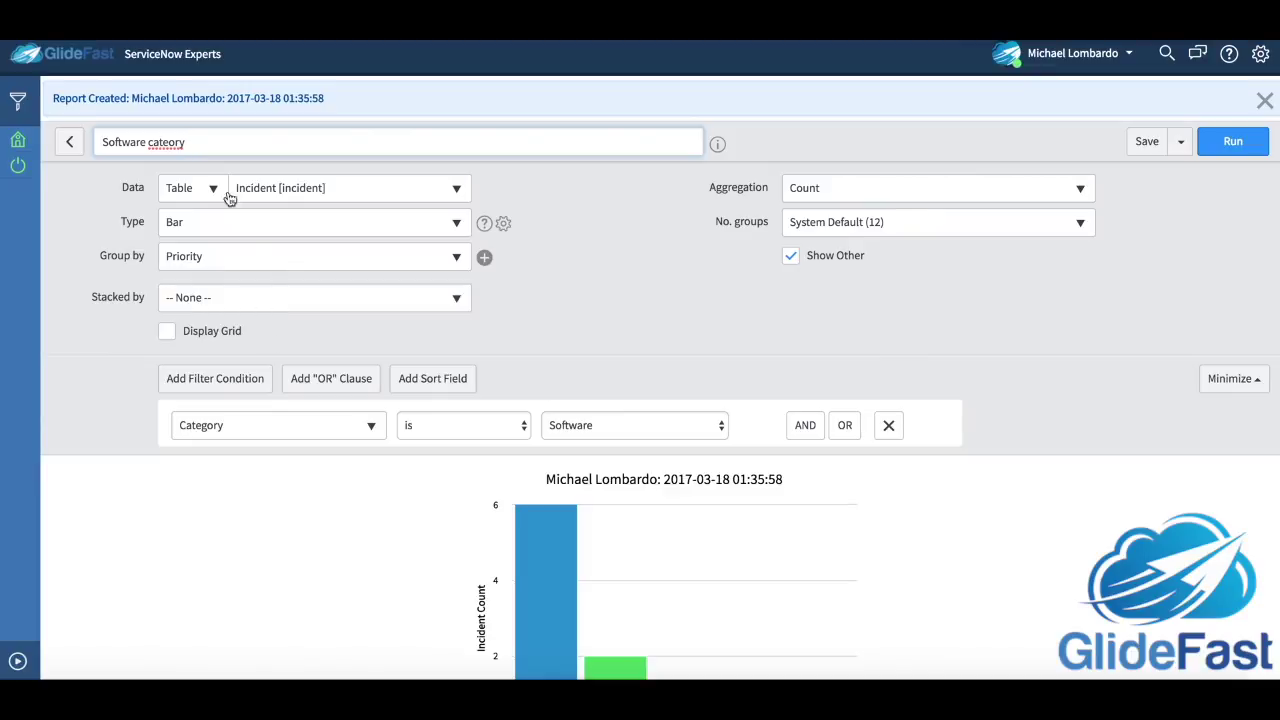
{"action": "left_click_drag", "start_coordinate": [149, 143], "coordinate": [465, 143]}
{"action": "type", "text": "cidents by priority"}
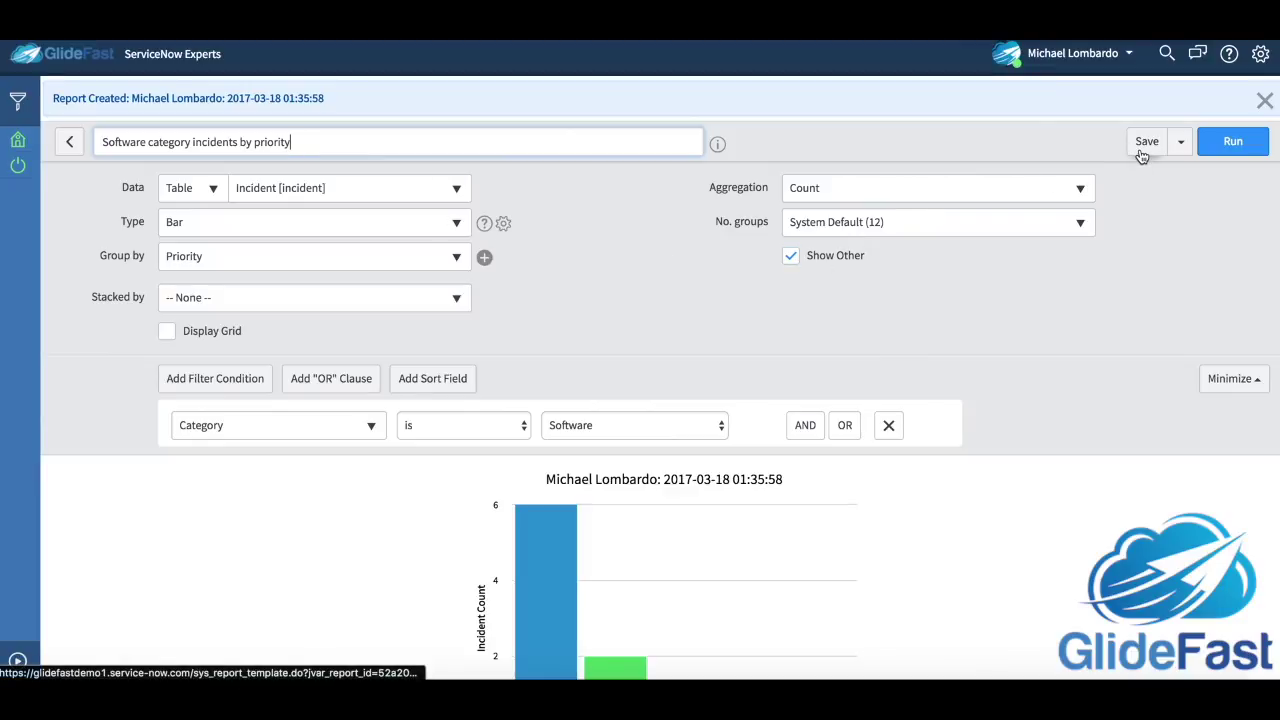
{"action": "left_click", "coordinate": [1147, 145]}
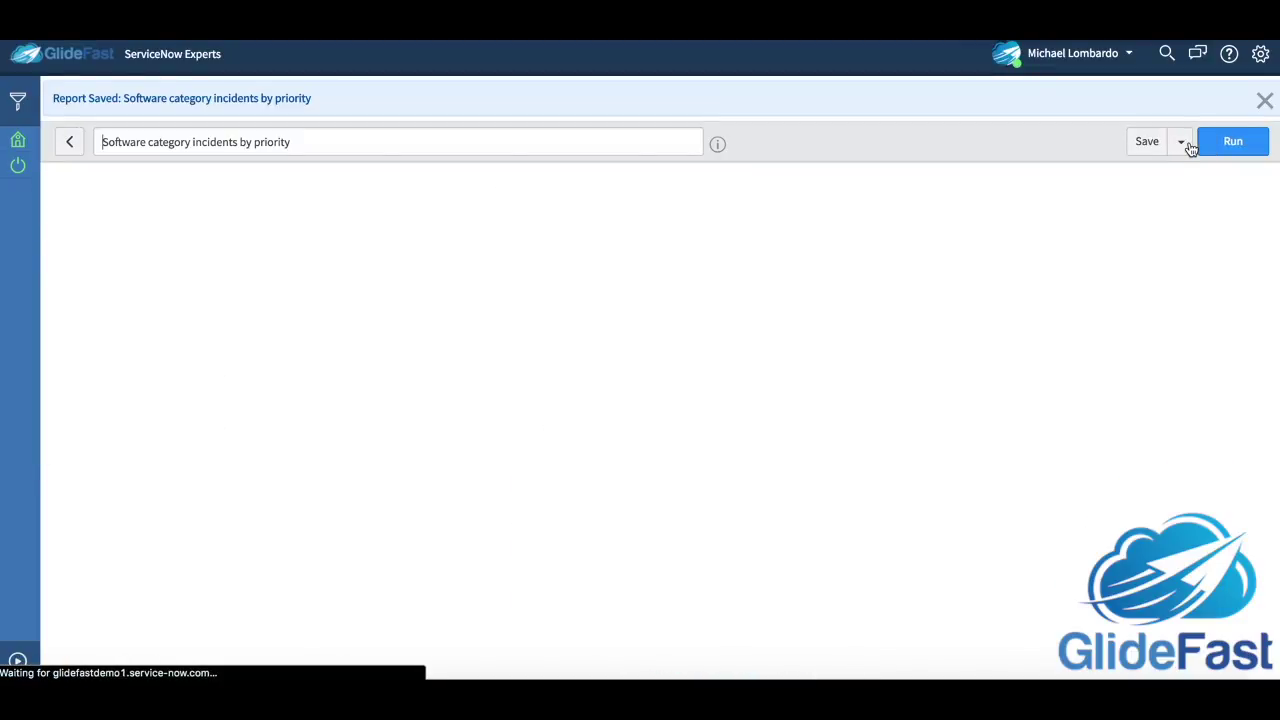
- Add the chart to the ITIL Homepage dashboard and move it into the left column
{"action": "left_click", "coordinate": [1186, 143]}
{"action": "left_click", "coordinate": [1080, 262]}
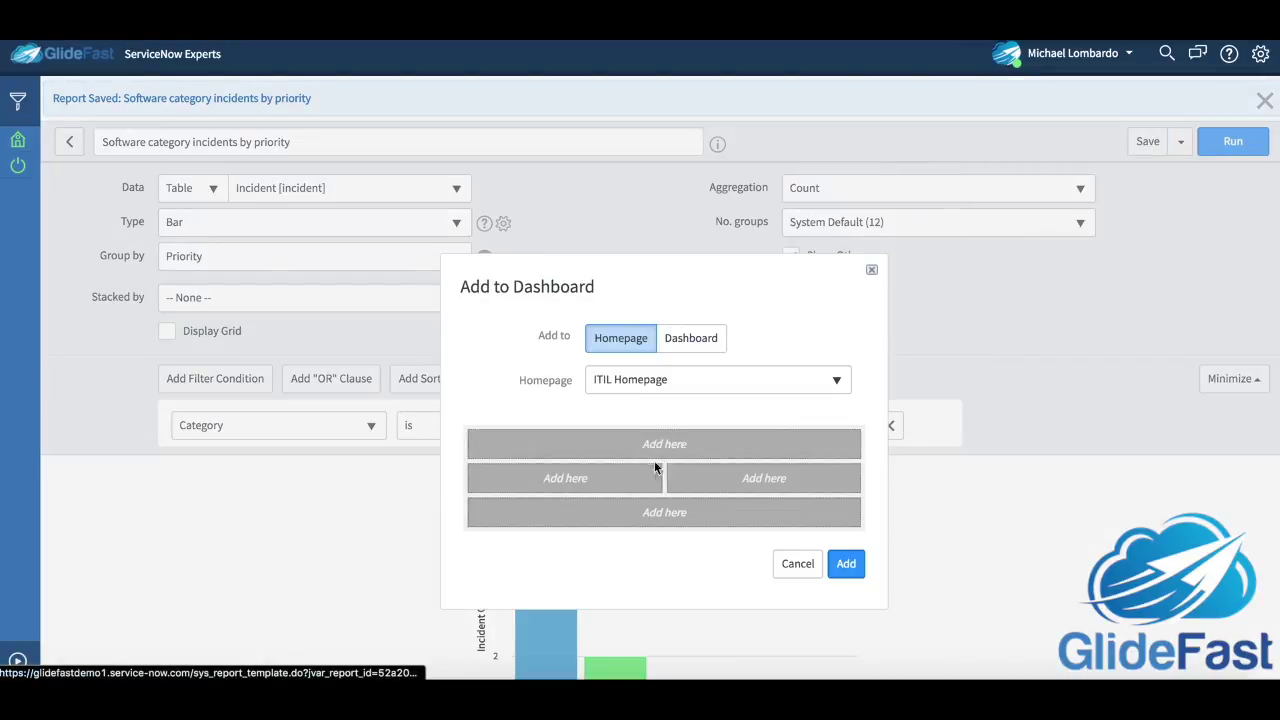
{"action": "left_click", "coordinate": [846, 563]}
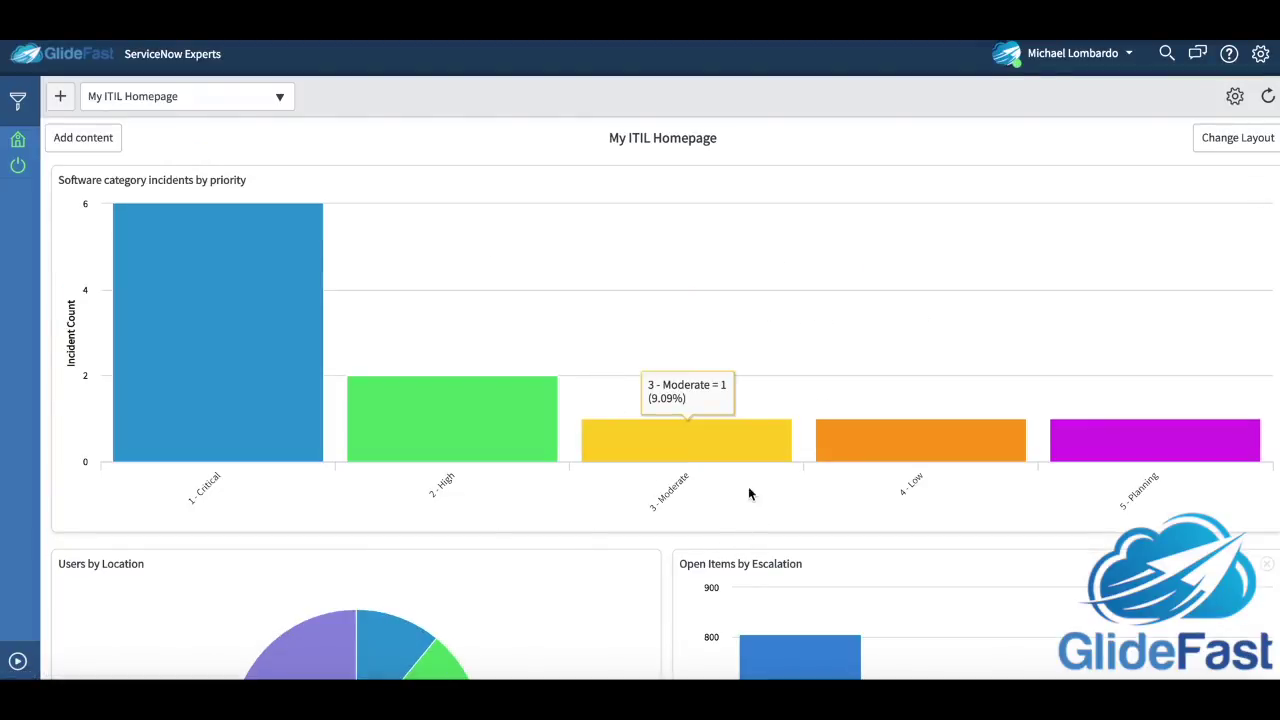
{"action": "left_click_drag", "start_coordinate": [837, 174], "coordinate": [390, 455]}
{"action": "scroll", "coordinate": [597, 414], "scroll_direction": "down", "scroll_amount": 3}
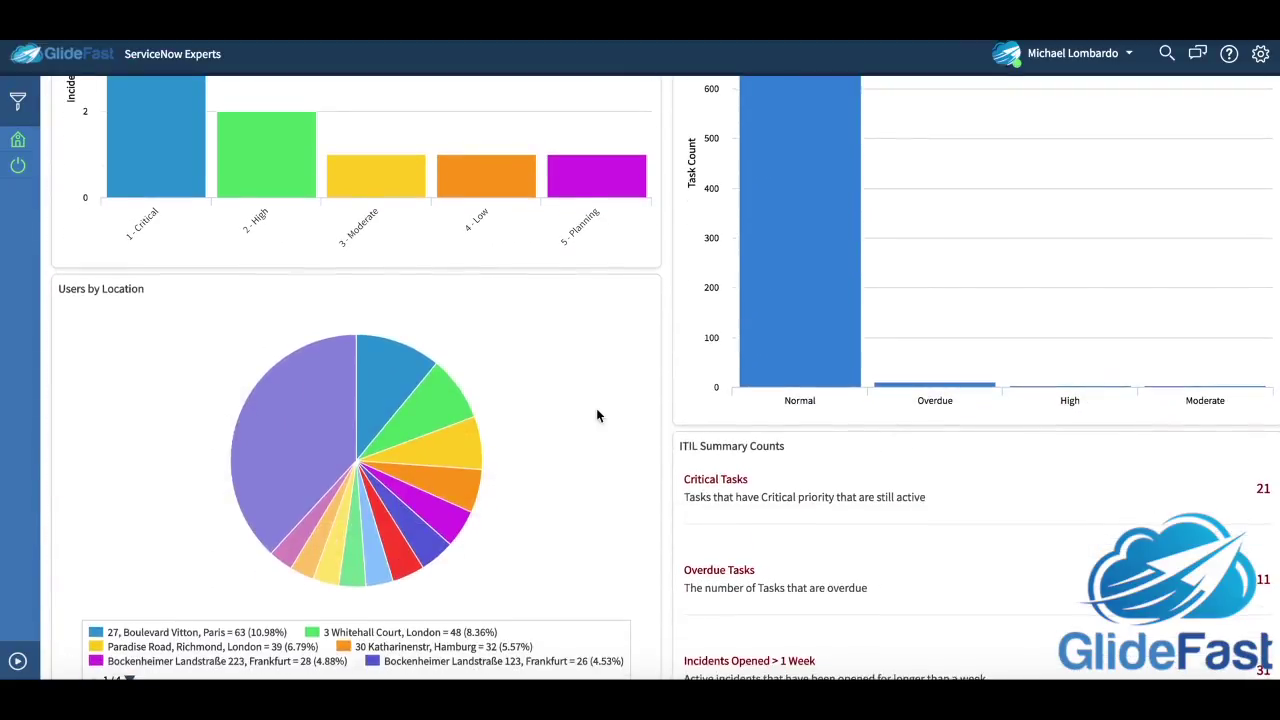
{"action": "scroll", "coordinate": [597, 414], "scroll_direction": "up", "scroll_amount": 3}
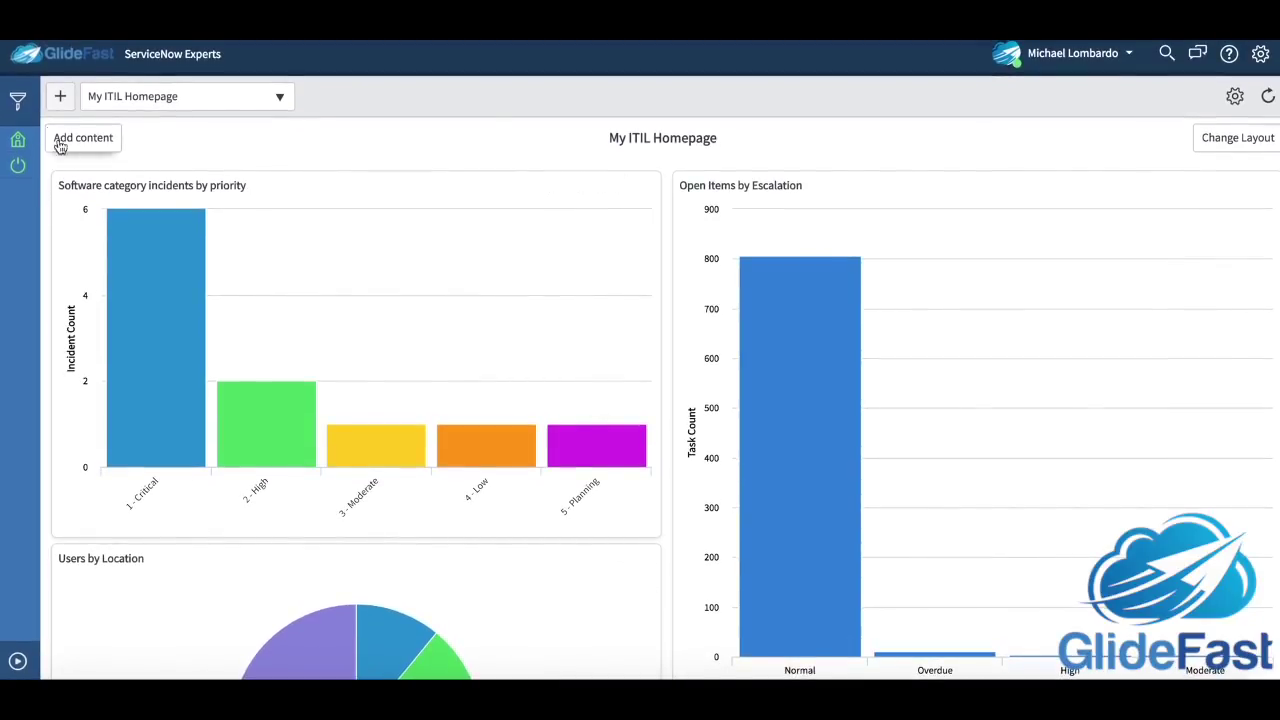
{"action": "left_click", "coordinate": [17, 99]}
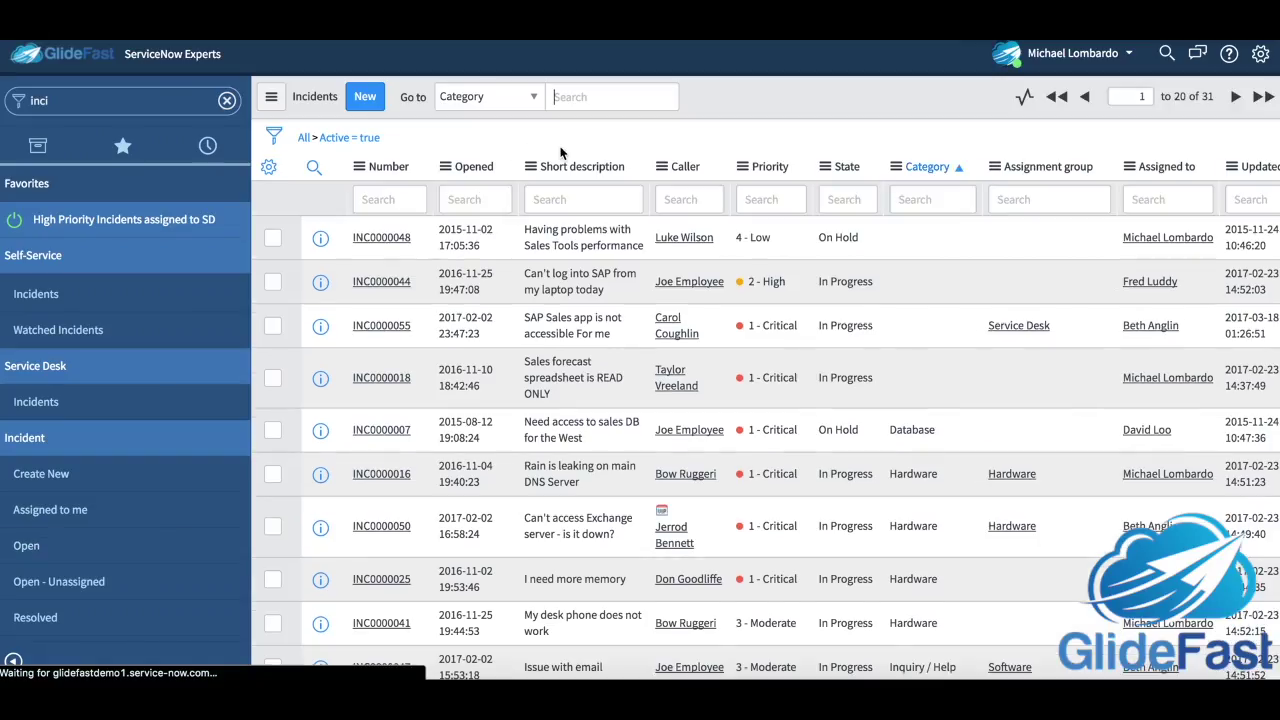
- Chart the active incidents by Caller as a pie, then return to the Incidents list
{"action": "right_click", "coordinate": [698, 170]}
{"action": "left_click", "coordinate": [734, 316]}
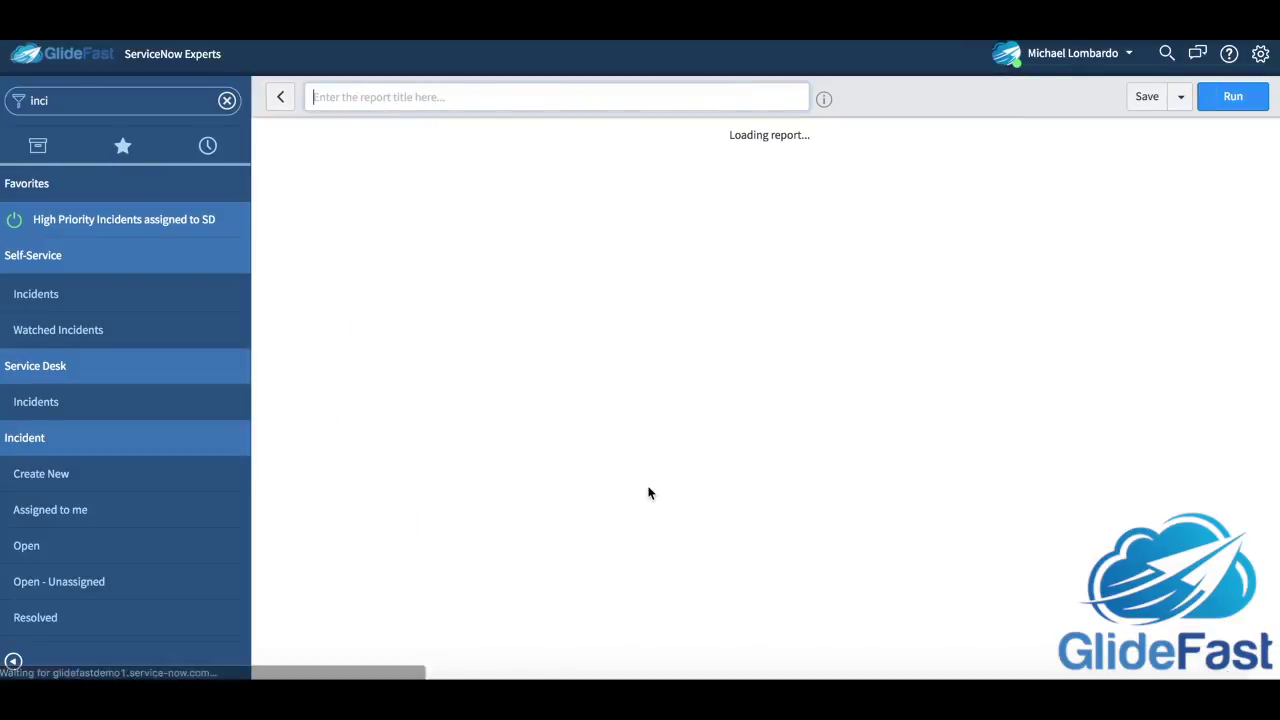
{"action": "scroll", "coordinate": [830, 560], "scroll_direction": "down", "scroll_amount": 3}
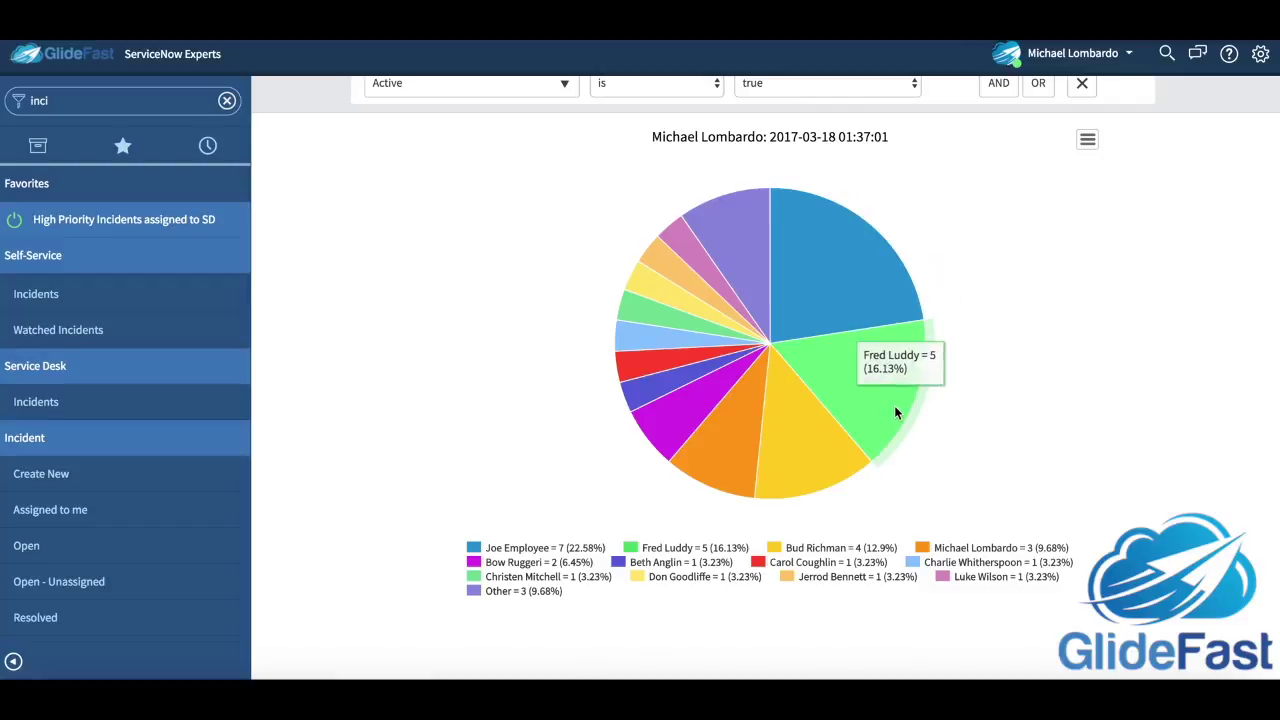
{"action": "scroll", "coordinate": [786, 471], "scroll_direction": "up", "scroll_amount": 3}
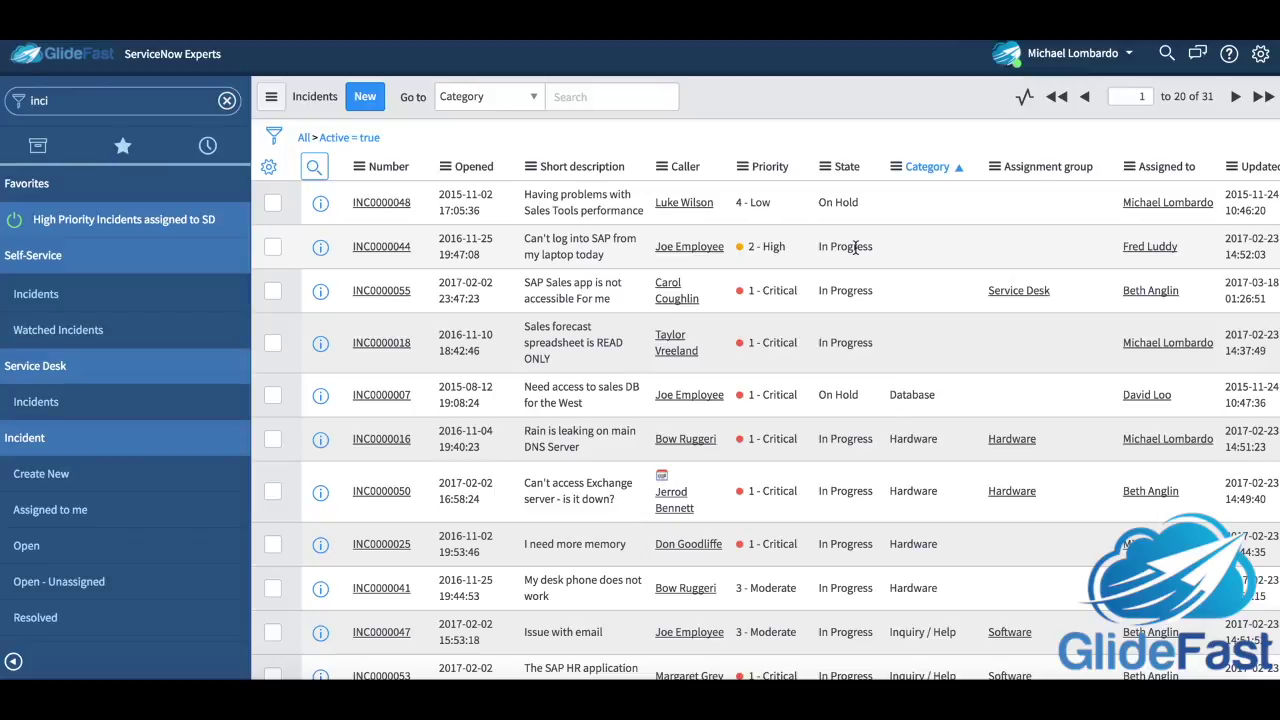
{"action": "right_click", "coordinate": [855, 247]}
- Show only the 20 In Progress incidents, export them to Excel (.xlsx), and open incident.xlsx
{"action": "left_click", "coordinate": [892, 260]}
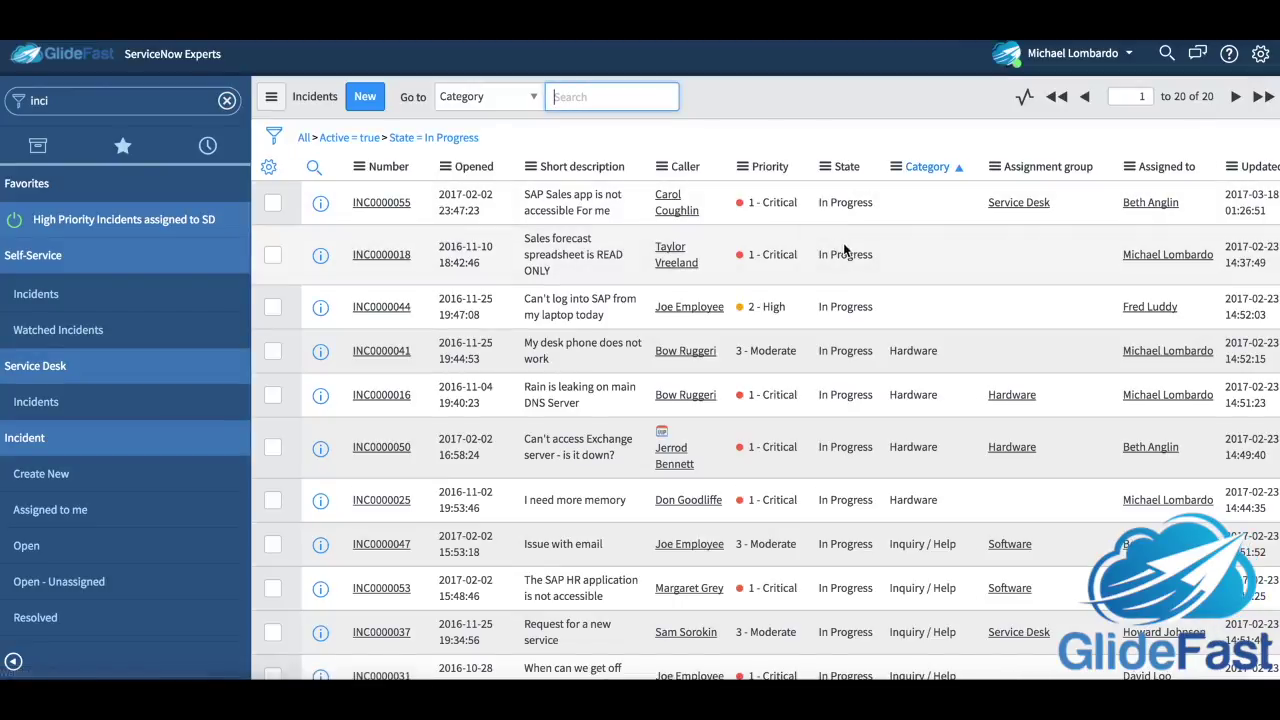
{"action": "right_click", "coordinate": [771, 172]}
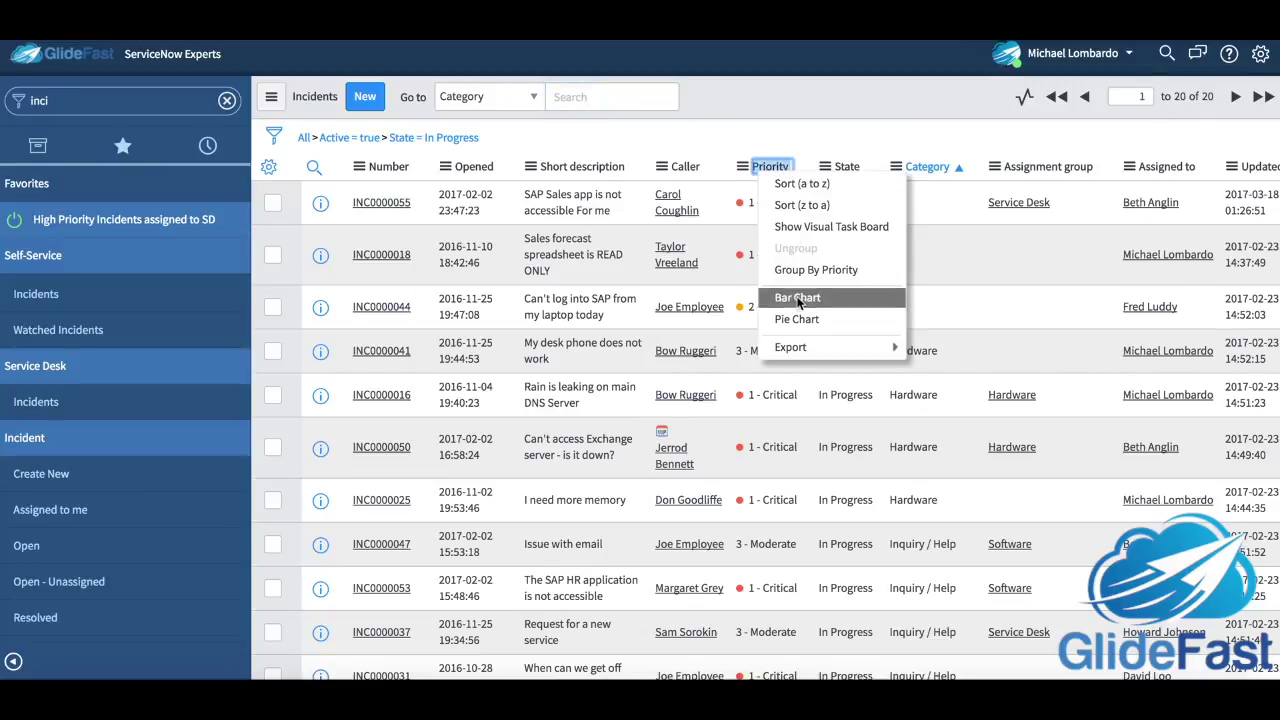
{"action": "mouse_move", "coordinate": [800, 349]}
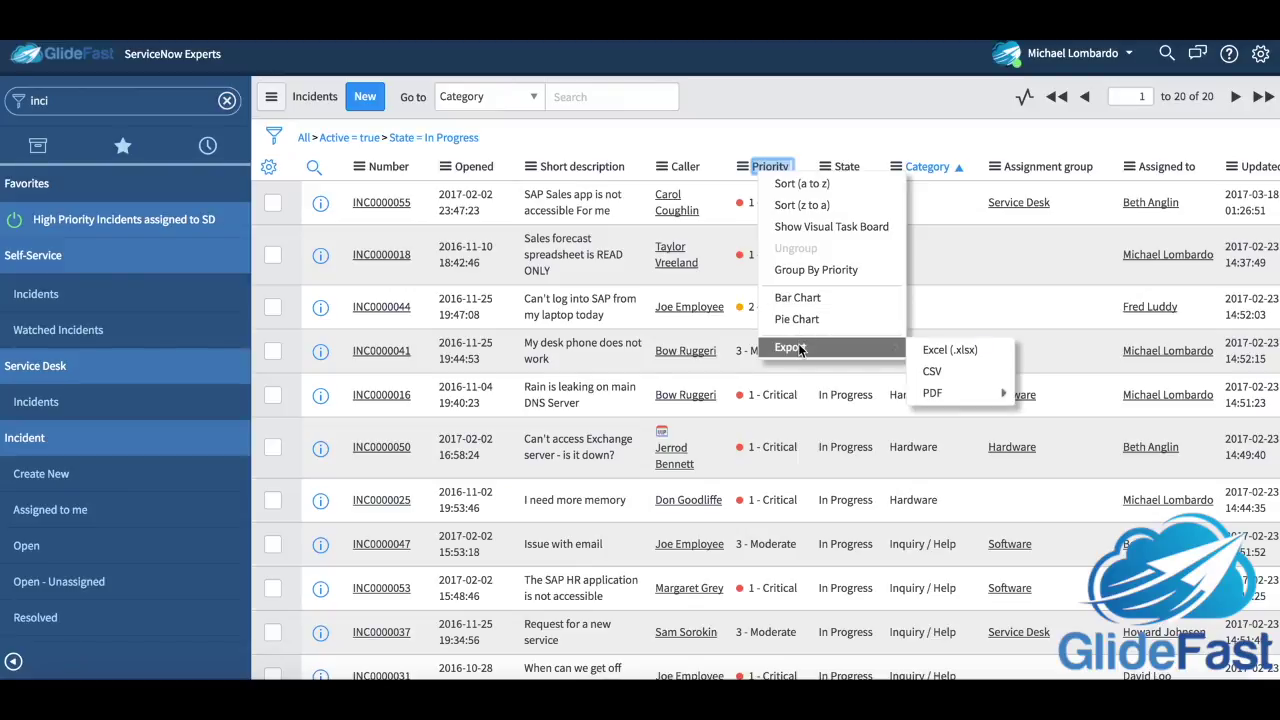
{"action": "left_click", "coordinate": [965, 356]}
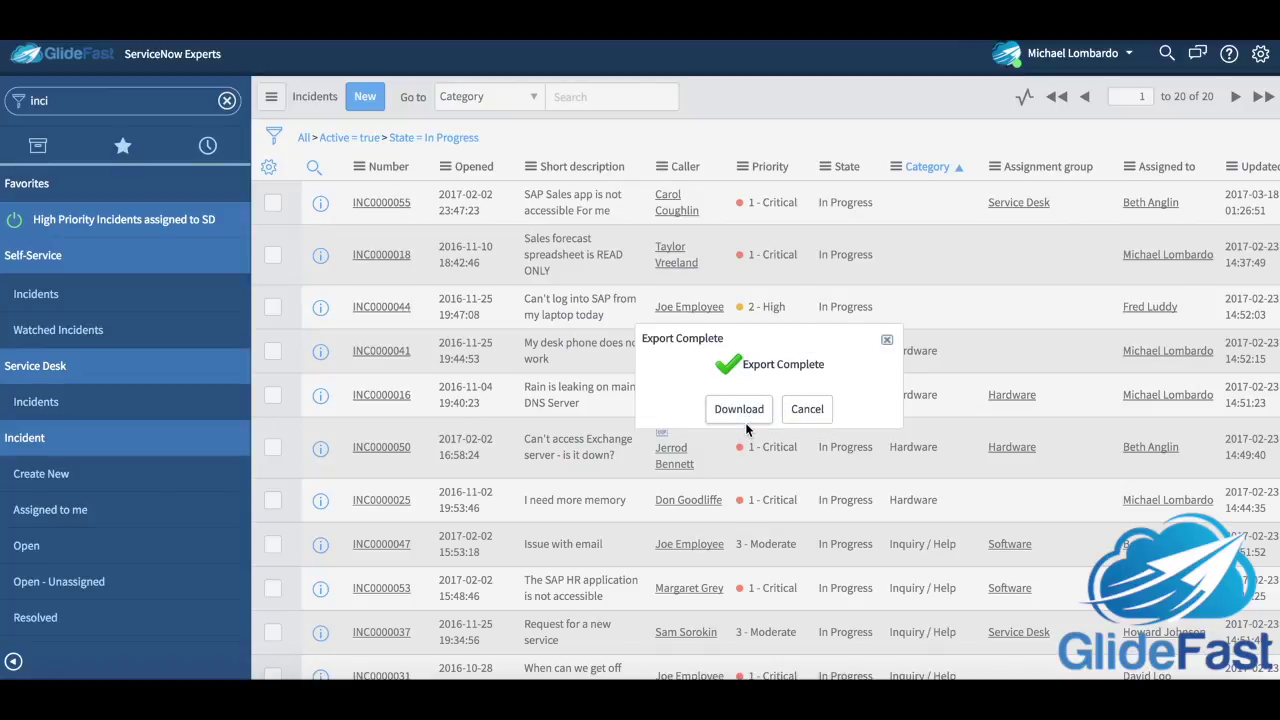
{"action": "left_click", "coordinate": [745, 422]}
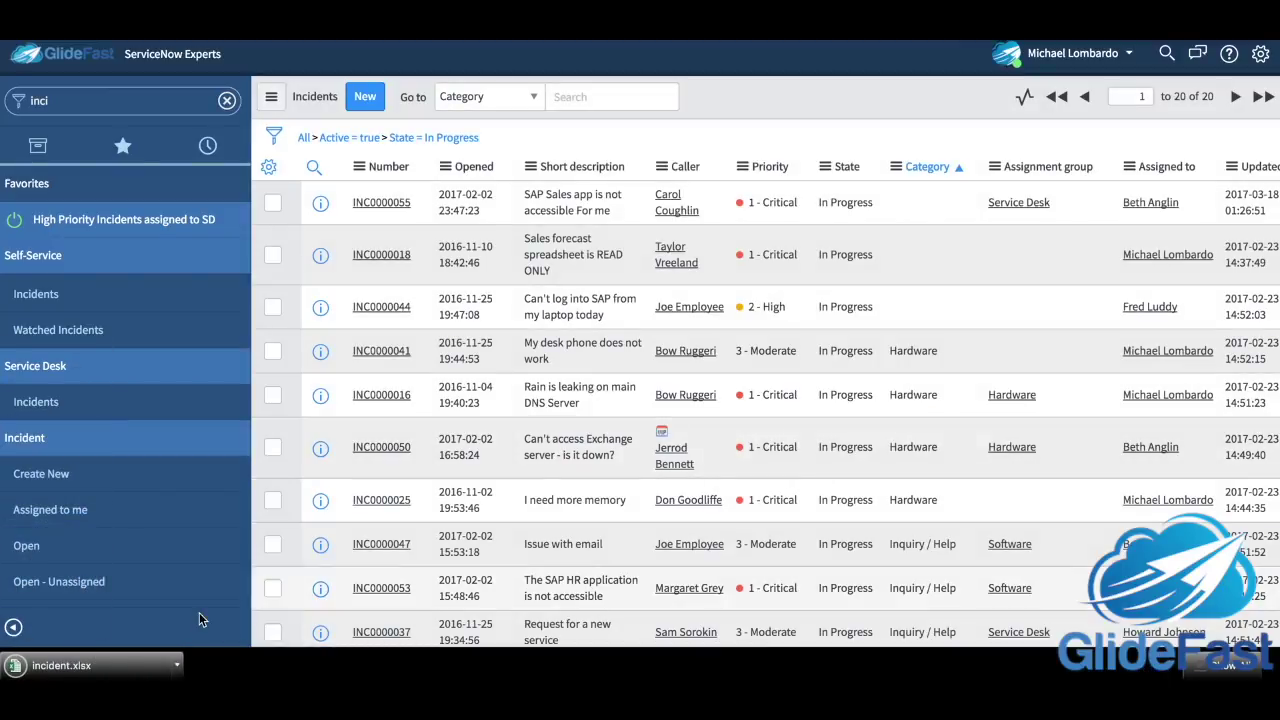
{"action": "left_click", "coordinate": [116, 676]}
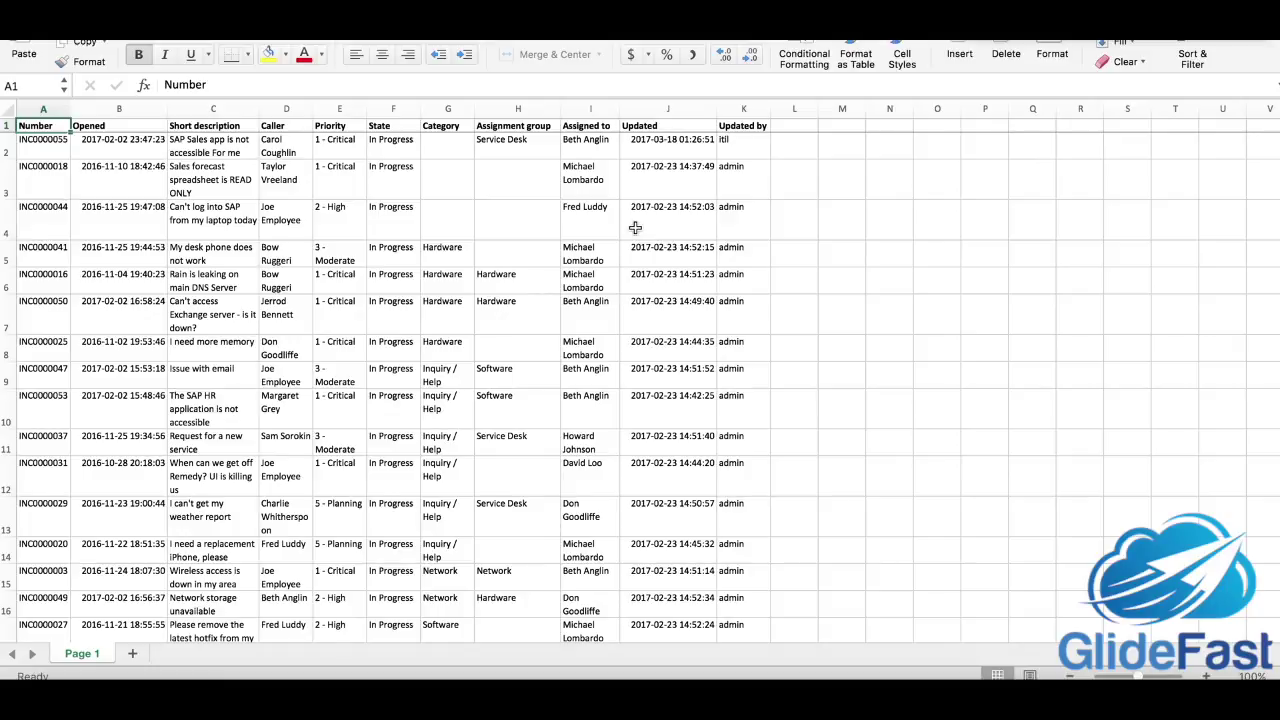
- Scroll through the exported In Progress incident rows in incident.xlsx
{"action": "scroll", "coordinate": [635, 228], "scroll_direction": "down", "scroll_amount": 5}
{"action": "scroll", "coordinate": [635, 228], "scroll_direction": "up", "scroll_amount": 5}
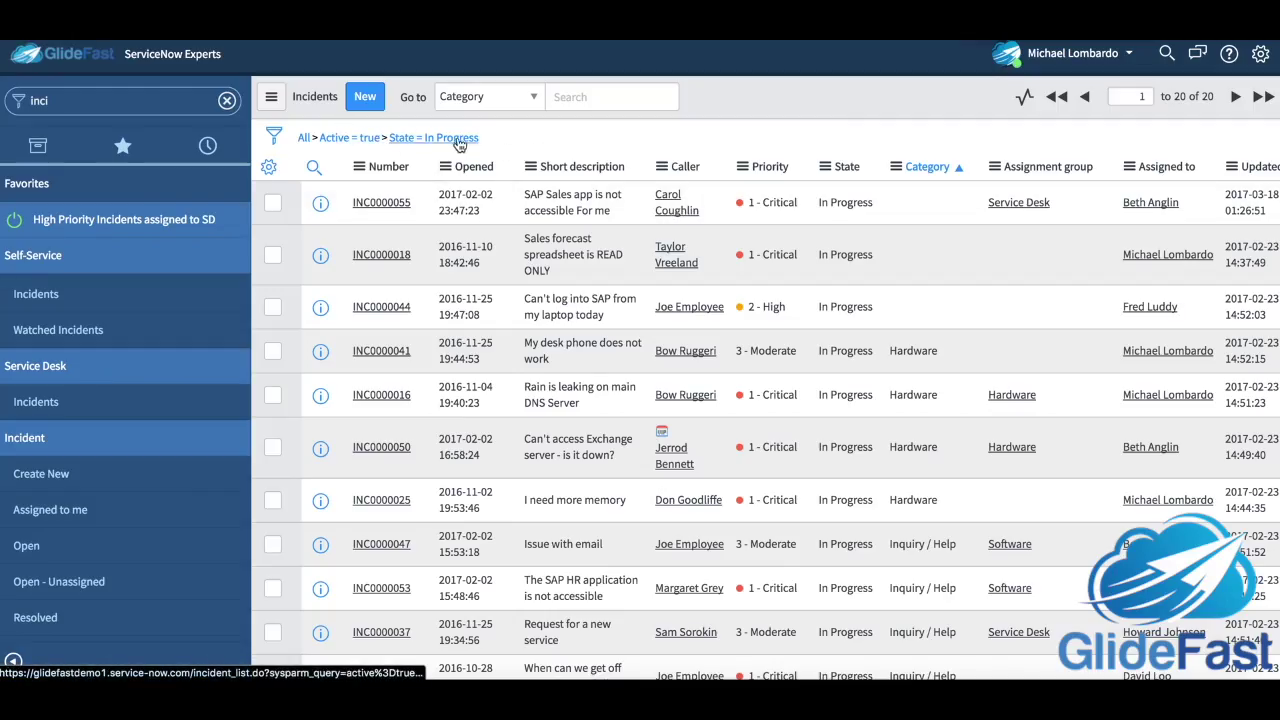
- Export the In Progress incident list as a Detailed Landscape PDF and open incident.pdf
{"action": "right_click", "coordinate": [573, 157]}
{"action": "mouse_move", "coordinate": [643, 332]}
{"action": "mouse_move", "coordinate": [788, 386]}
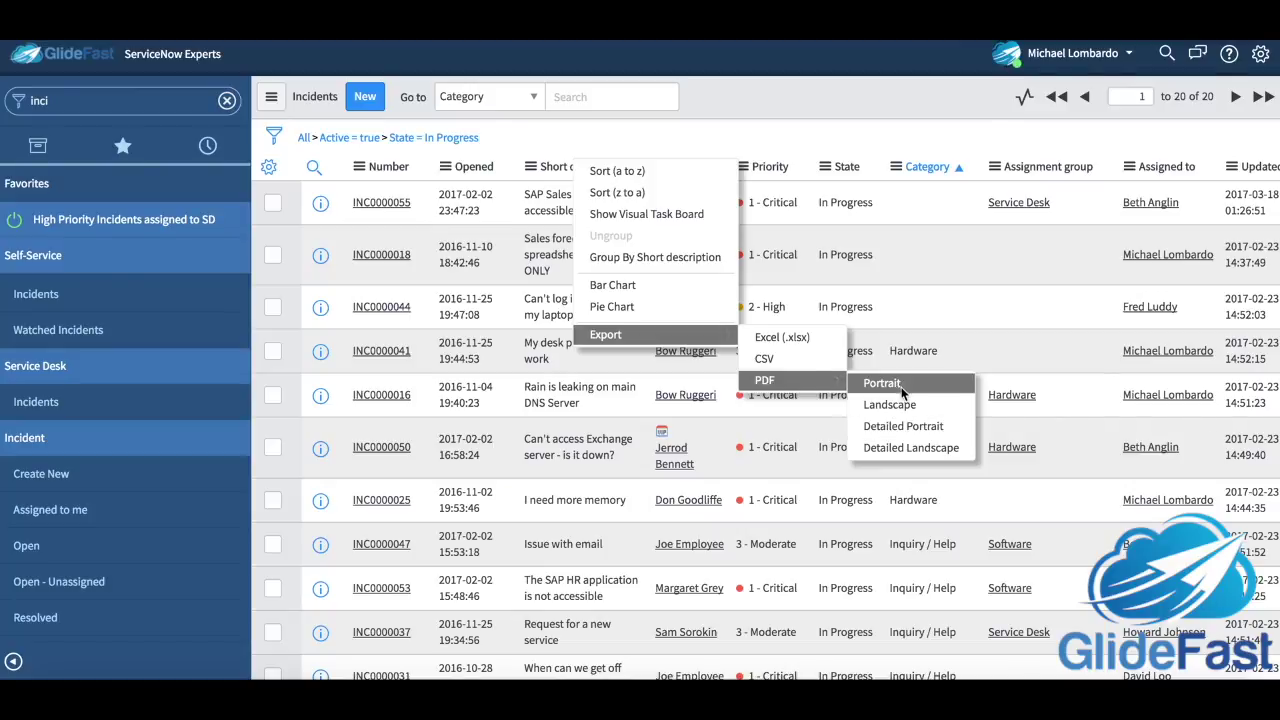
{"action": "left_click", "coordinate": [906, 447]}
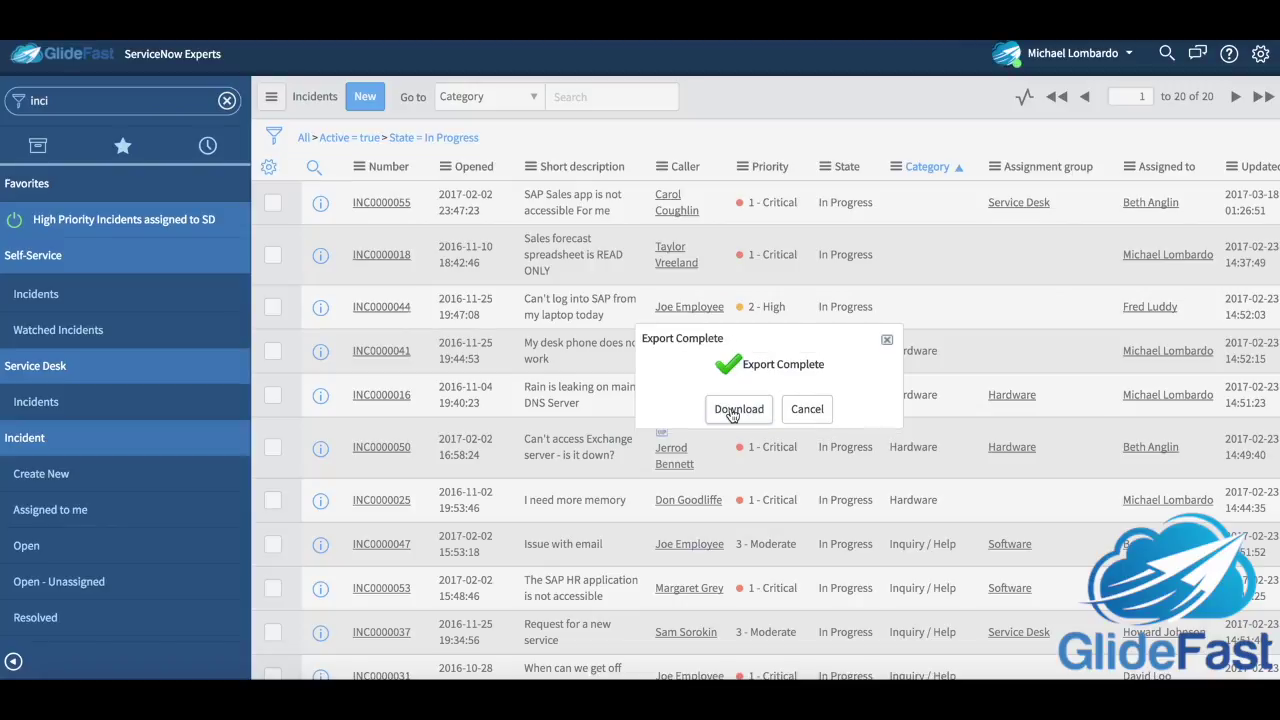
{"action": "left_click", "coordinate": [735, 411]}
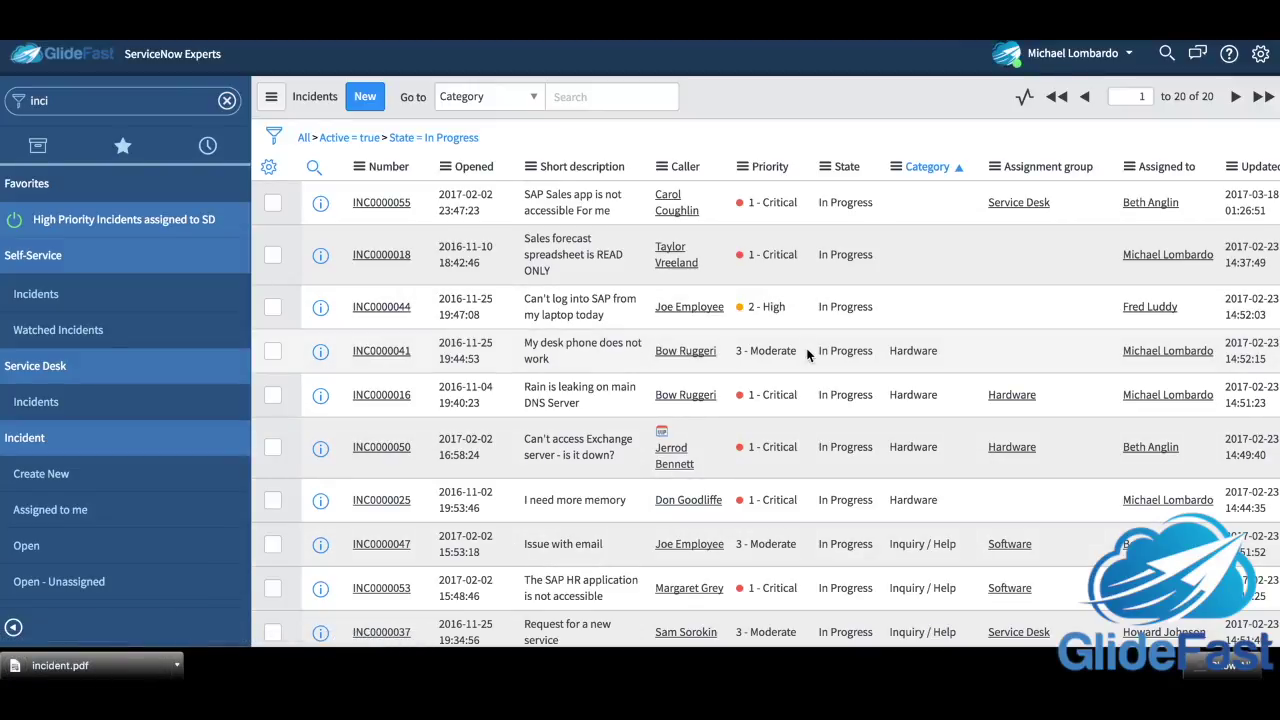
{"action": "left_click", "coordinate": [86, 671]}
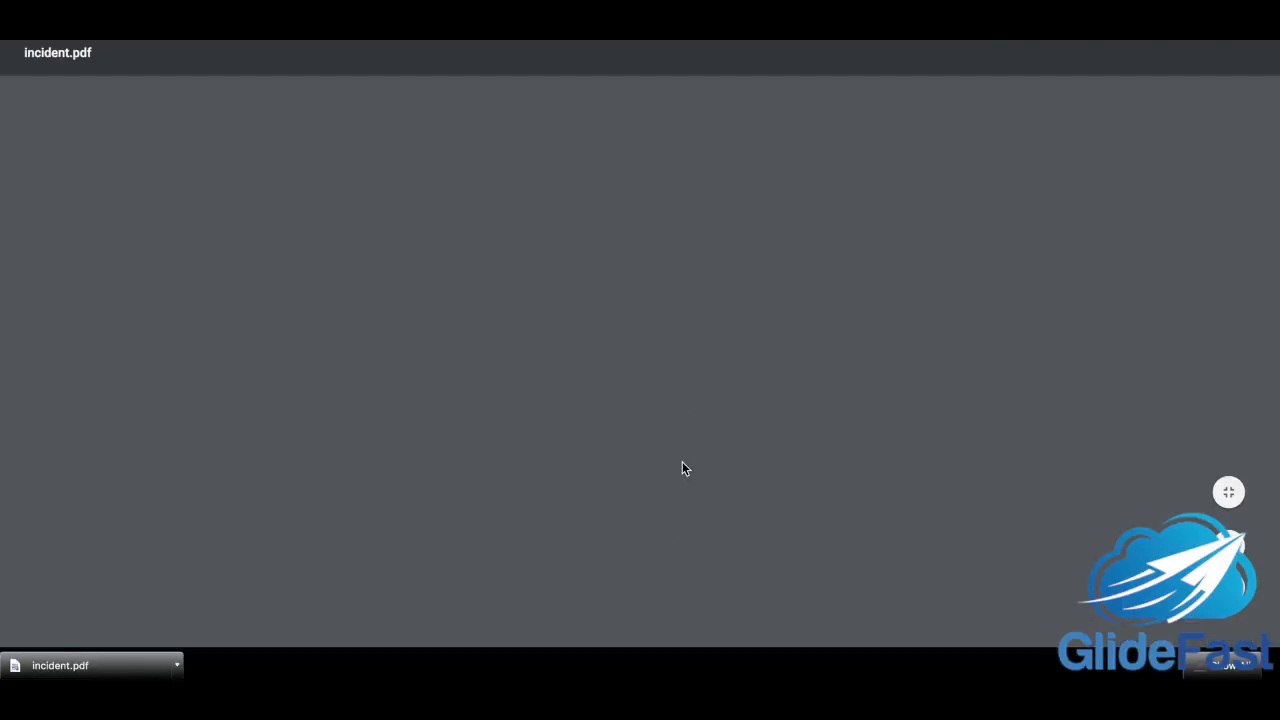
- Scroll through the 26-page incident.pdf, reviewing the incident table and per-incident details
{"action": "scroll", "coordinate": [757, 385], "scroll_direction": "down", "scroll_amount": 20}
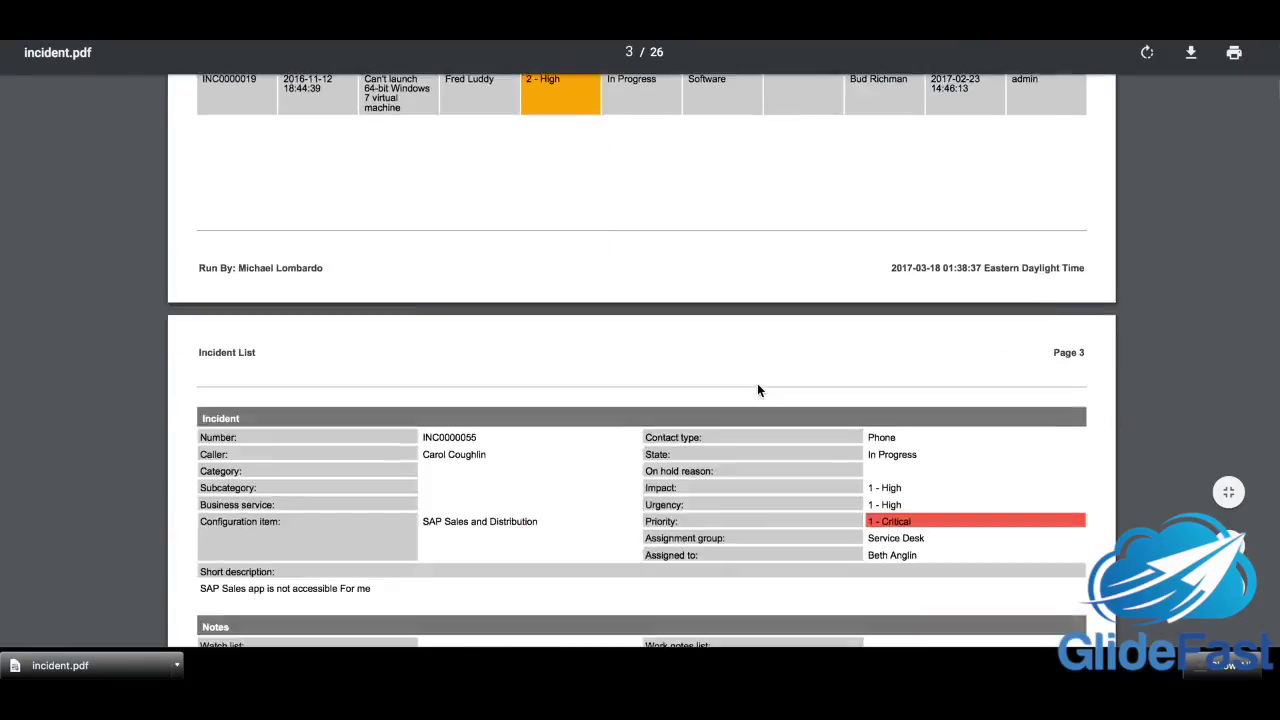
{"action": "scroll", "coordinate": [757, 390], "scroll_direction": "up", "scroll_amount": 20}
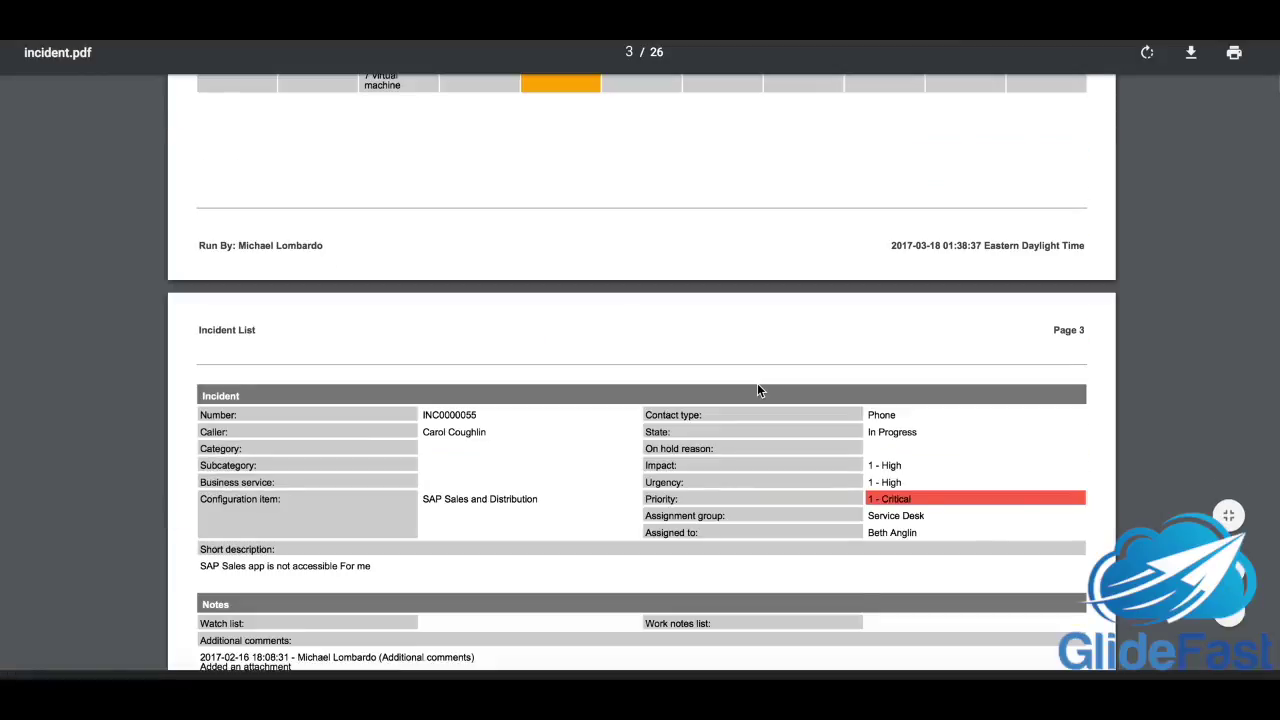
{"action": "scroll", "coordinate": [531, 385], "scroll_direction": "down", "scroll_amount": 5}
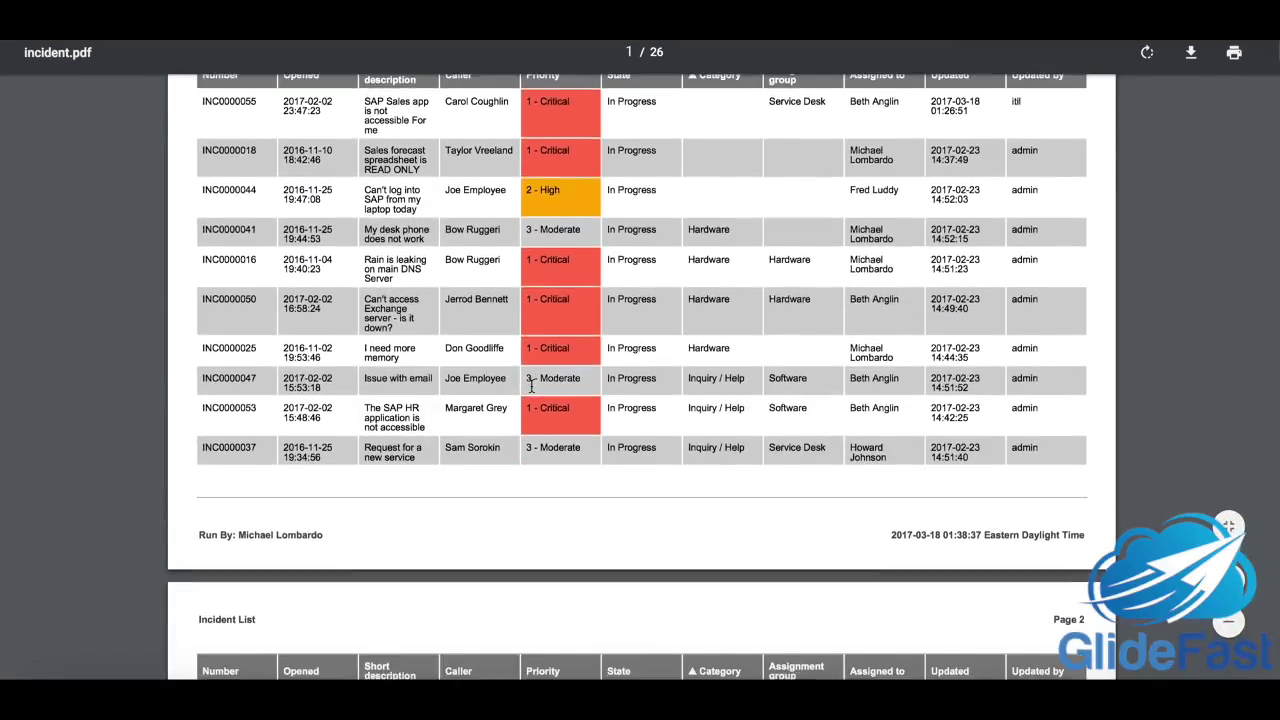
{"action": "scroll", "coordinate": [628, 495], "scroll_direction": "down", "scroll_amount": 4}
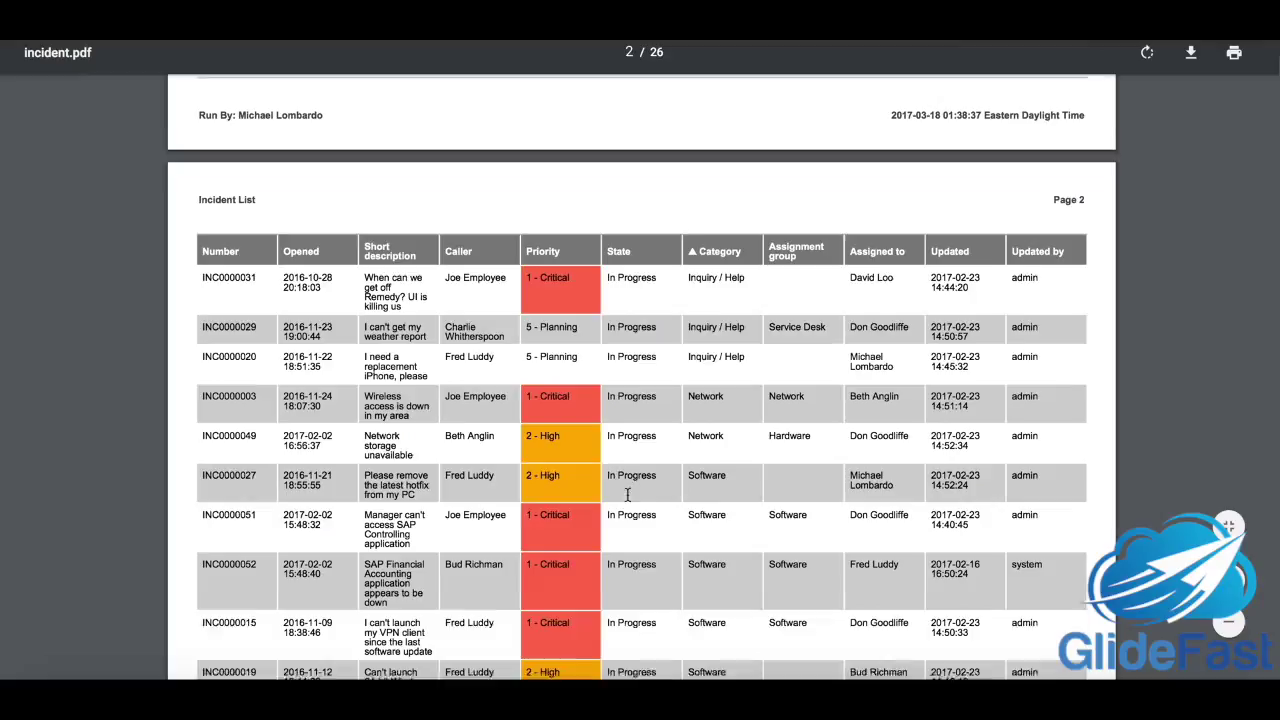
{"action": "scroll", "coordinate": [641, 545], "scroll_direction": "up", "scroll_amount": 1}
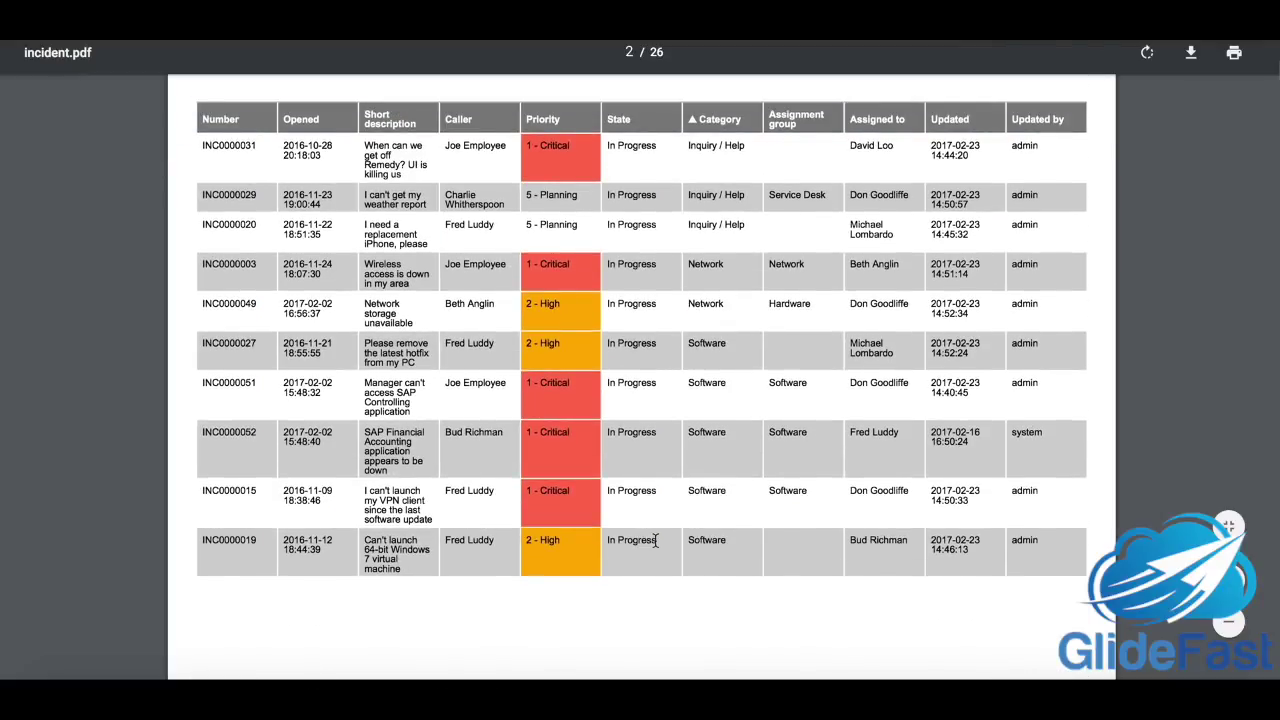
{"action": "scroll", "coordinate": [655, 540], "scroll_direction": "down", "scroll_amount": 1}
{"action": "scroll", "coordinate": [725, 376], "scroll_direction": "up", "scroll_amount": 10}
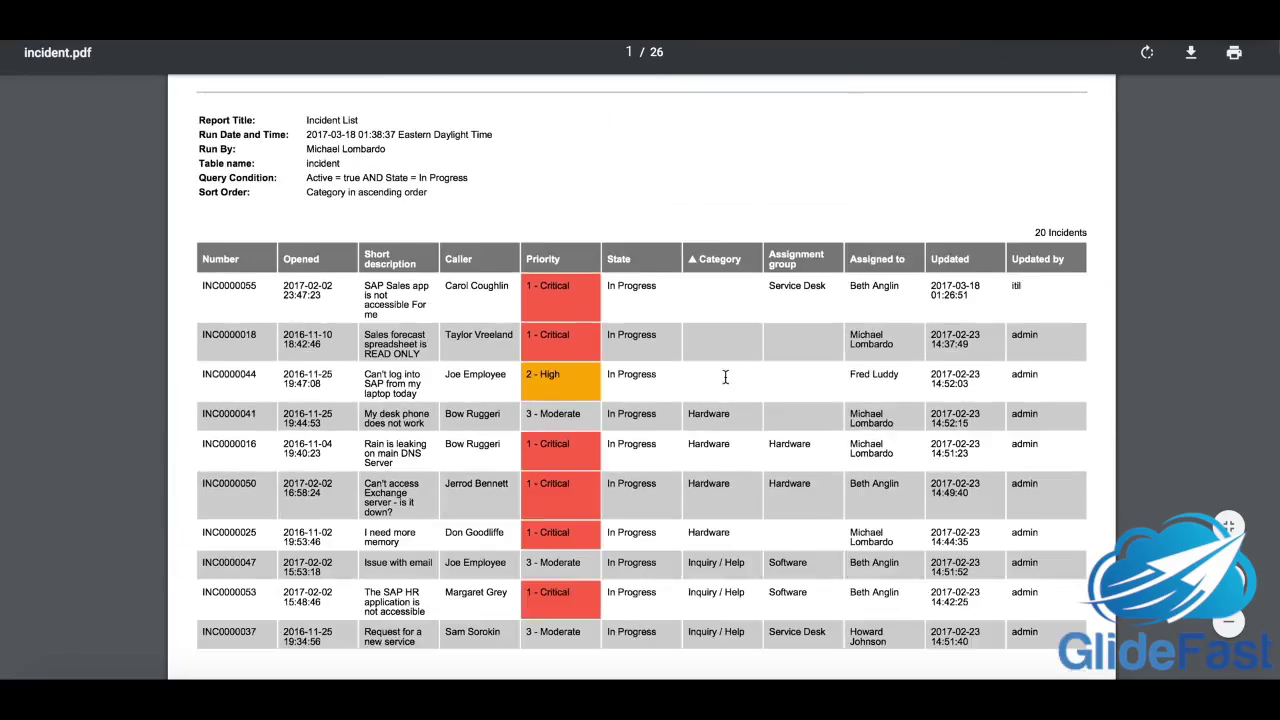
{"action": "scroll", "coordinate": [725, 376], "scroll_direction": "down", "scroll_amount": 18}
{"action": "scroll", "coordinate": [725, 376], "scroll_direction": "down", "scroll_amount": 20}
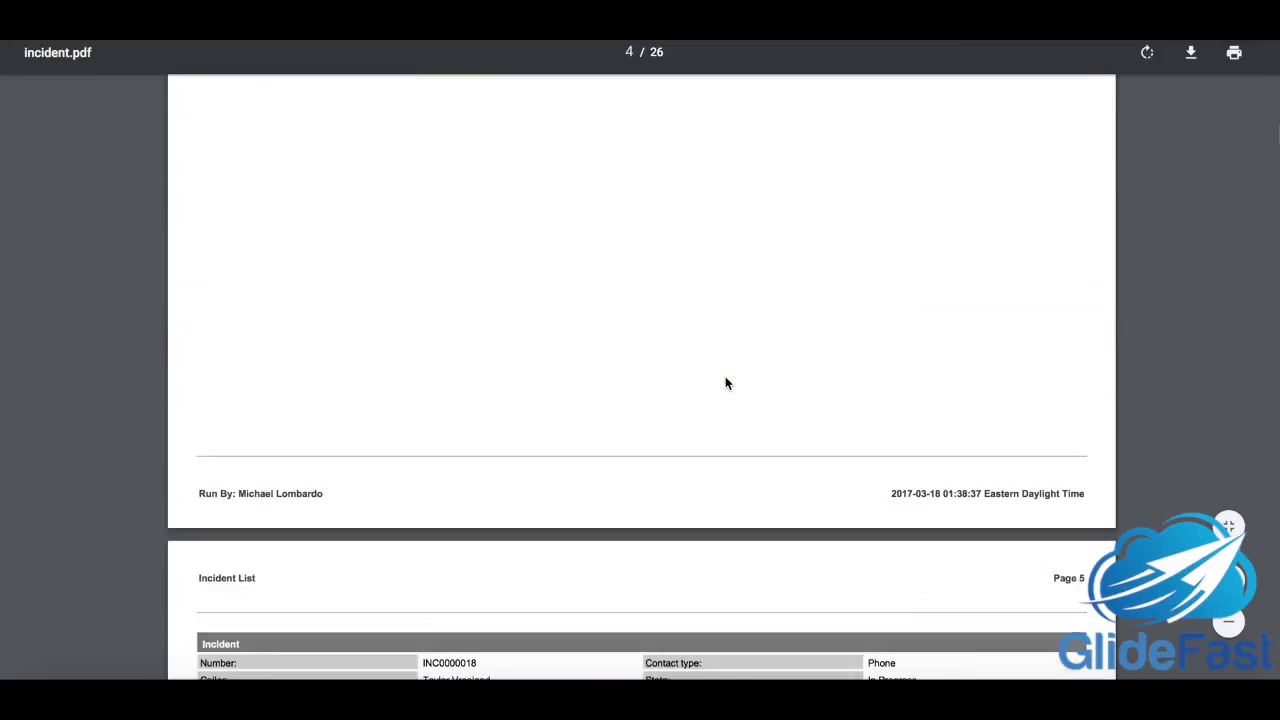
{"action": "scroll", "coordinate": [725, 383], "scroll_direction": "down", "scroll_amount": 20}
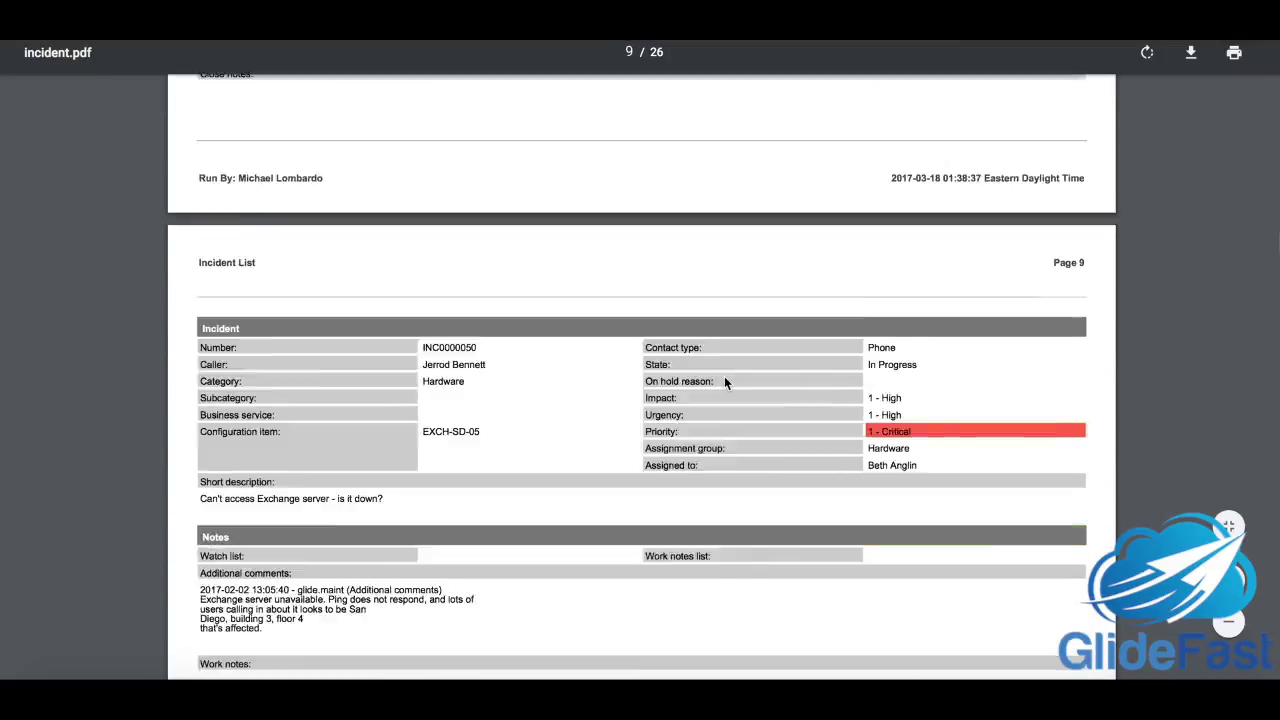
{"action": "scroll", "coordinate": [725, 382], "scroll_direction": "down", "scroll_amount": 20}
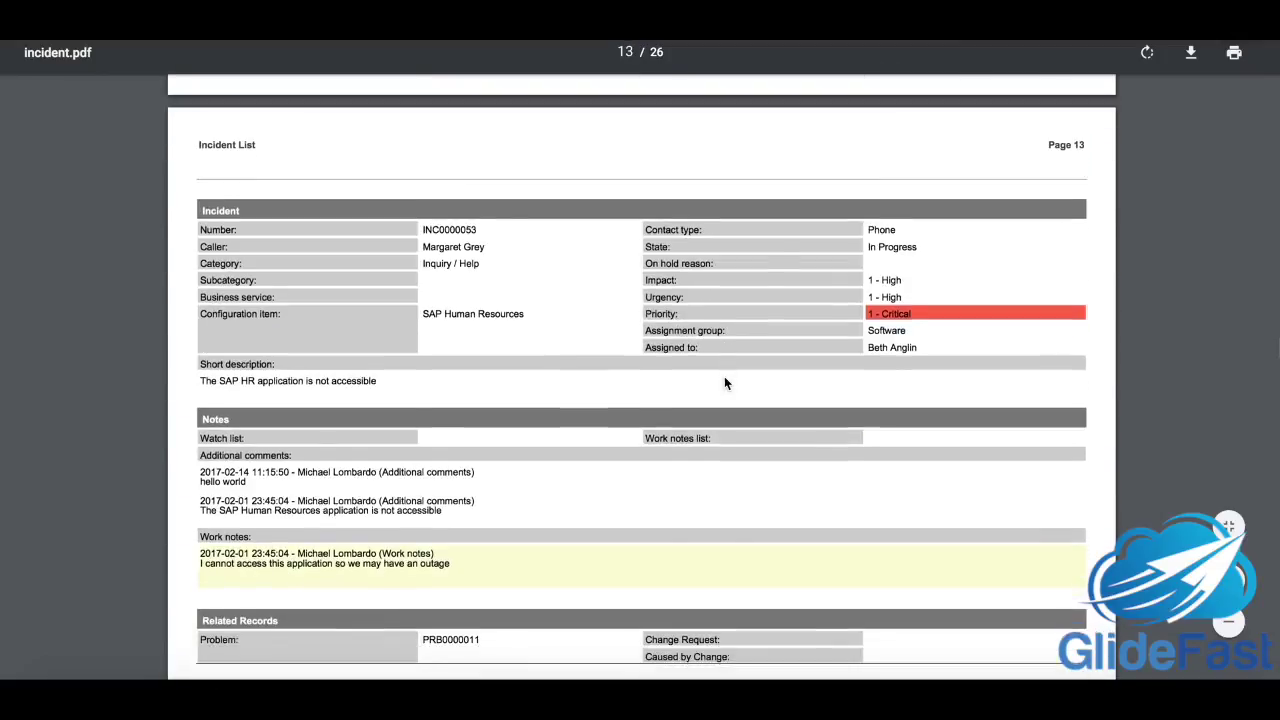
{"action": "scroll", "coordinate": [851, 404], "scroll_direction": "down", "scroll_amount": 15}
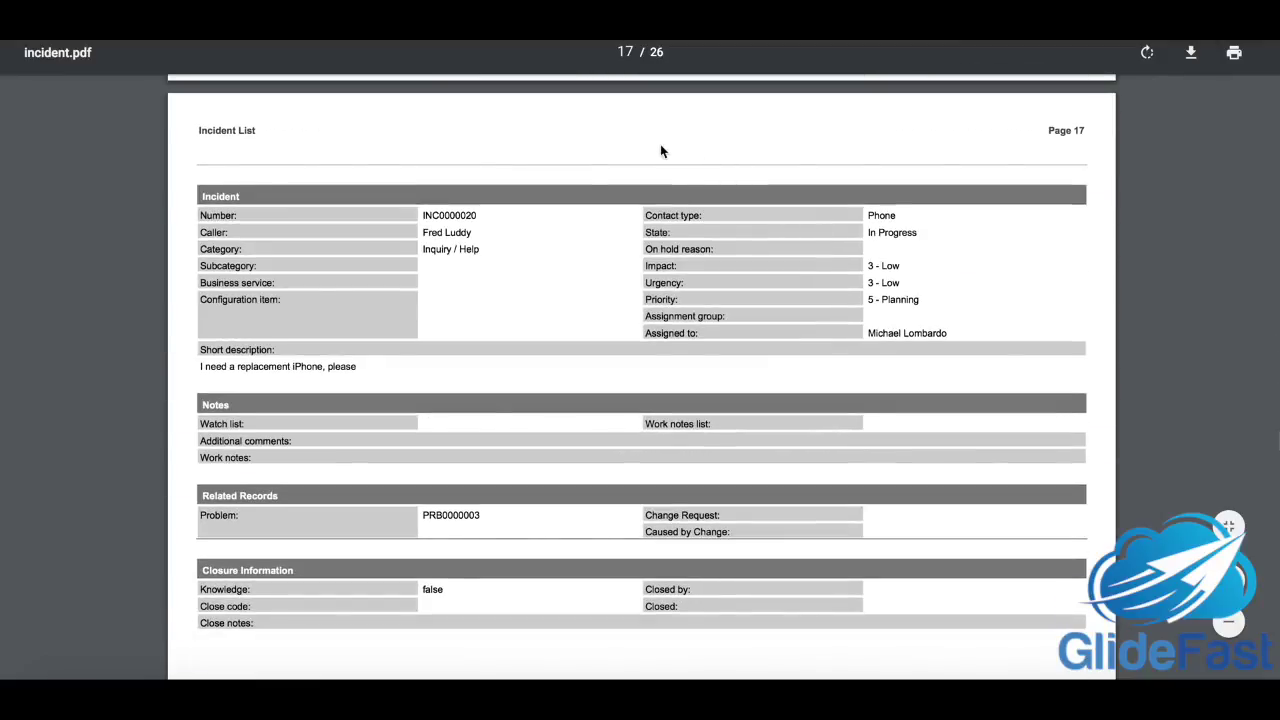
{"action": "scroll", "coordinate": [730, 480], "scroll_direction": "down", "scroll_amount": 12}
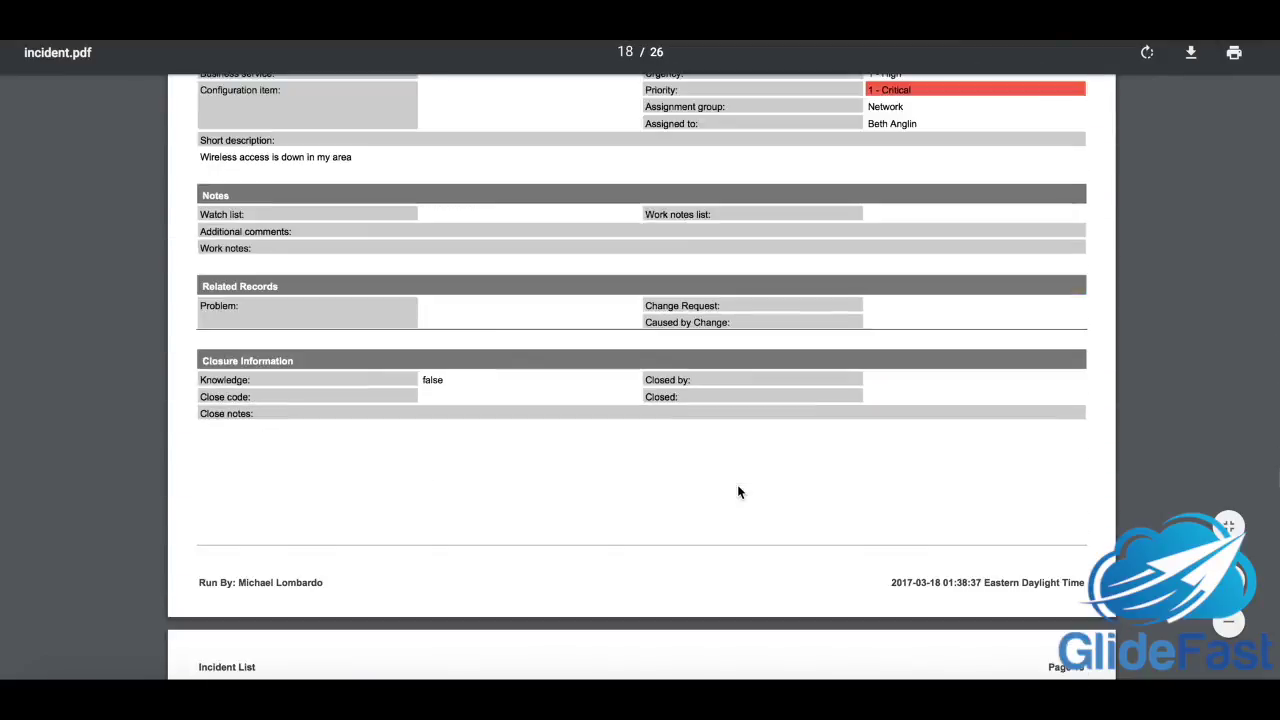
{"action": "scroll", "coordinate": [743, 563], "scroll_direction": "down", "scroll_amount": 20}
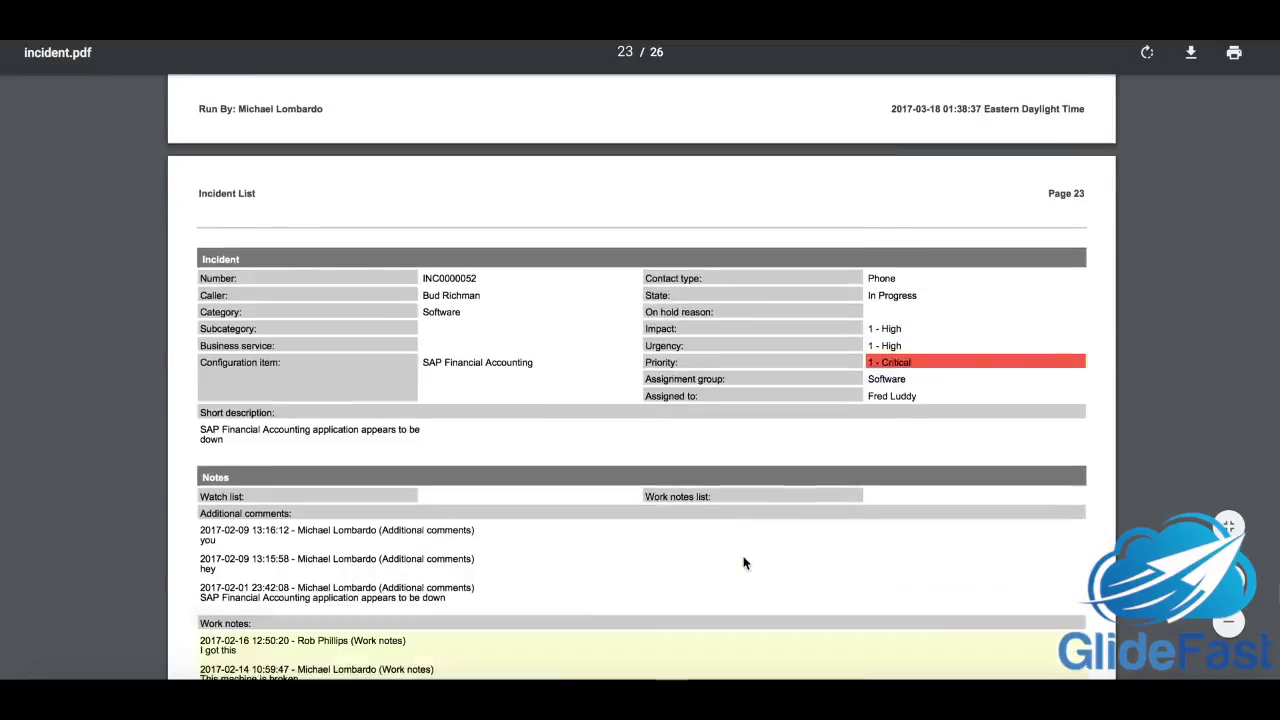
{"action": "scroll", "coordinate": [743, 563], "scroll_direction": "down", "scroll_amount": 1}
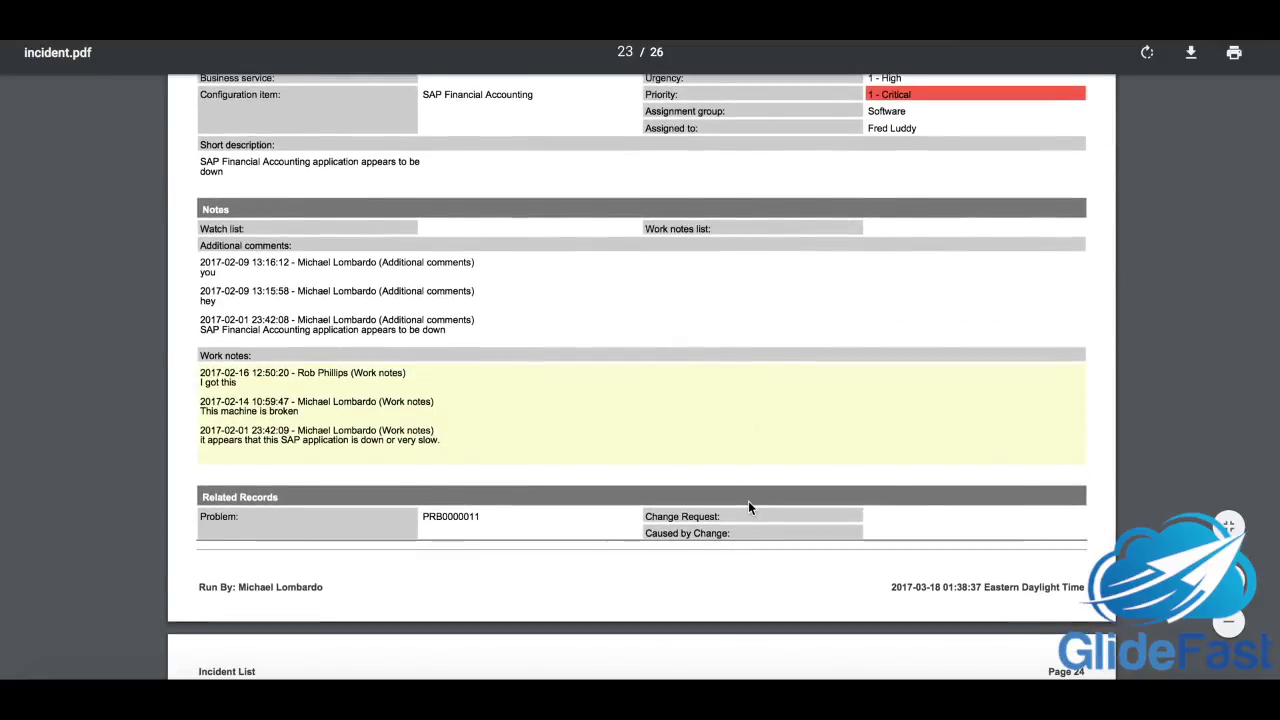
{"action": "scroll", "coordinate": [529, 388], "scroll_direction": "up", "scroll_amount": 20}
{"action": "scroll", "coordinate": [529, 388], "scroll_direction": "up", "scroll_amount": 20}
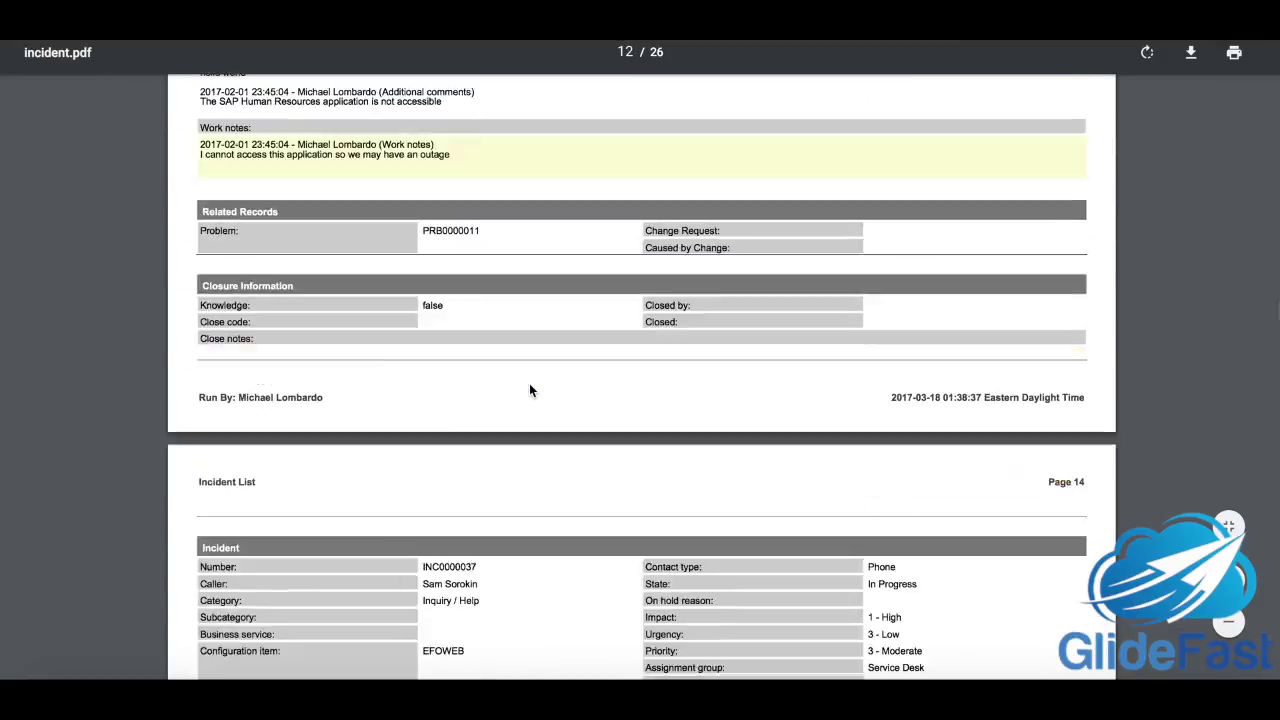